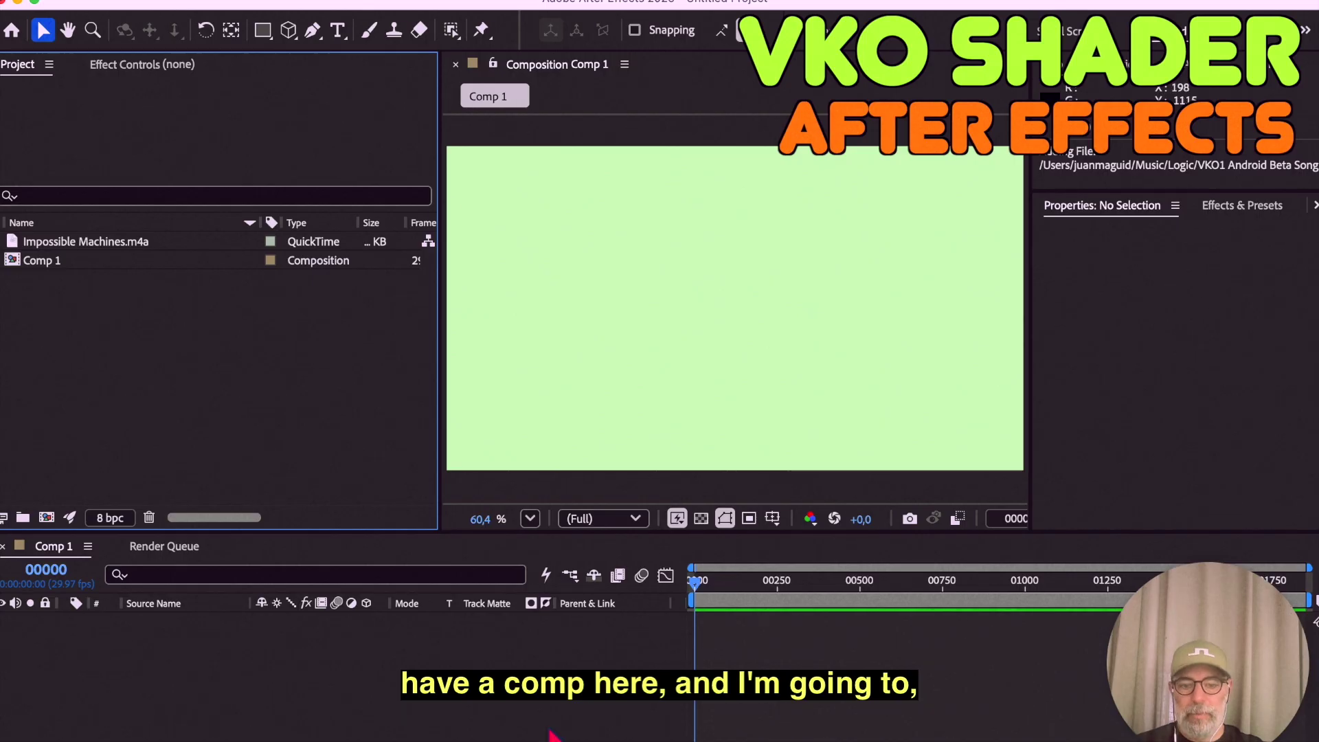
# Step: Create a new 1920 × 1080 px magenta-red solid layer in Comp 1
pyautogui.click(761, 704)
pyautogui.click(118, 366)
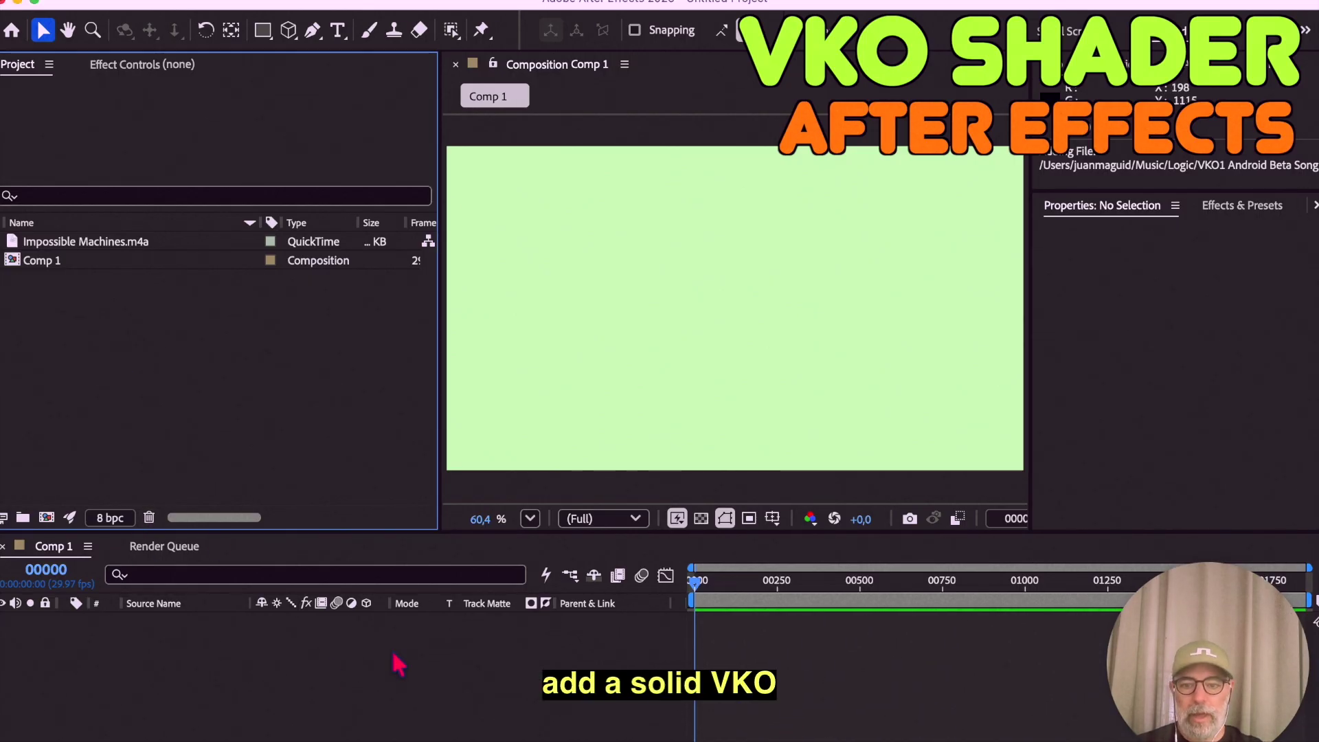
pyautogui.click(352, 656)
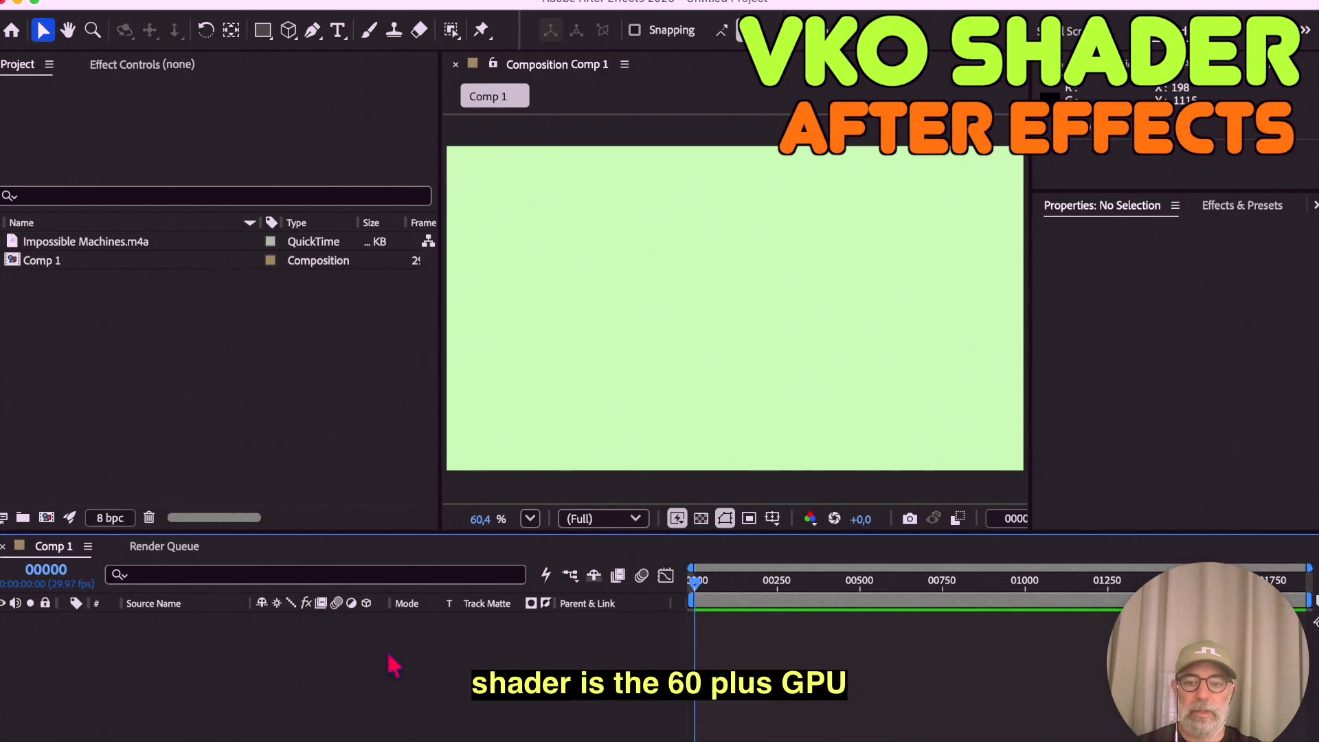
pyautogui.rightClick(331, 642)
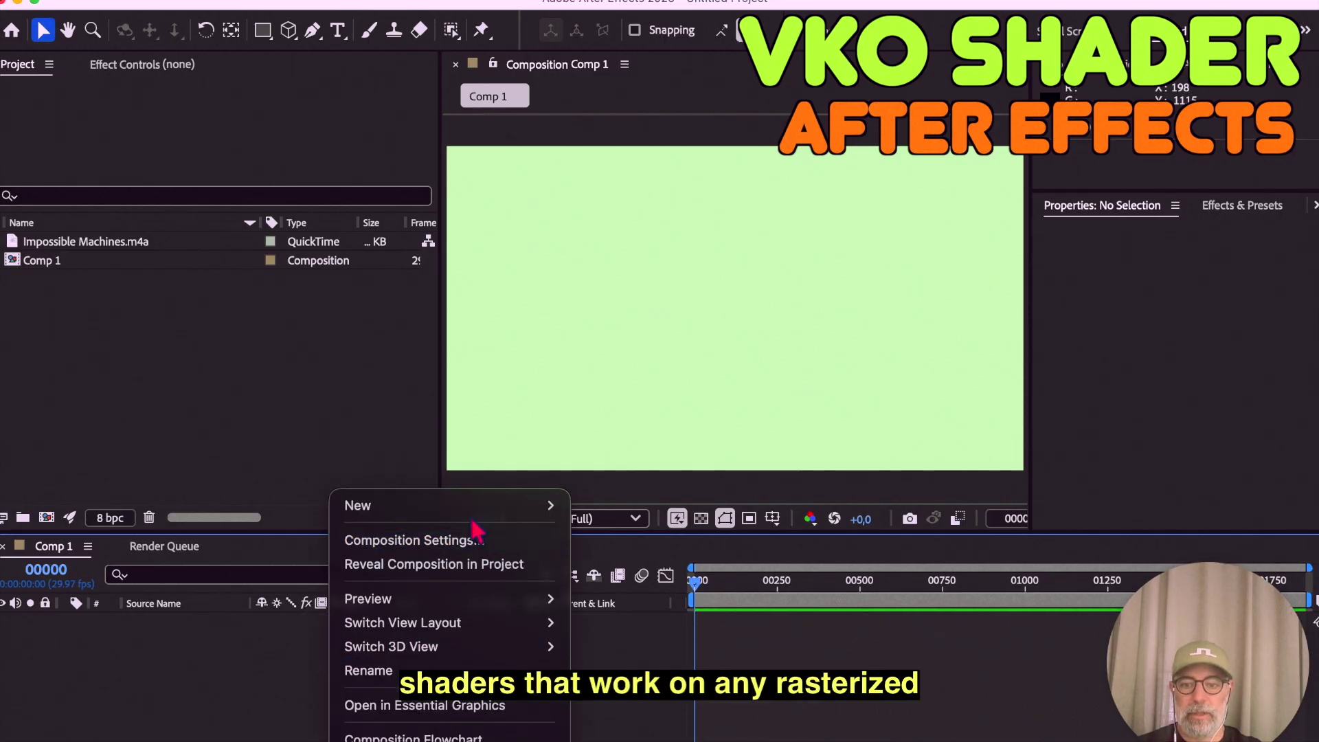
pyautogui.moveTo(474, 520)
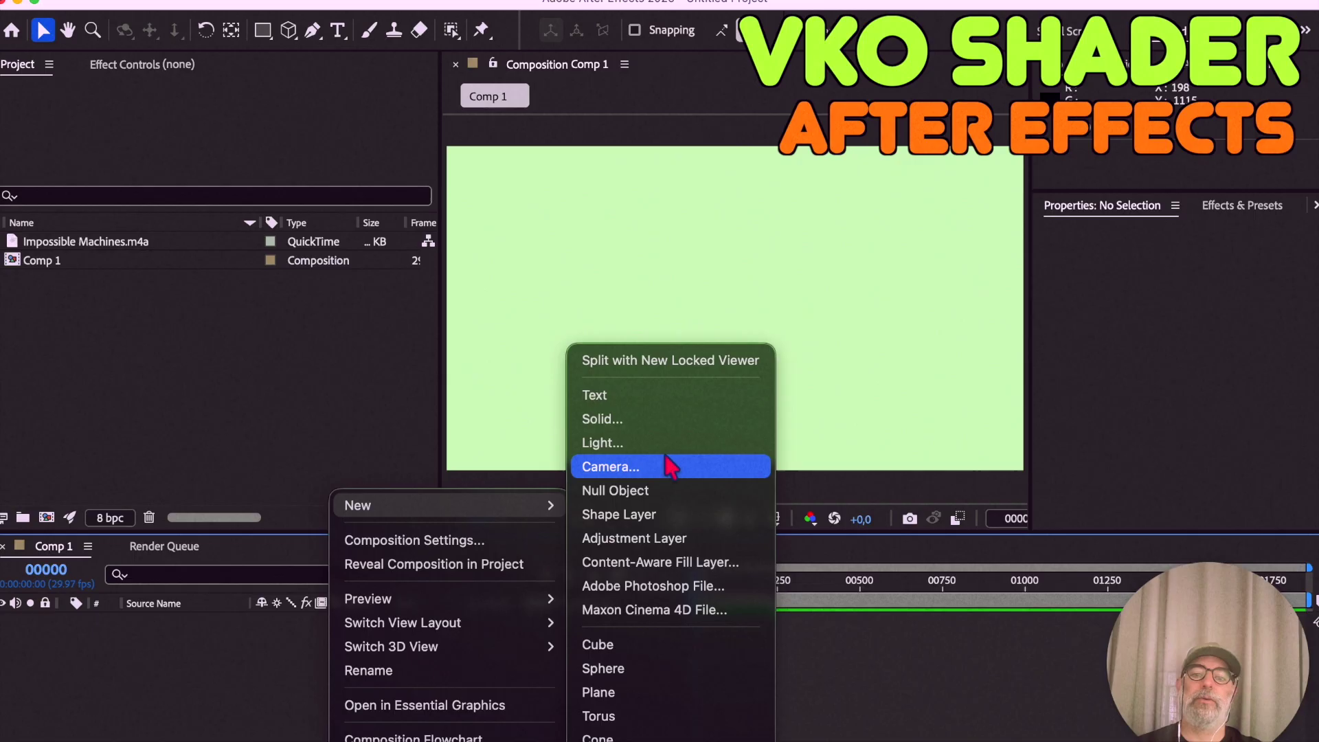
pyautogui.click(639, 419)
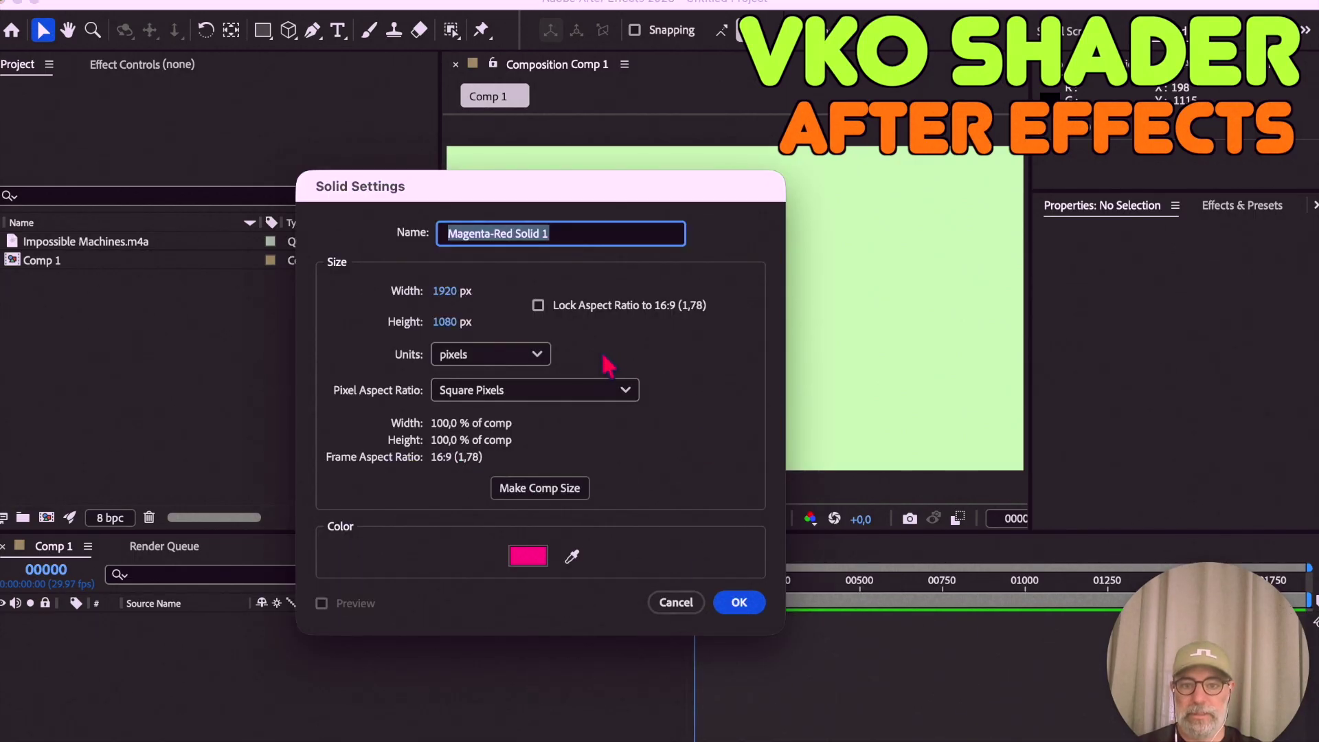
pyautogui.click(754, 603)
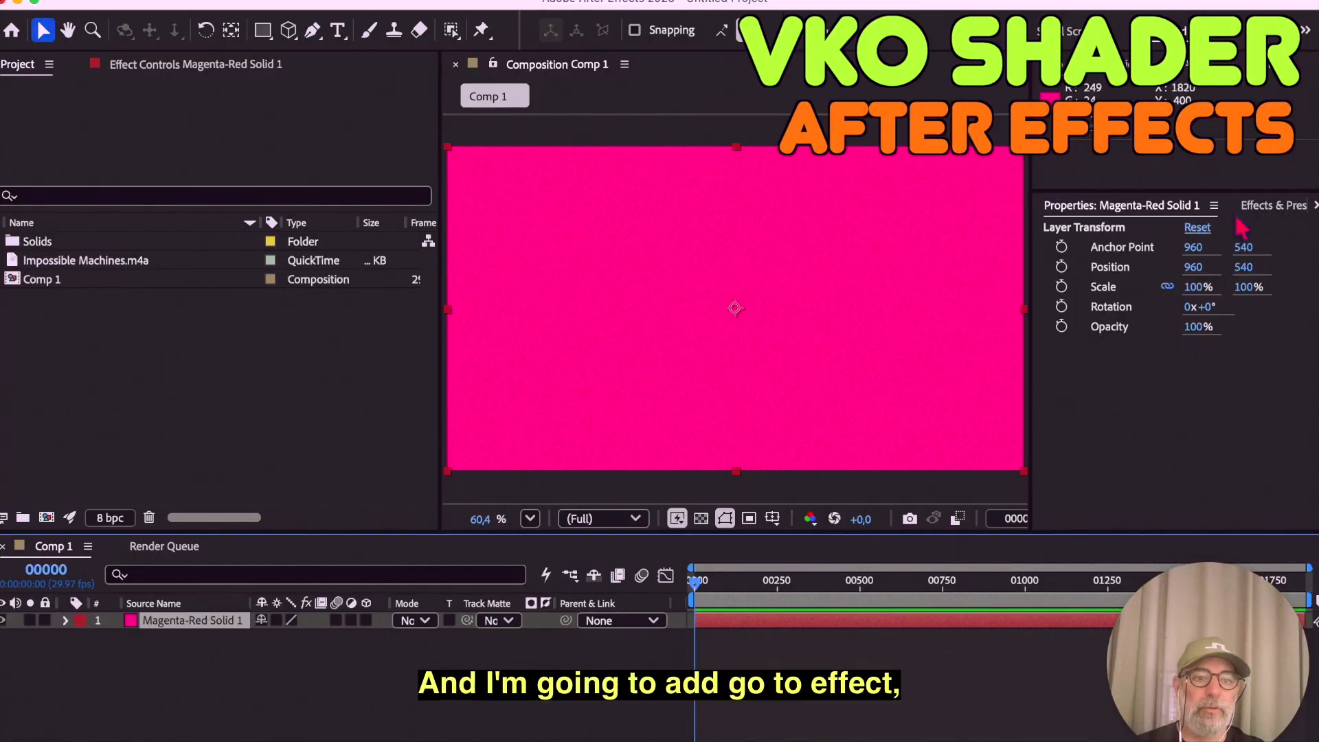
# Step: Apply the VKO Shader effect from the VisualKO category to the solid and preview its Aurora shader
pyautogui.click(1258, 206)
pyautogui.scroll(-5, 1149, 402)
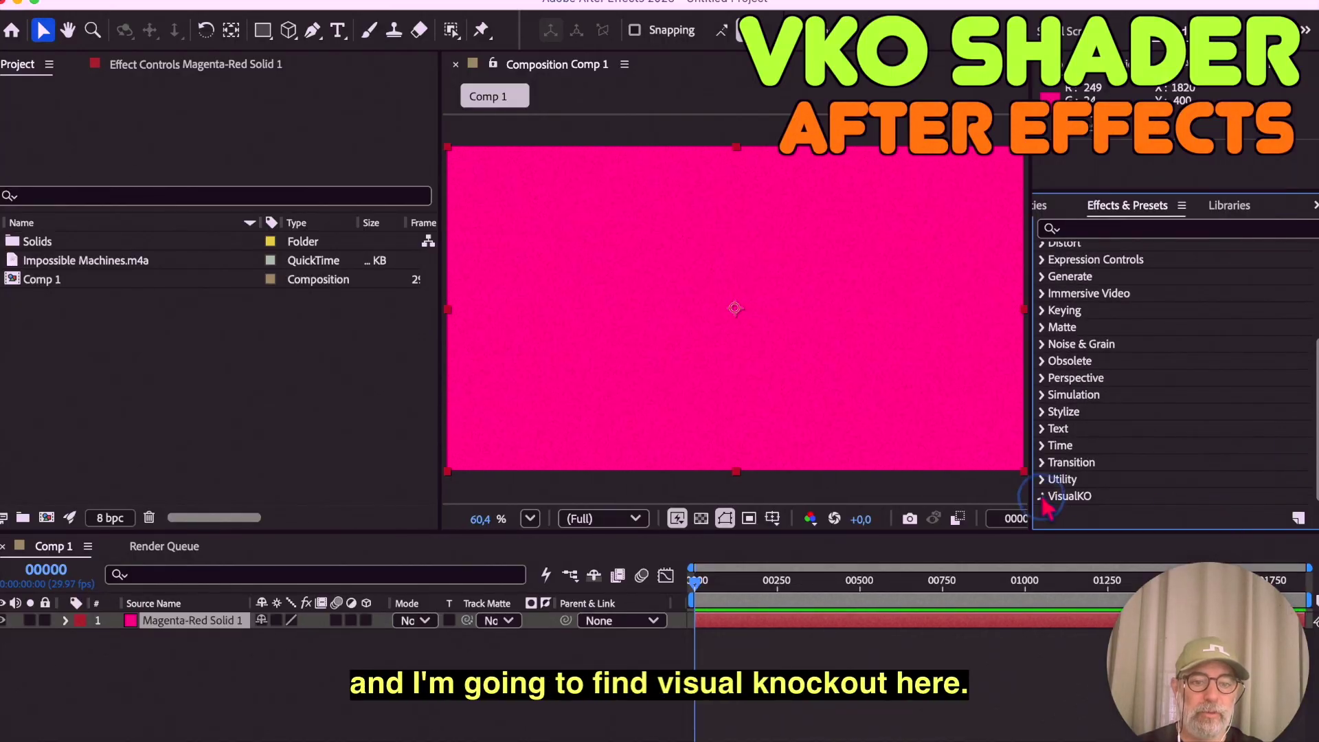
pyautogui.click(1041, 497)
pyautogui.click(1091, 499)
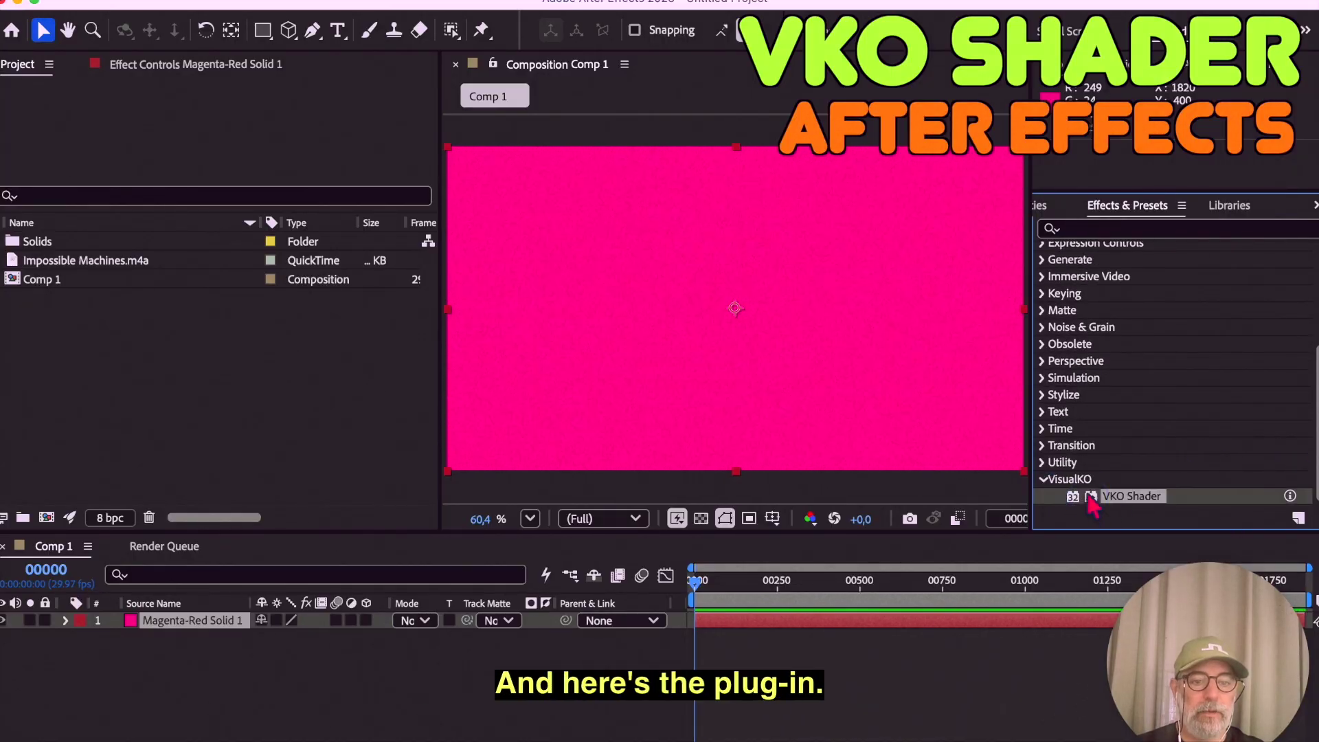
pyautogui.moveTo(1094, 507); pyautogui.dragTo(711, 361)
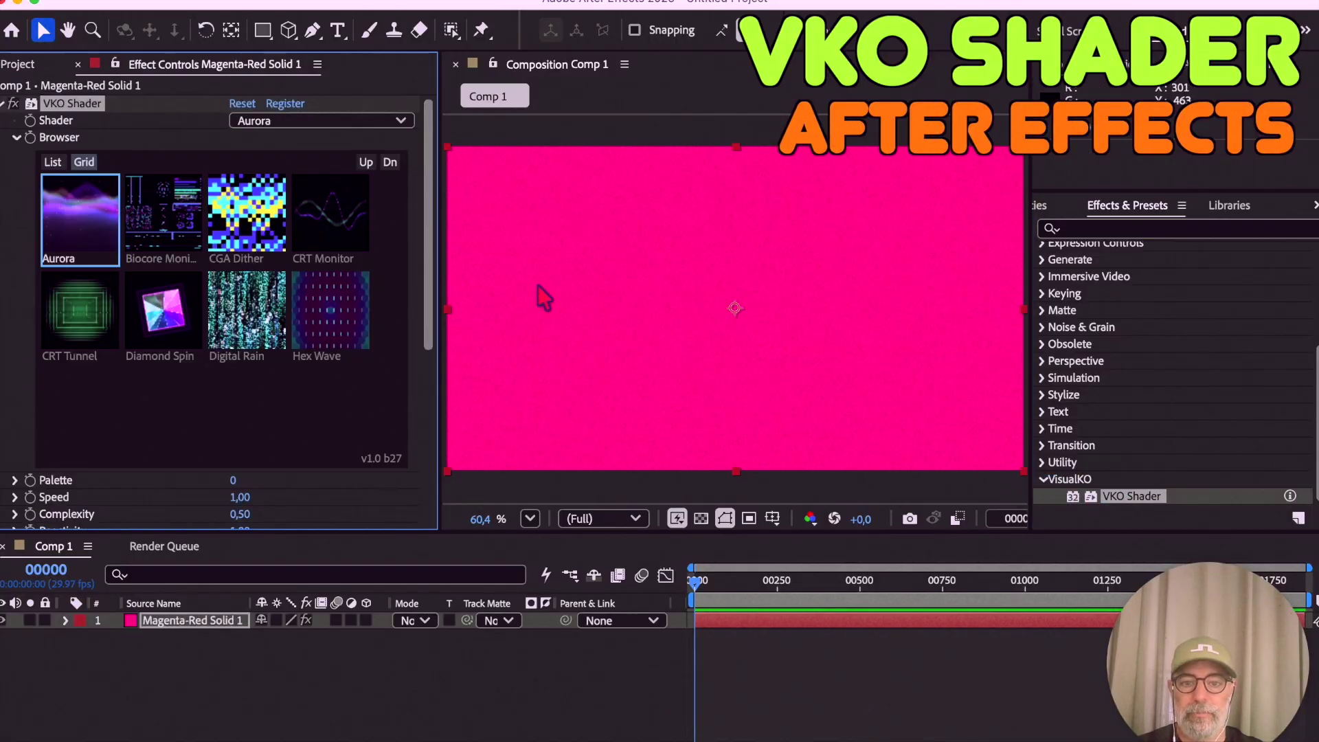
pyautogui.moveTo(698, 583); pyautogui.dragTo(622, 591)
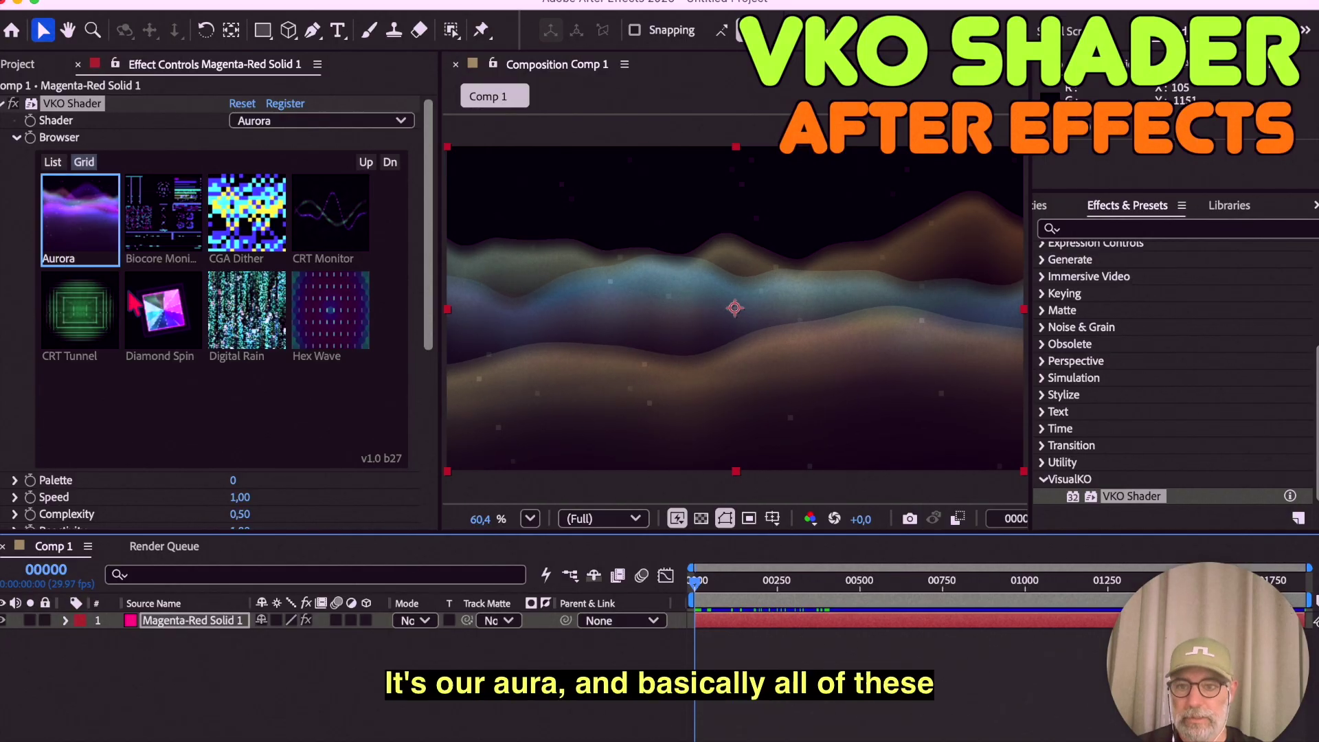
pyautogui.press('space')
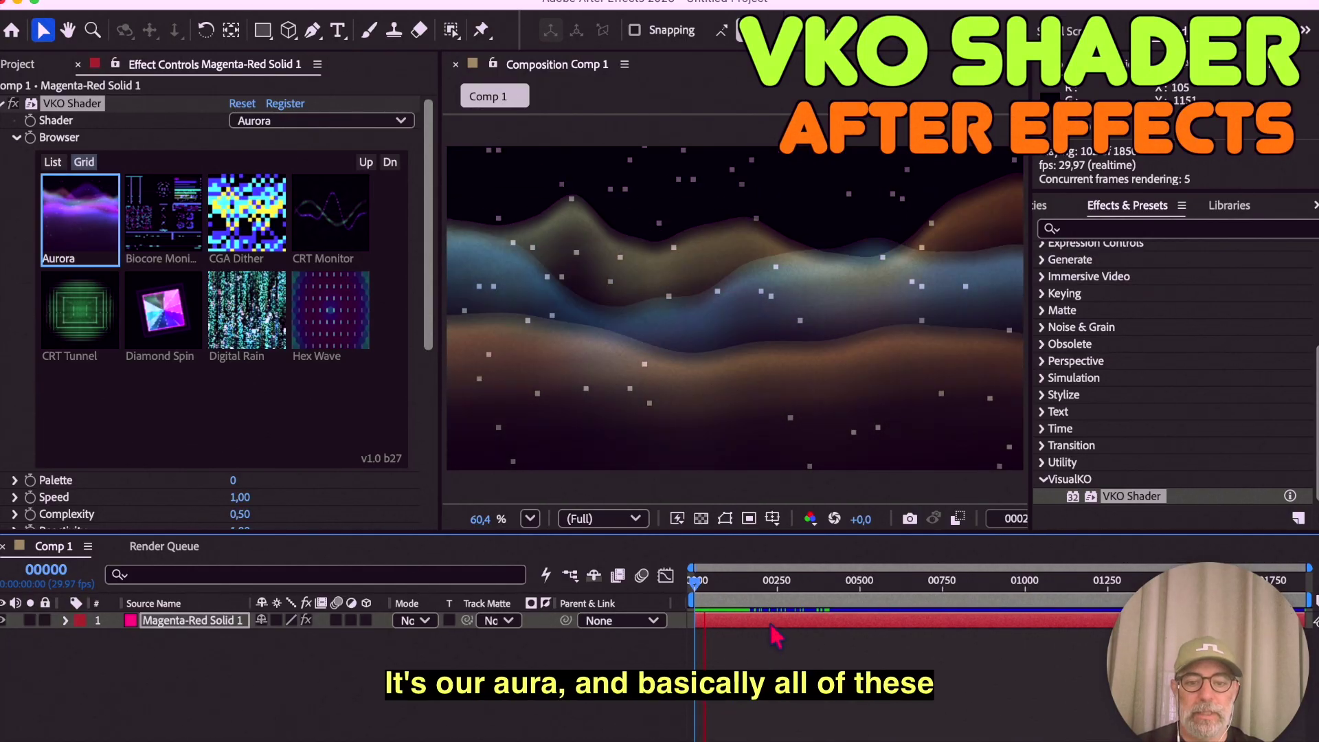
# Step: Browse through the pages of the VKO Shader thumbnail grid to examine the available shaders
pyautogui.click(389, 162)
pyautogui.click(390, 163)
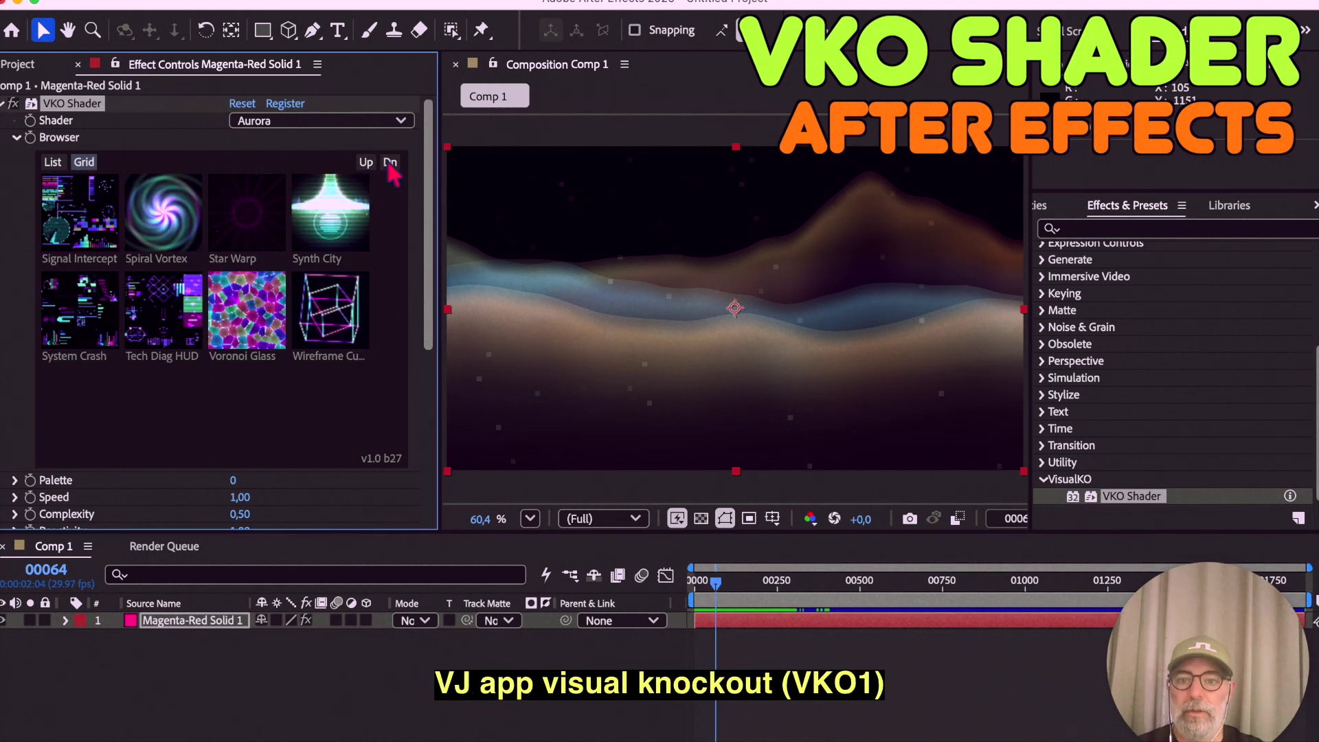
pyautogui.click(389, 163)
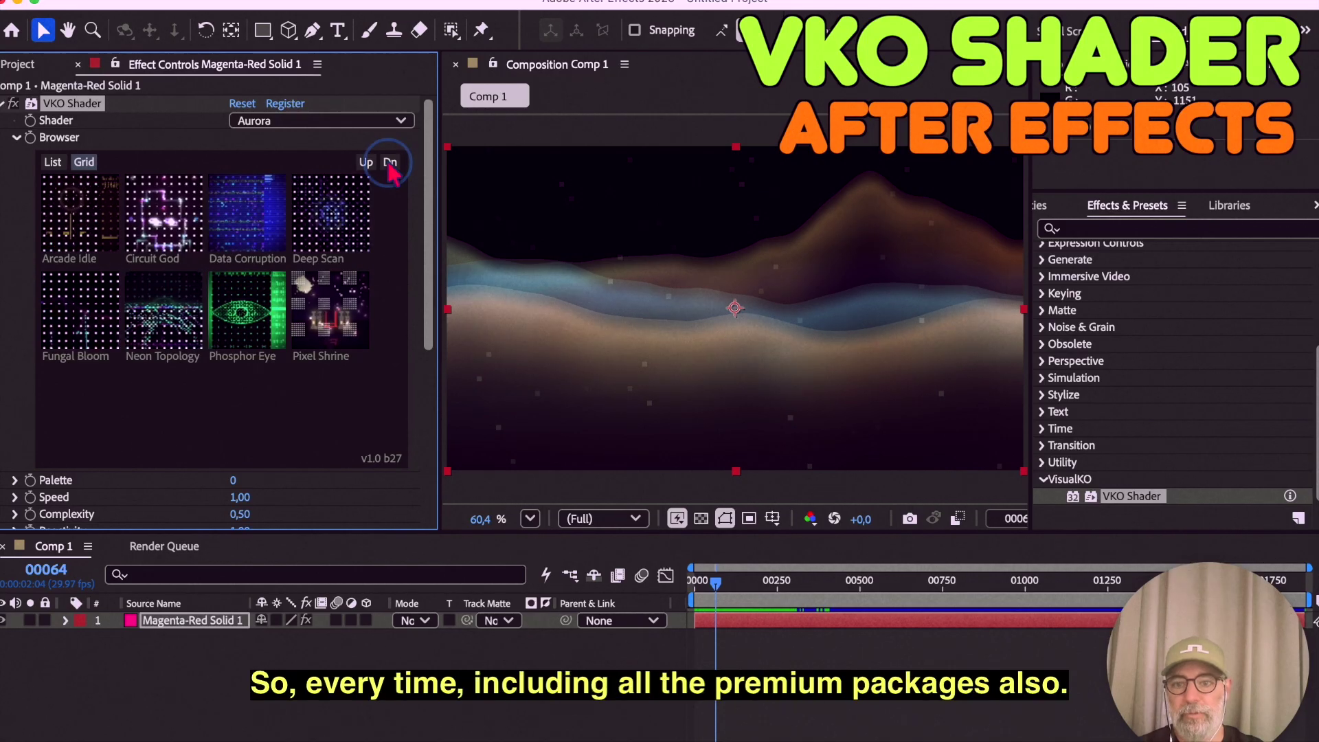
pyautogui.click(389, 163)
pyautogui.click(365, 163)
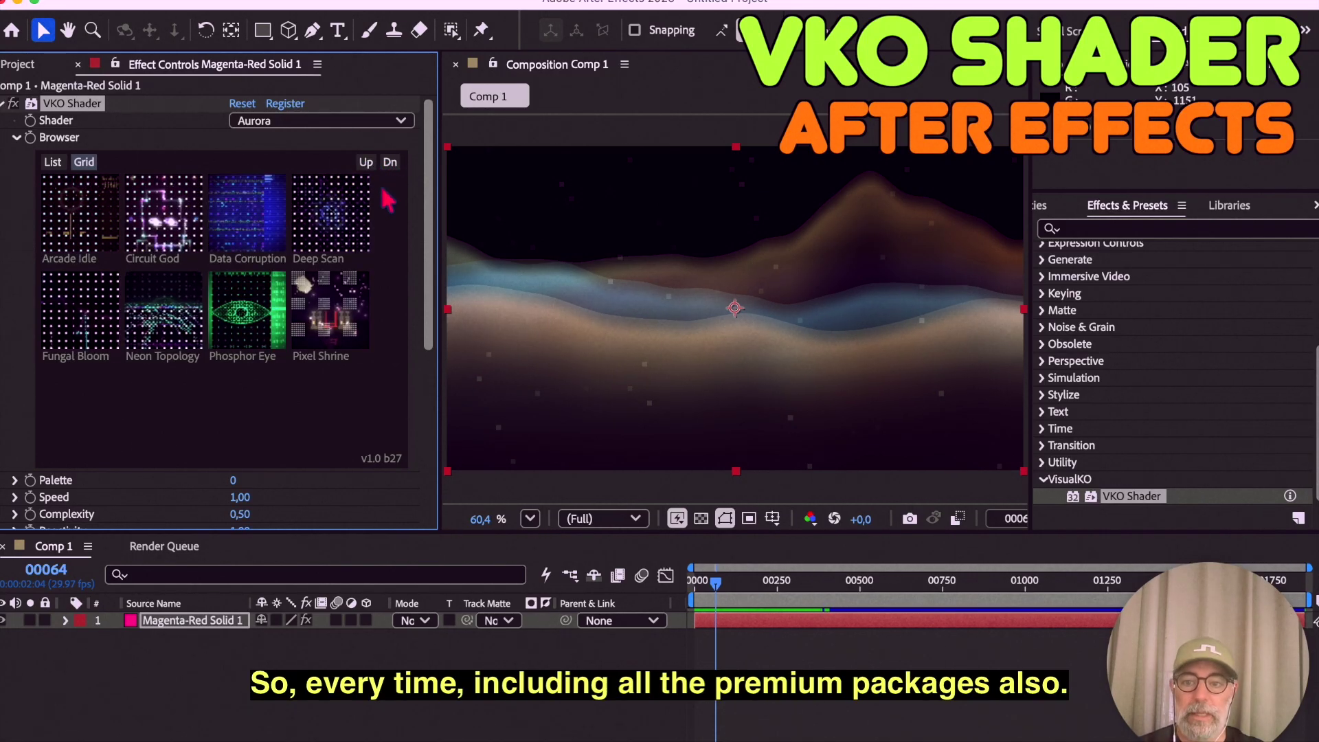
pyautogui.click(395, 164)
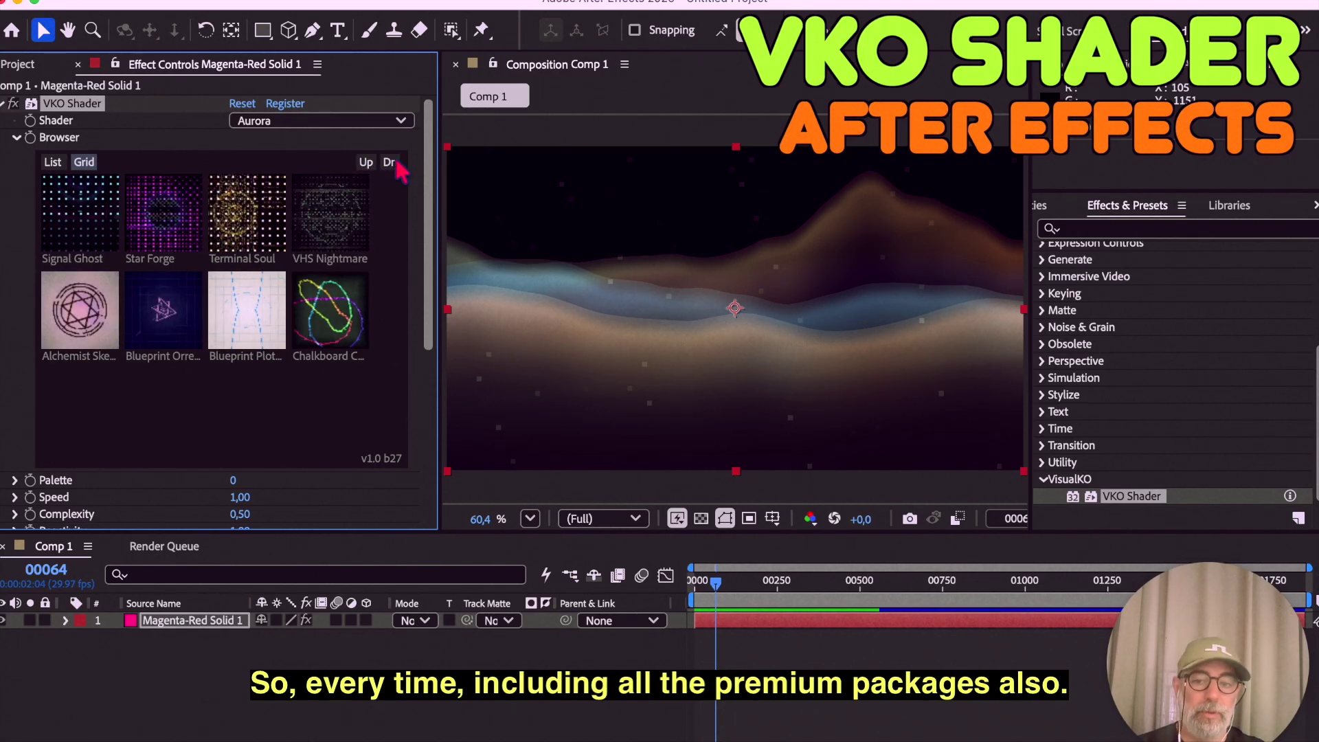
pyautogui.click(396, 164)
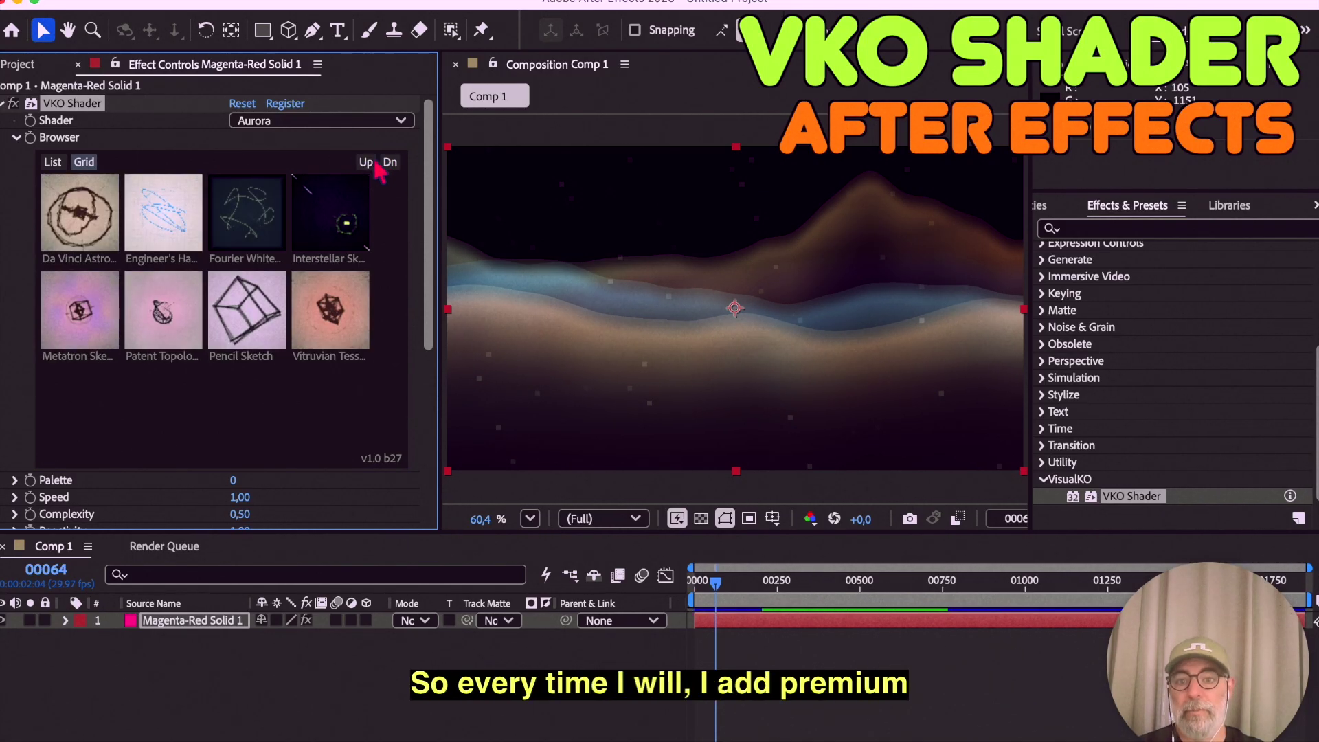
pyautogui.click(366, 163)
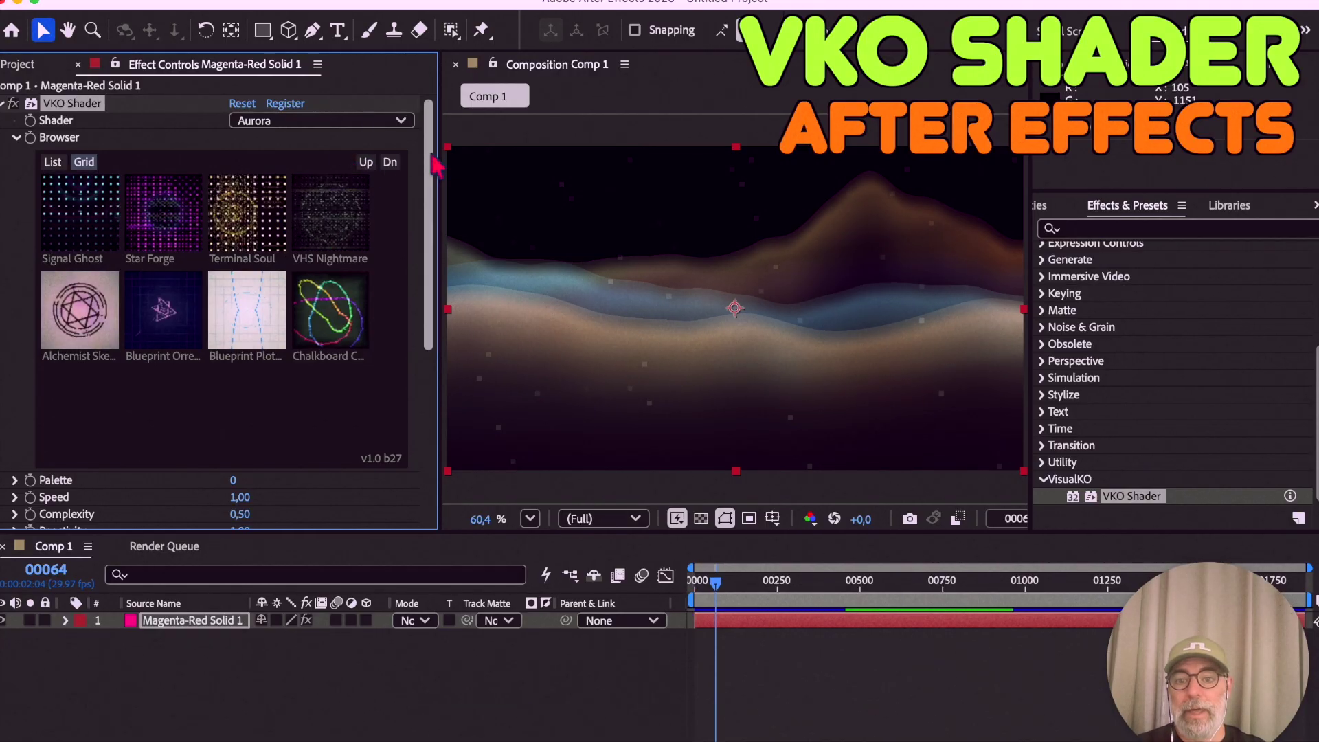
pyautogui.click(395, 166)
pyautogui.click(395, 166)
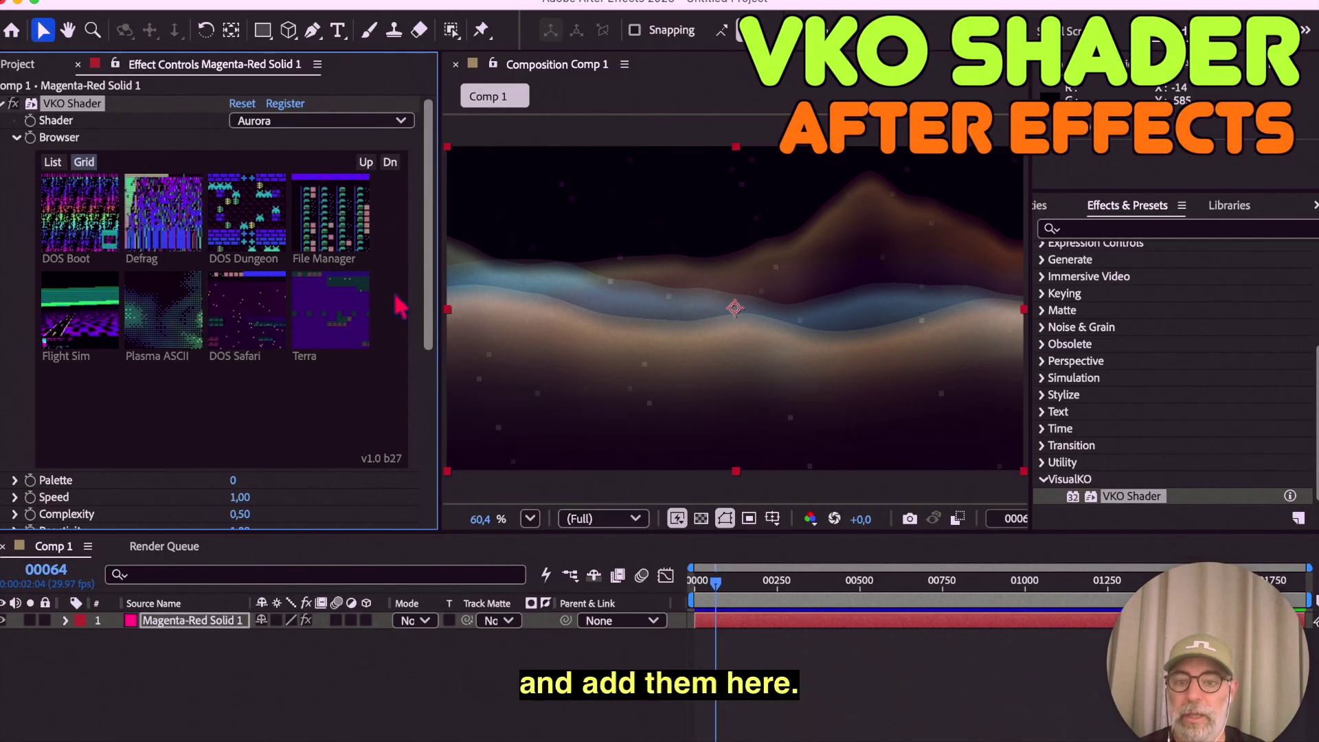
# Step: Try the DOS Boot shader on the solid, and switch the effect to the File Manager shader
pyautogui.click(85, 226)
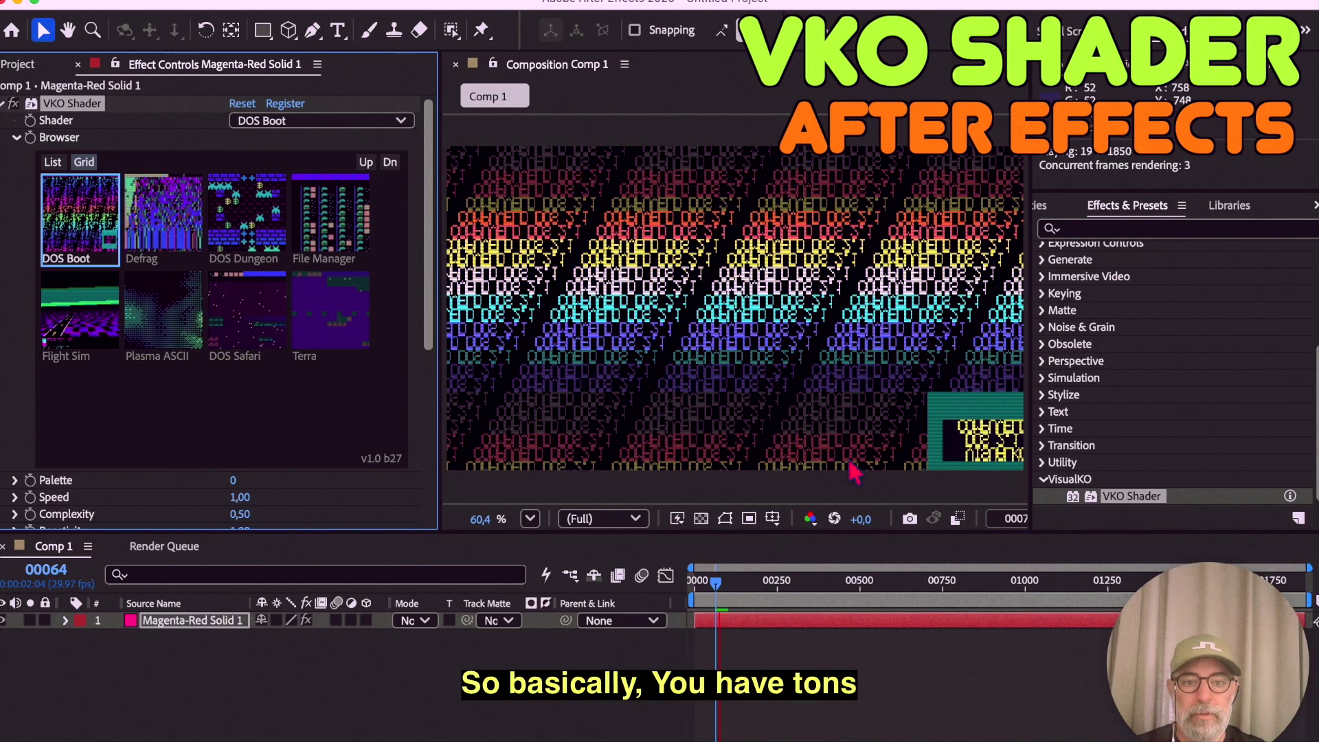
pyautogui.click(345, 237)
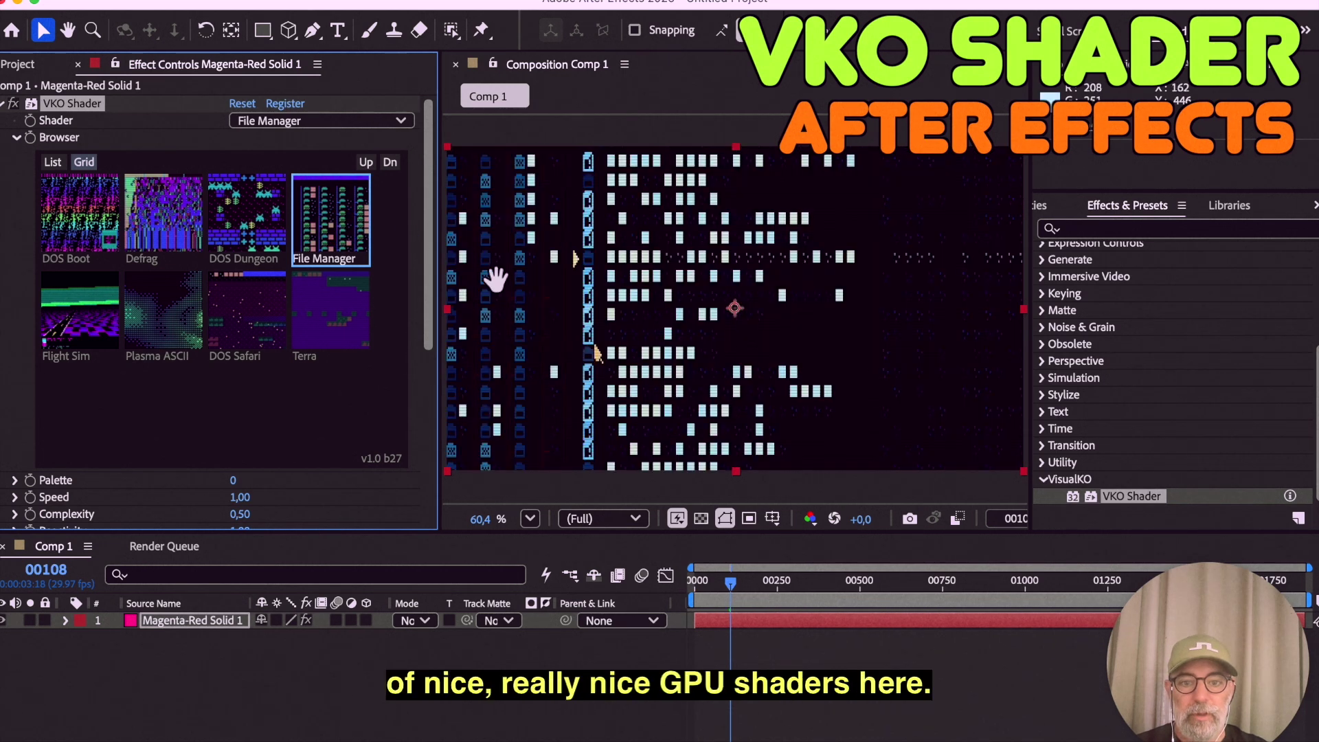
# Step: Set the File Manager shader's Palette to 3 and preview the animation with the new colours
pyautogui.scroll(-8, 254, 380)
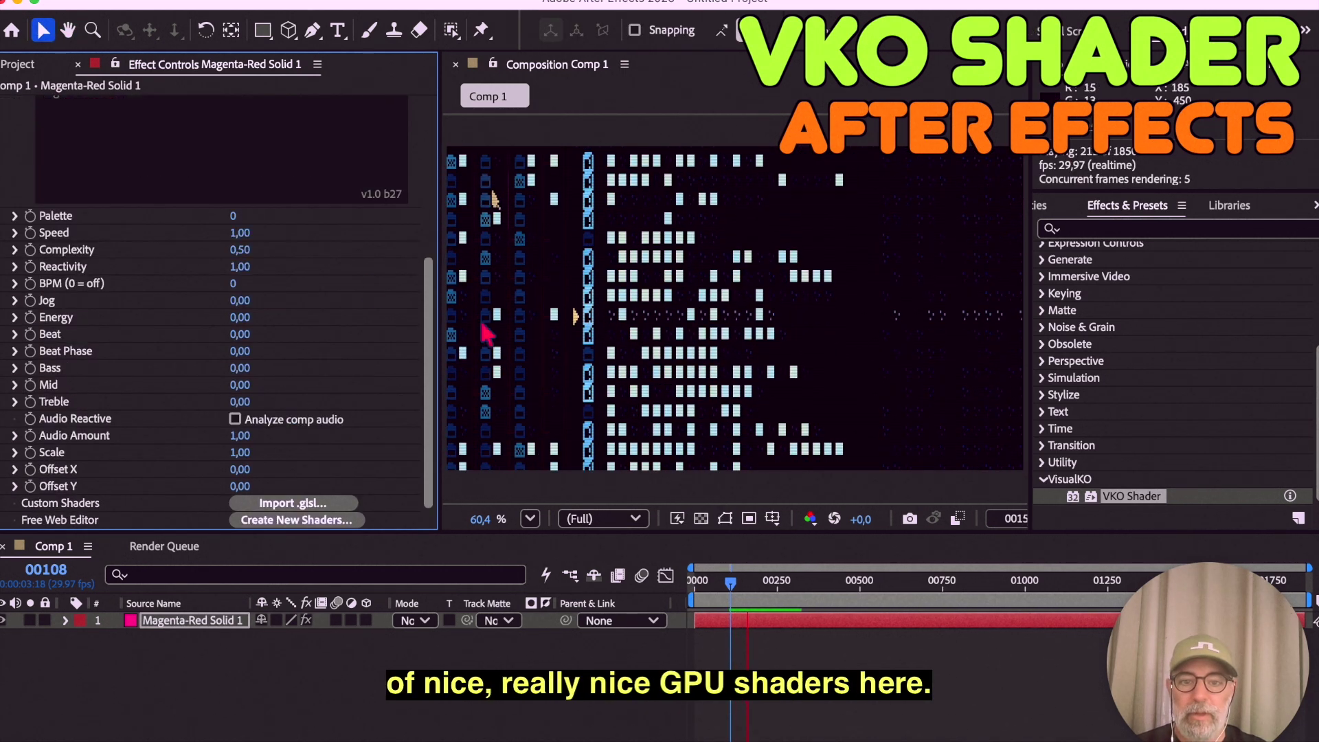
pyautogui.moveTo(427, 321); pyautogui.dragTo(428, 280)
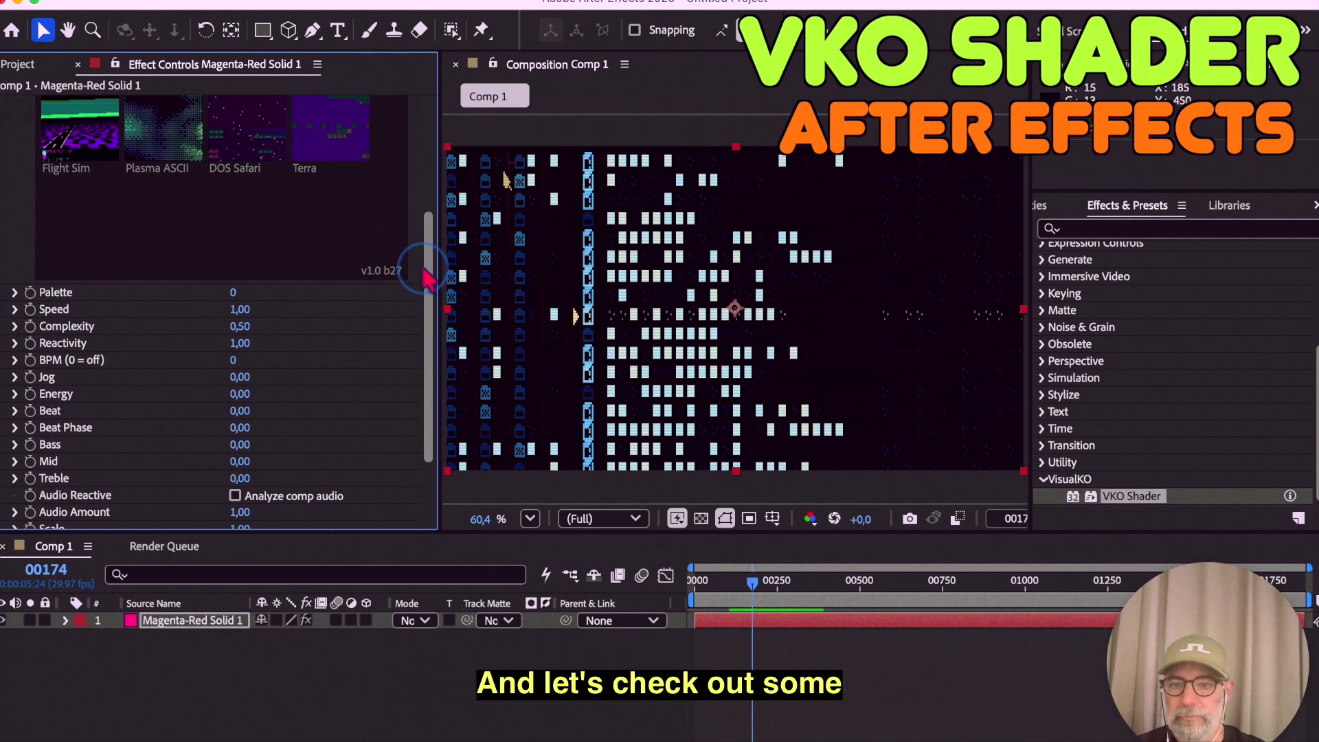
pyautogui.click(14, 293)
pyautogui.moveTo(429, 297)
pyautogui.mouseDown()
pyautogui.moveTo(421, 199)
pyautogui.moveTo(421, 285)
pyautogui.mouseUp()
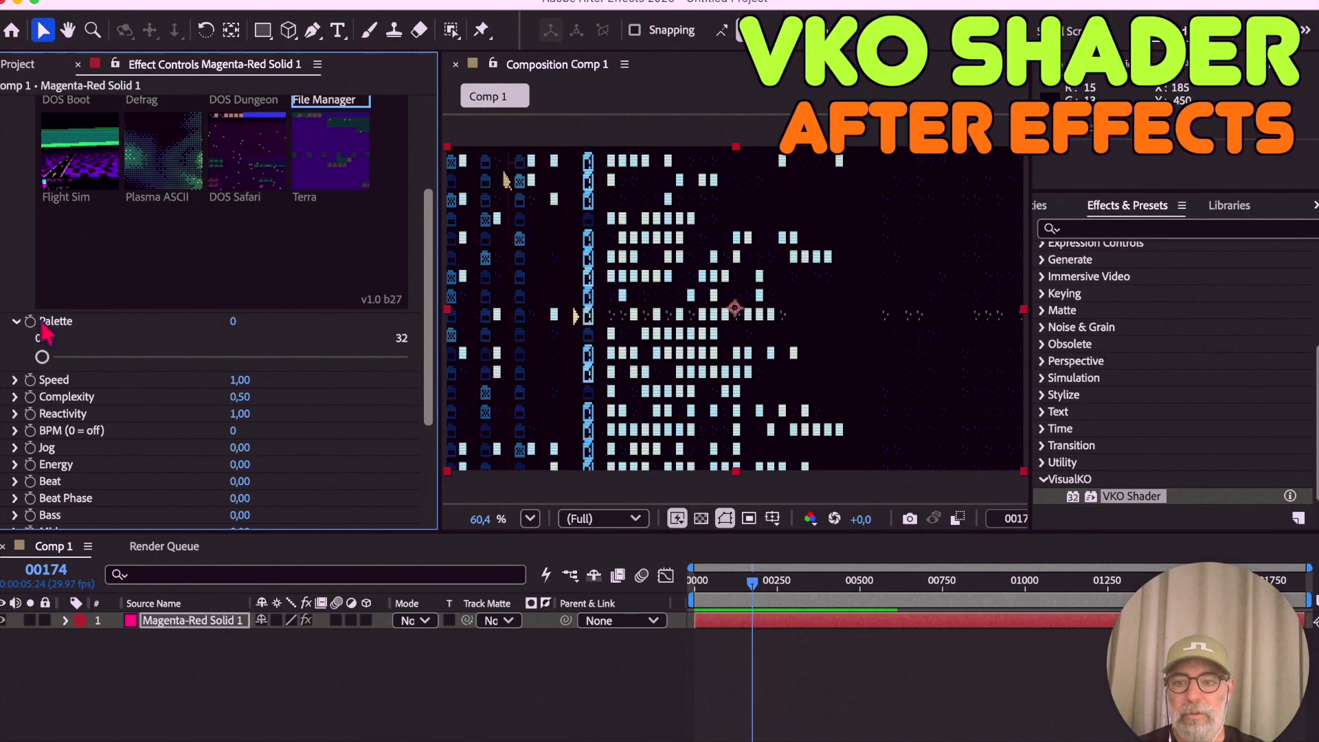
pyautogui.moveTo(43, 359); pyautogui.dragTo(78, 369)
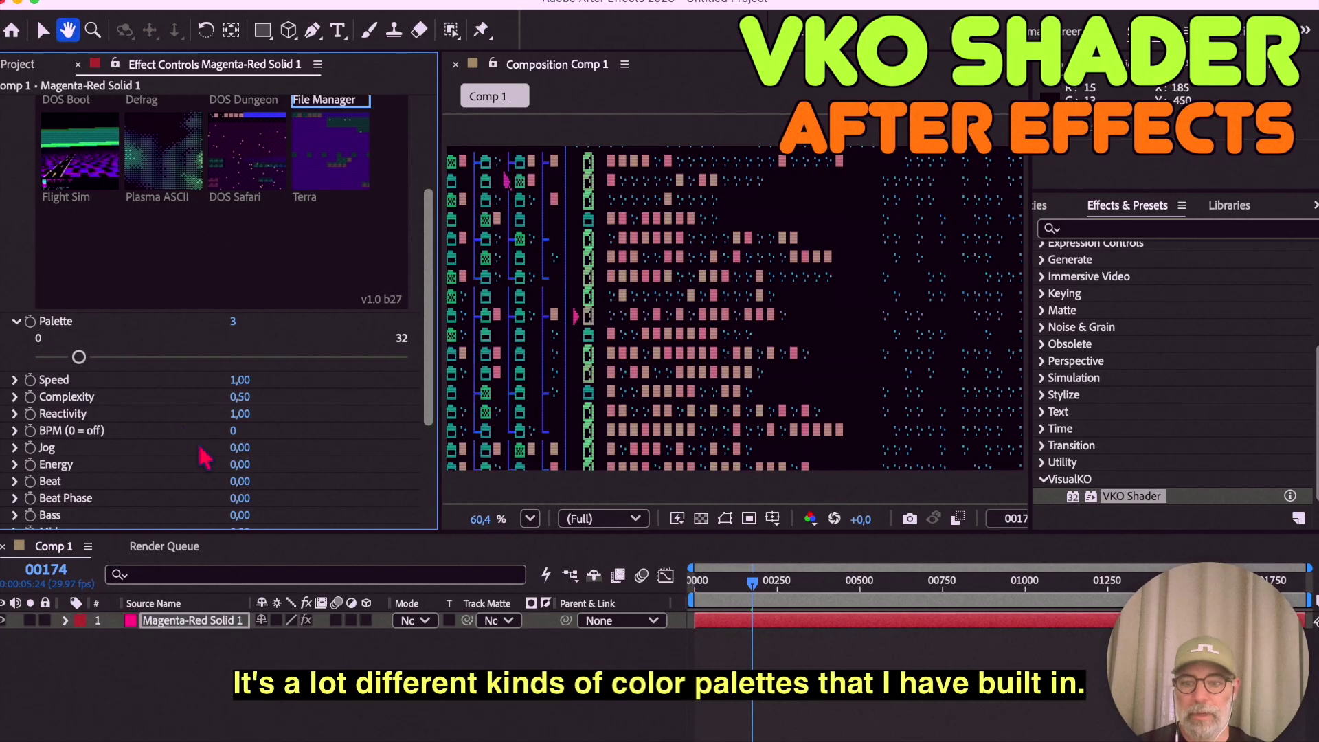
pyautogui.press('space')
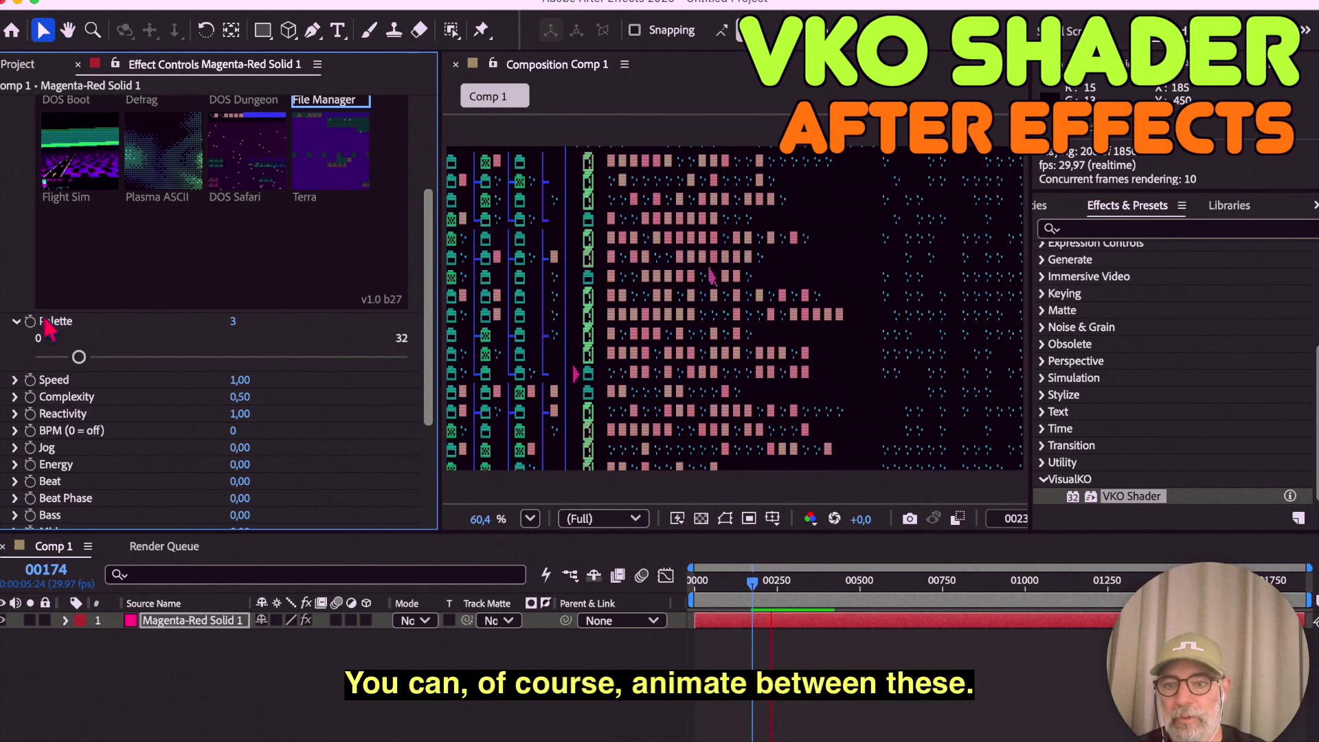
pyautogui.press('space')
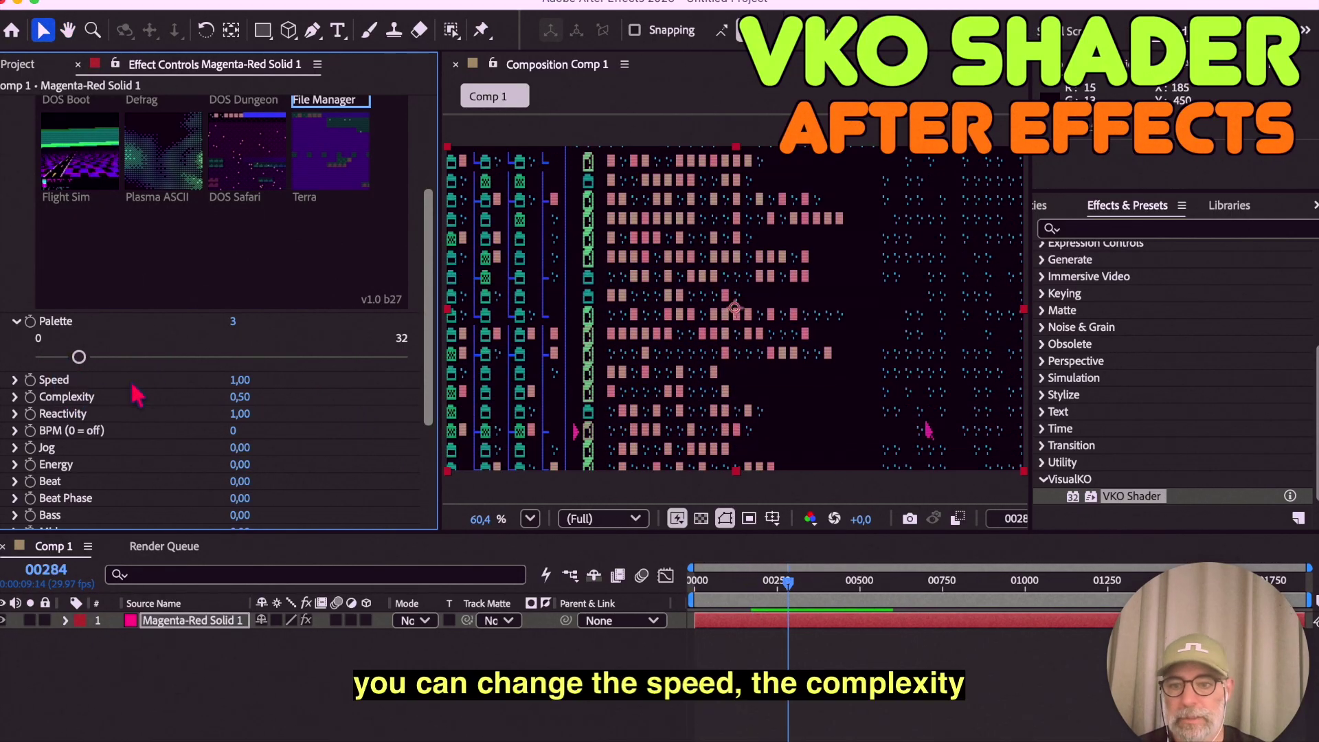
# Step: Set the shader's Complexity to 0,32 and check the range of the BPM parameter
pyautogui.scroll(-3, 31, 392)
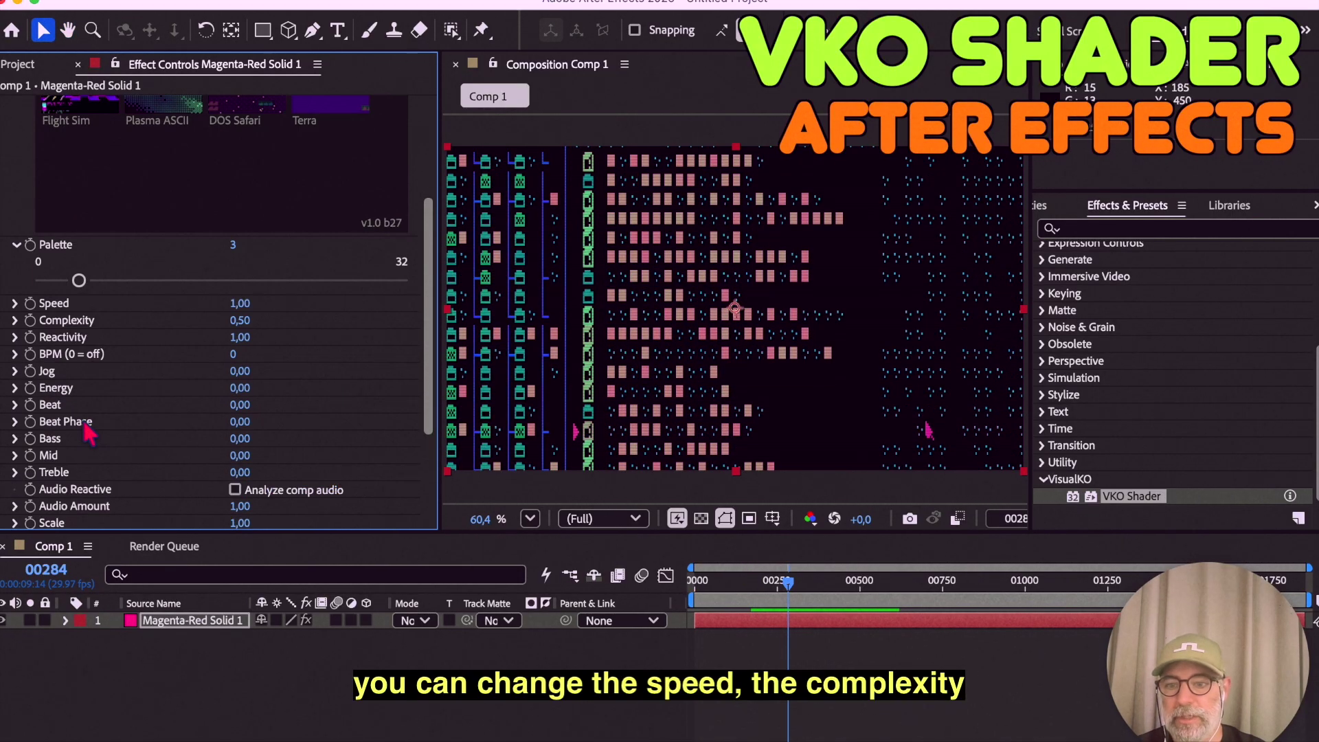
pyautogui.click(15, 320)
pyautogui.moveTo(229, 357); pyautogui.dragTo(161, 356)
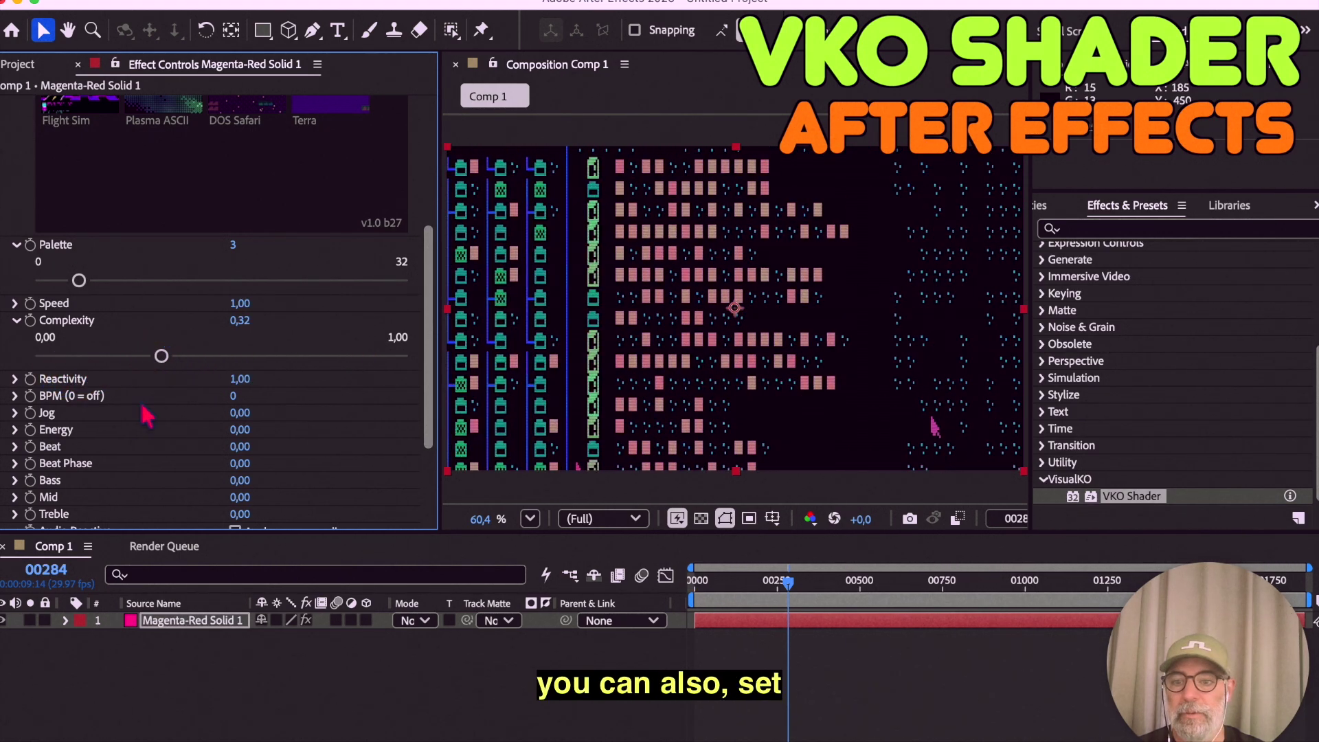
pyautogui.click(15, 396)
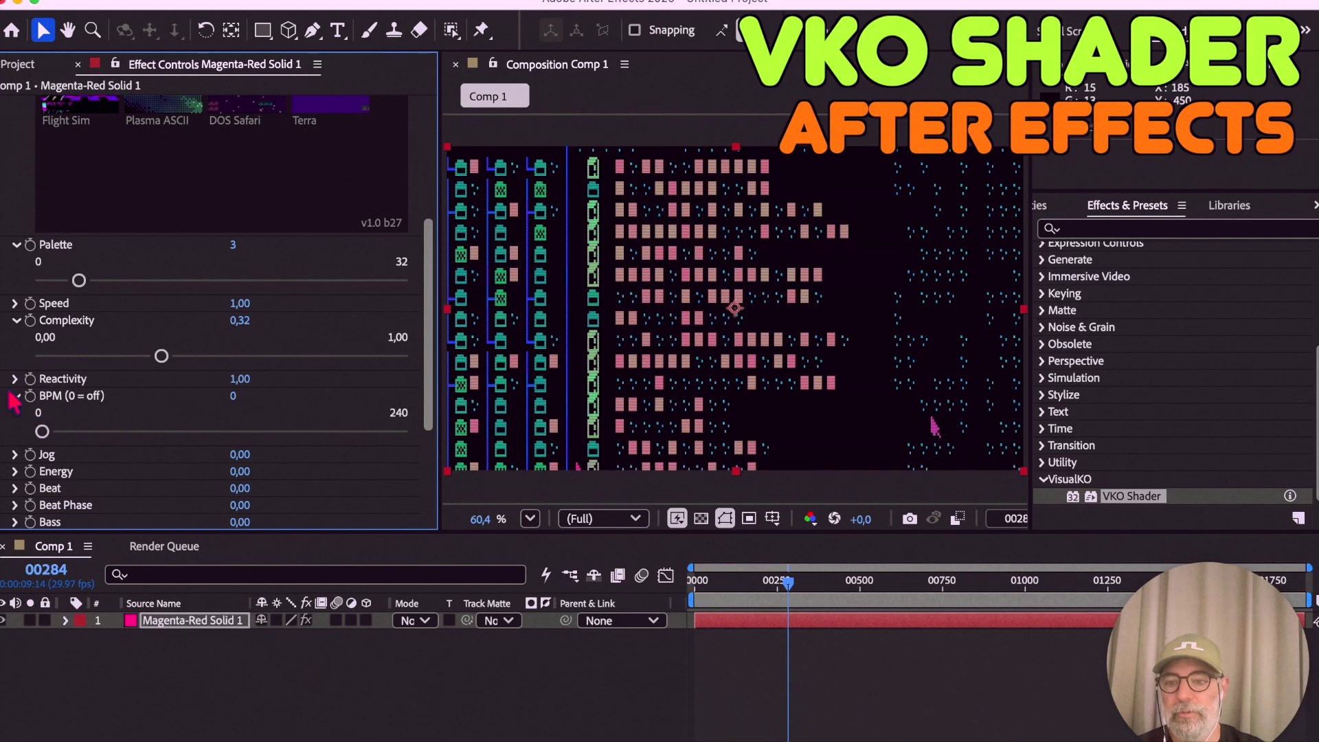
pyautogui.click(15, 396)
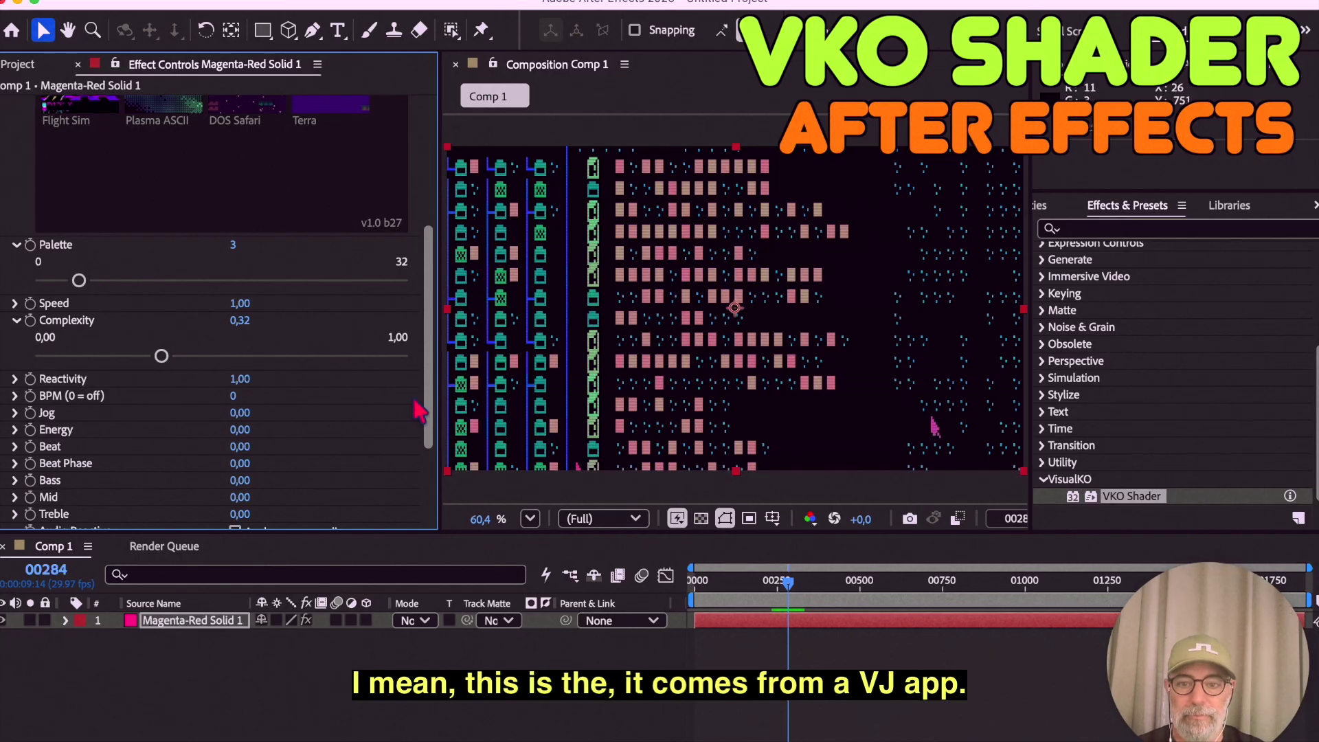
# Step: Add the Impossible Machines.m4a audio file to Comp 1 as a layer below the solid
pyautogui.moveTo(426, 412); pyautogui.dragTo(435, 471)
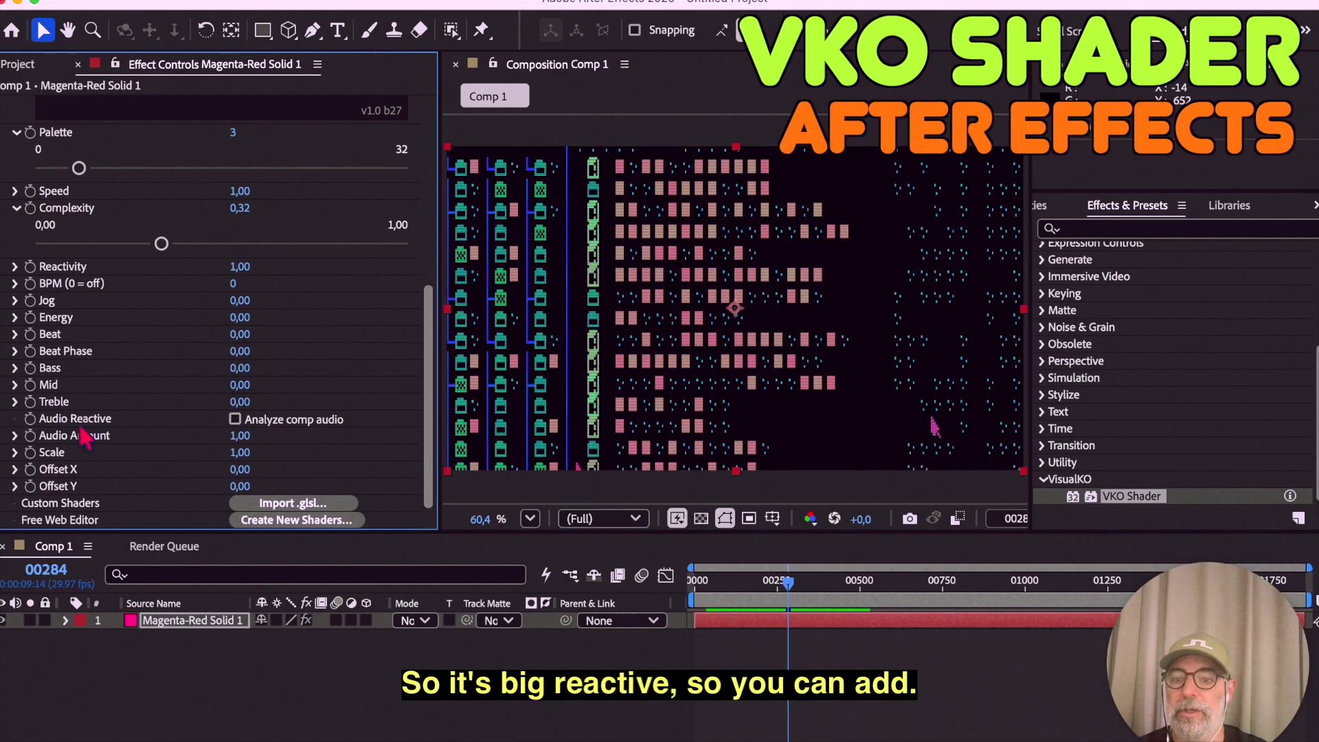
pyautogui.click(18, 65)
pyautogui.click(61, 262)
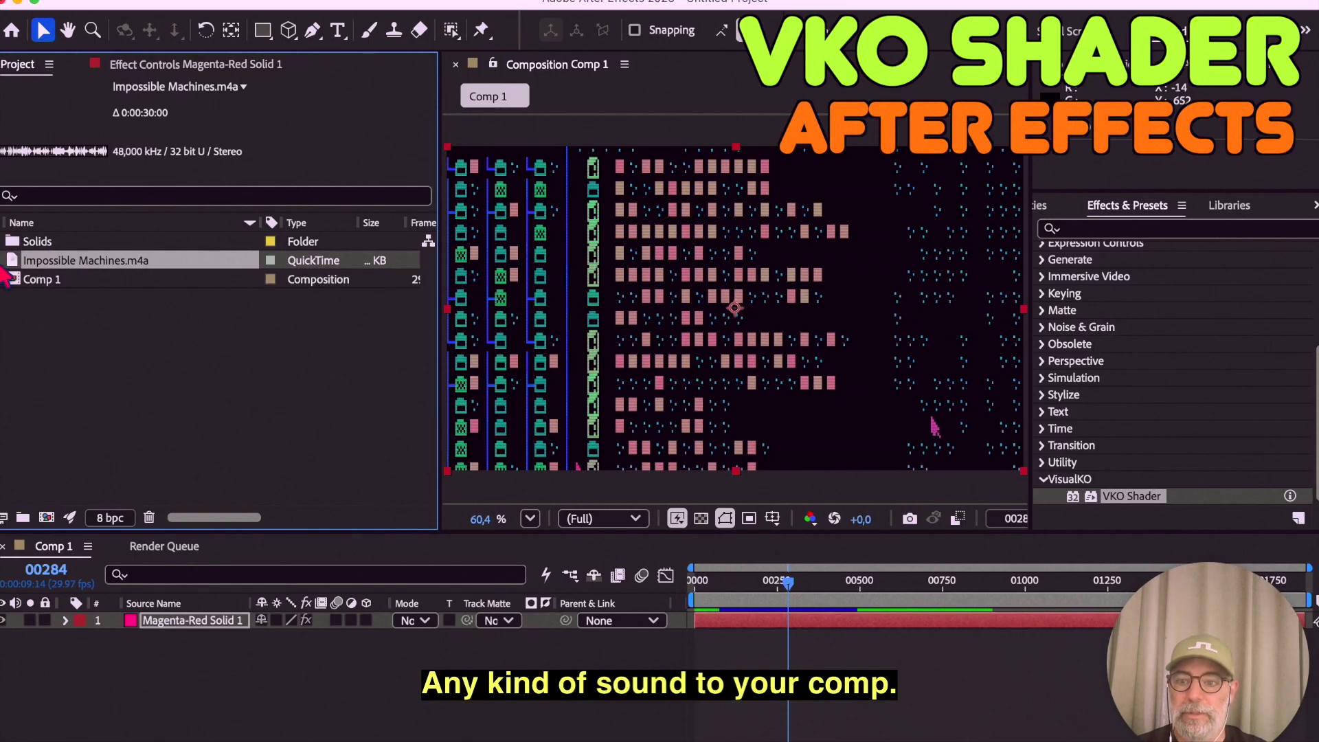
pyautogui.moveTo(17, 267); pyautogui.dragTo(268, 698)
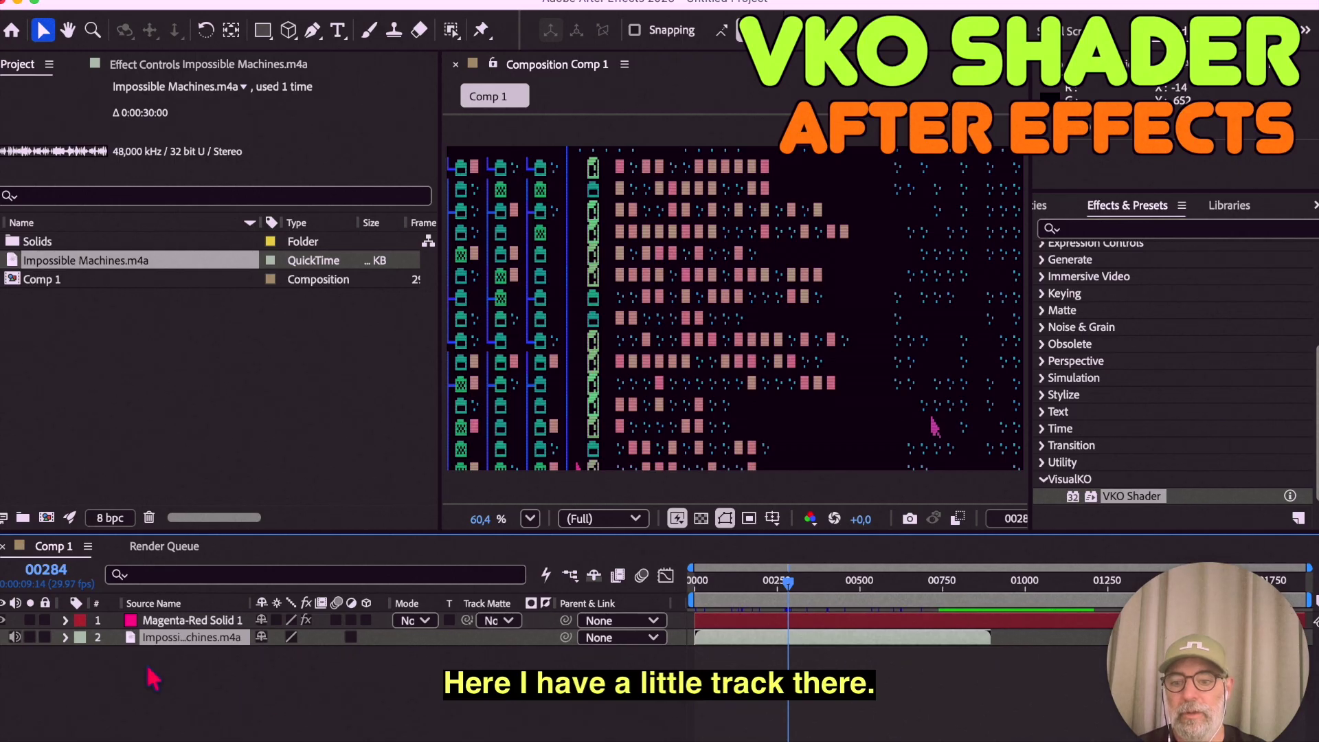
# Step: End the work area at frame 857, near the end of the audio layer, and return the playhead to frame 0
pyautogui.moveTo(980, 599)
pyautogui.mouseDown()
pyautogui.moveTo(957, 597)
pyautogui.moveTo(981, 596)
pyautogui.mouseUp()
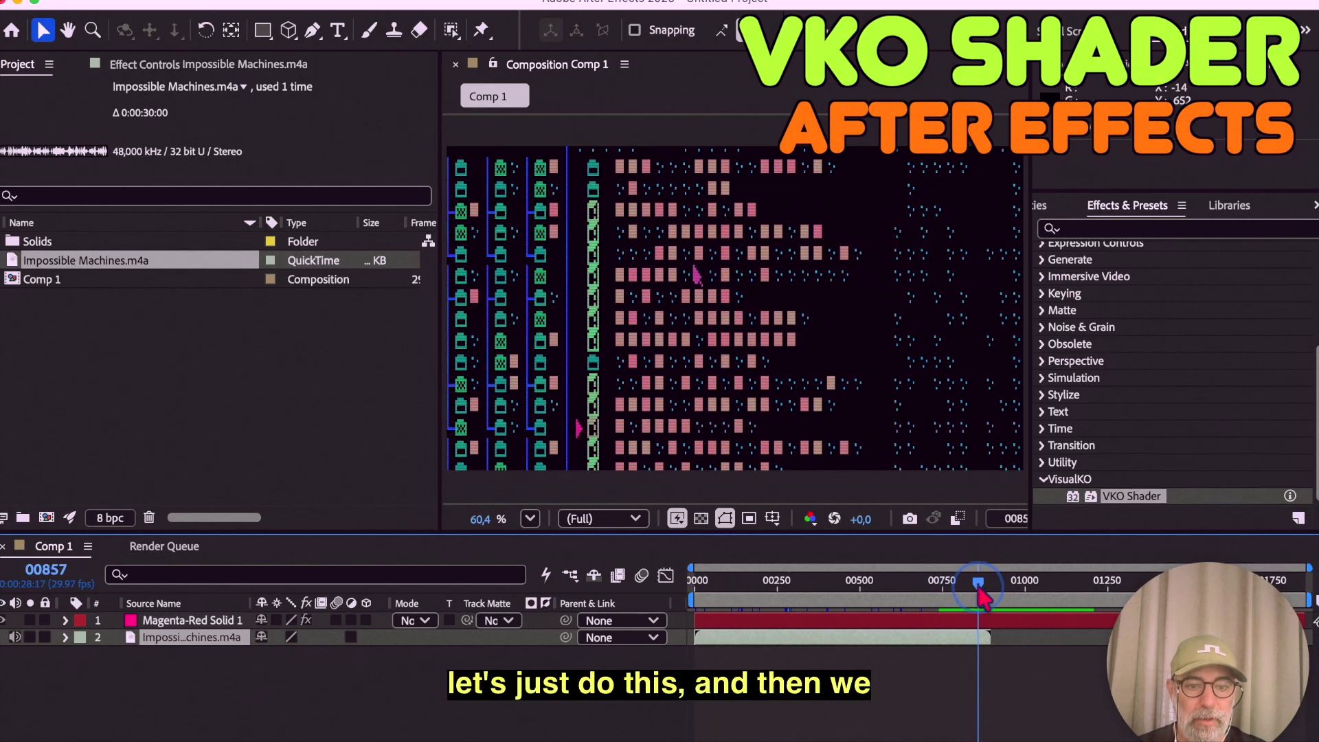
pyautogui.press('n')
pyautogui.click(696, 583)
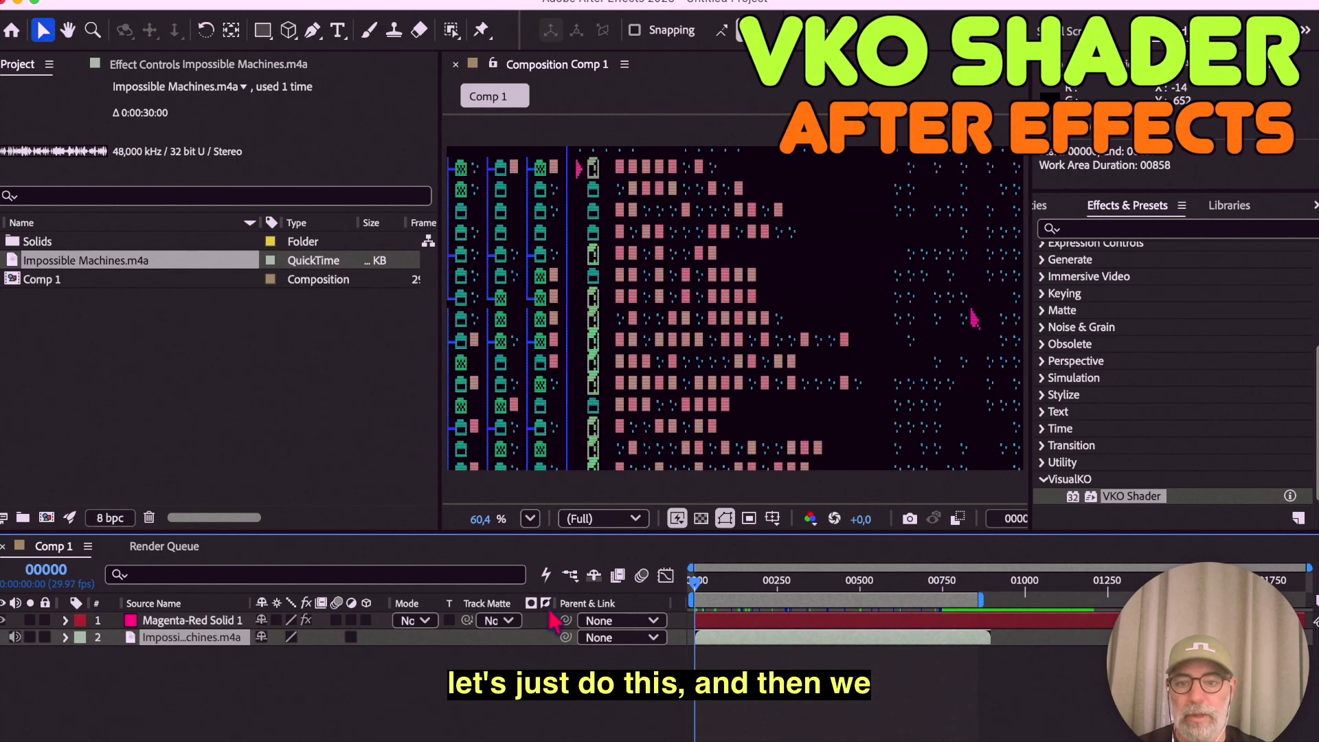
# Step: Enable Analyze comp audio in the VKO Shader effect on Magenta-Red Solid 1 and preview the audio-reactive animation
pyautogui.click(131, 66)
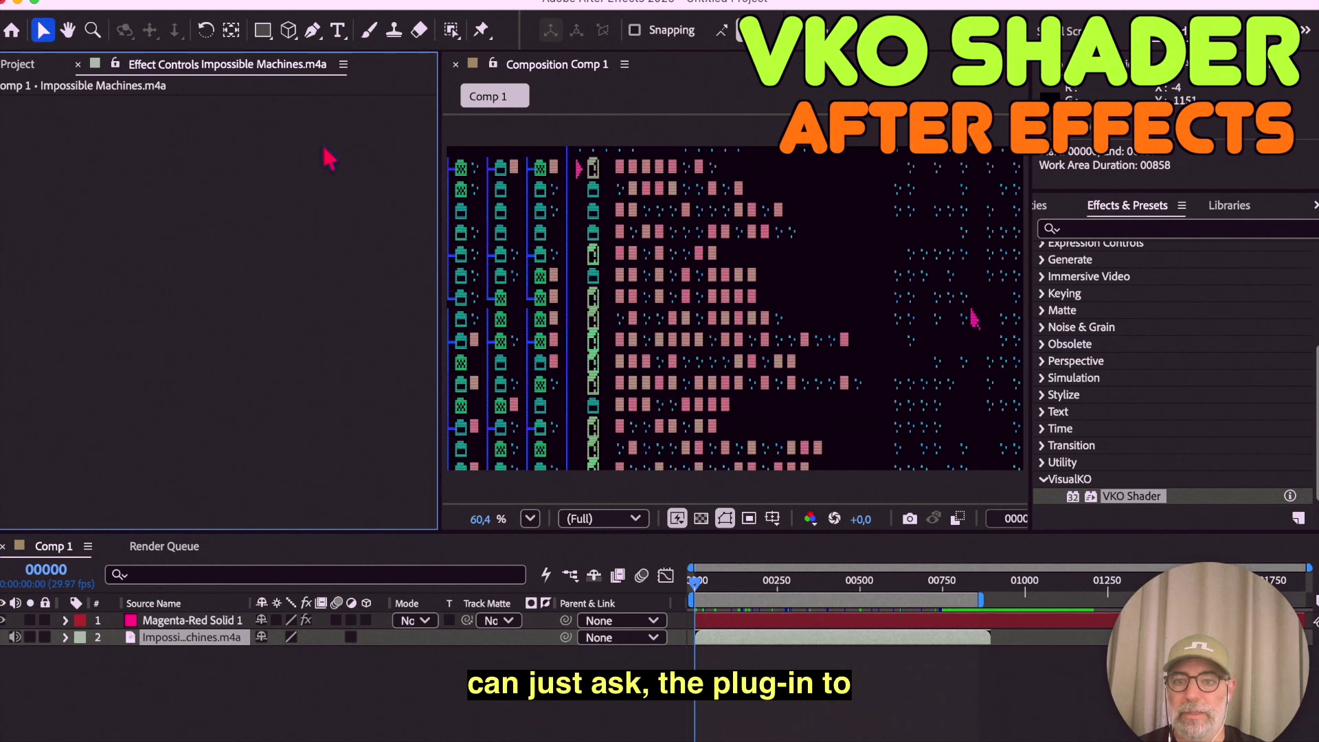
pyautogui.click(196, 620)
pyautogui.scroll(-3, 325, 335)
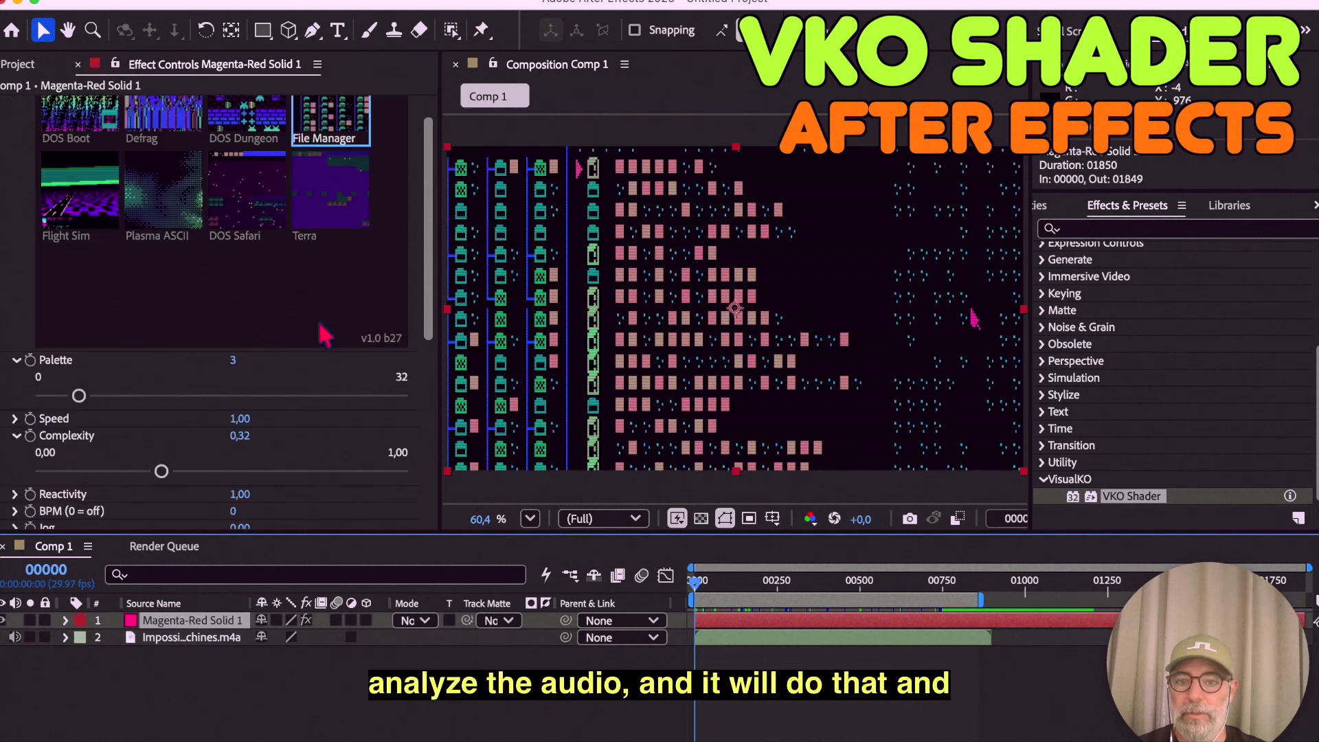
pyautogui.scroll(-5, 325, 335)
pyautogui.click(235, 419)
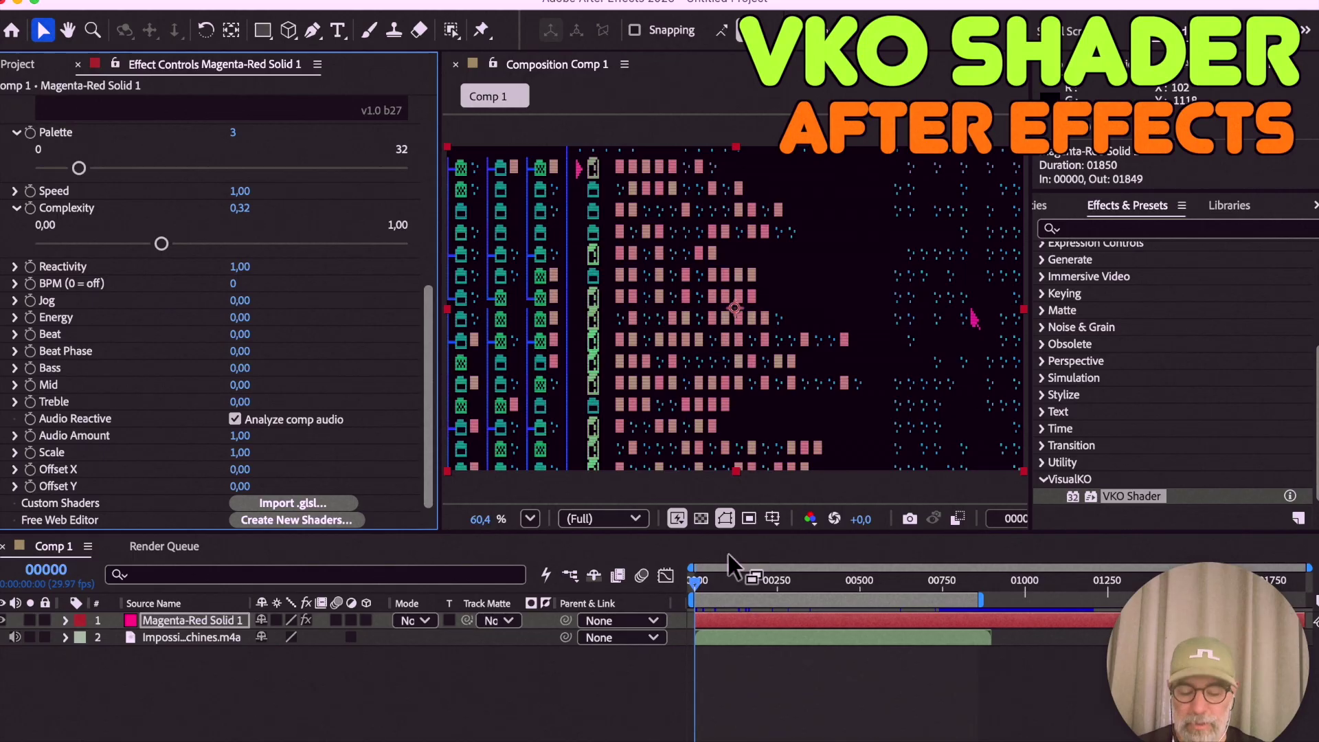
pyautogui.press('space')
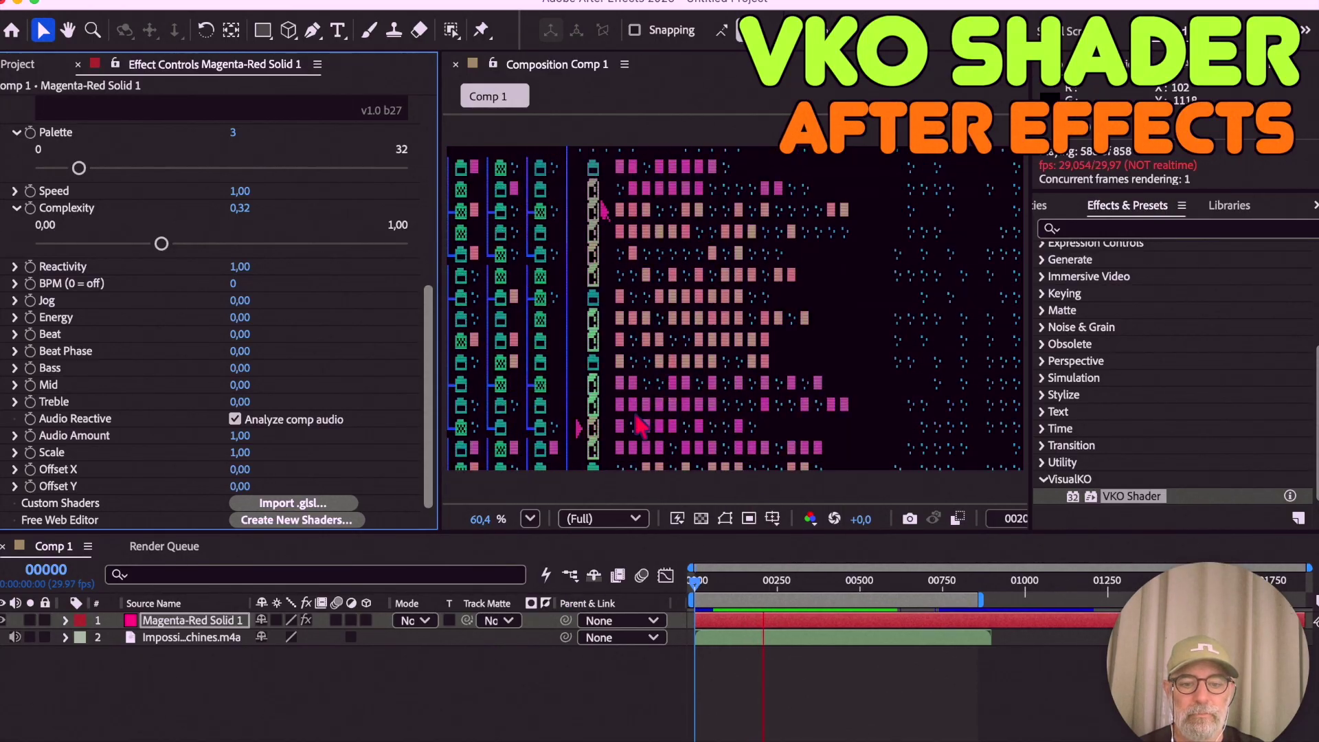
pyautogui.press('space')
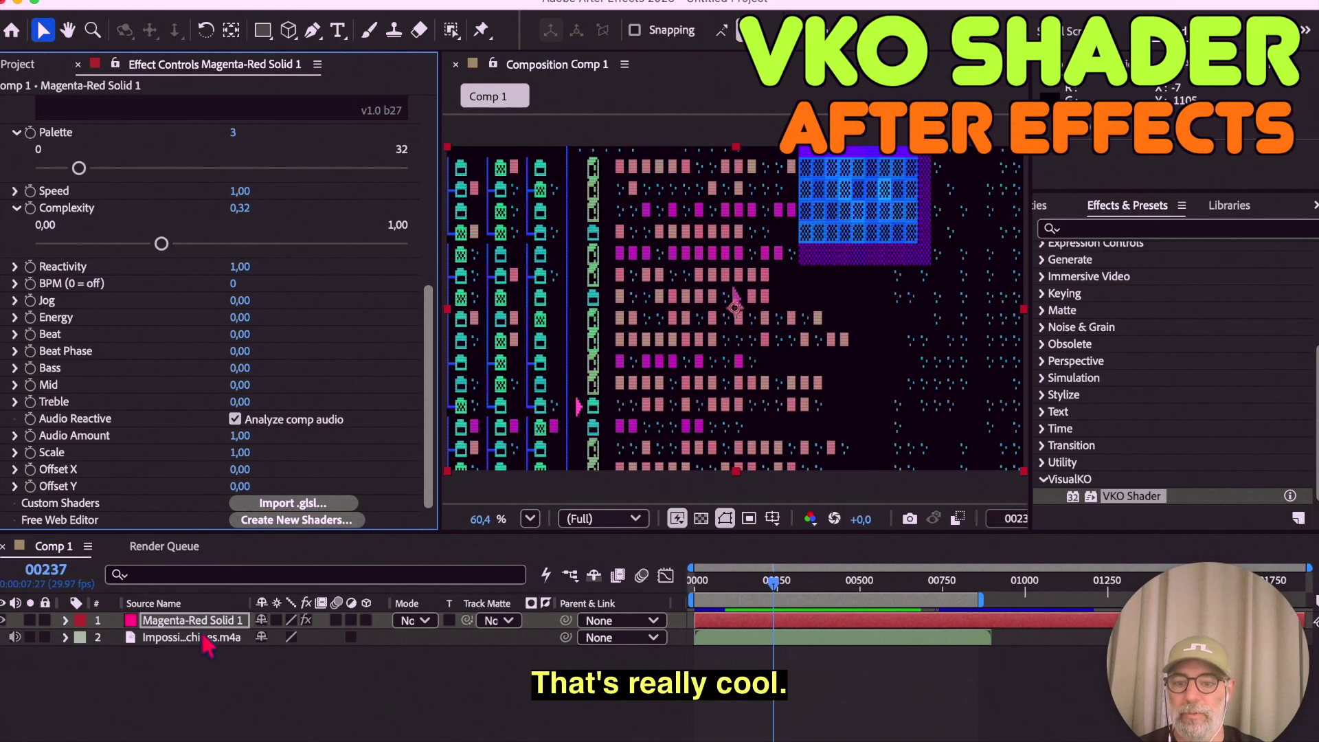
# Step: Set the shader's Bass to 0,23 and Mid to 0,46
pyautogui.click(15, 369)
pyautogui.click(15, 369)
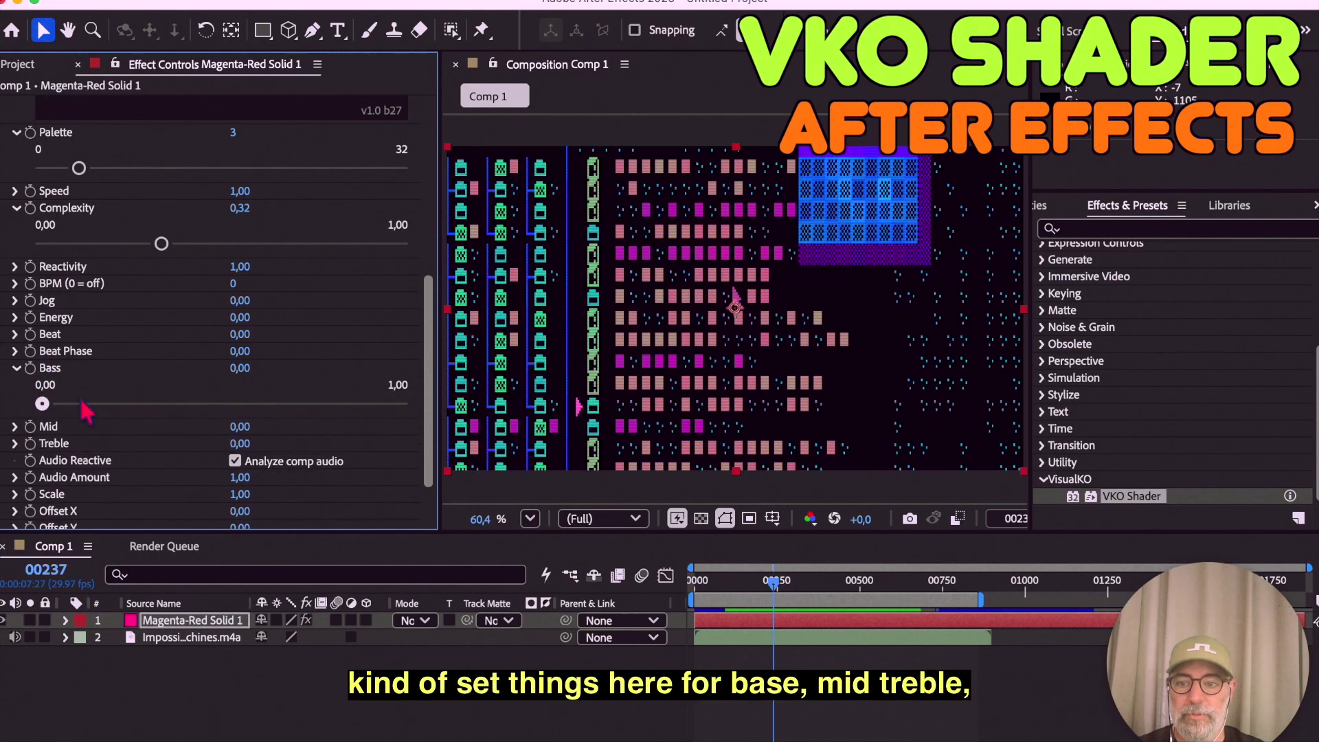
pyautogui.moveTo(69, 403); pyautogui.dragTo(129, 403)
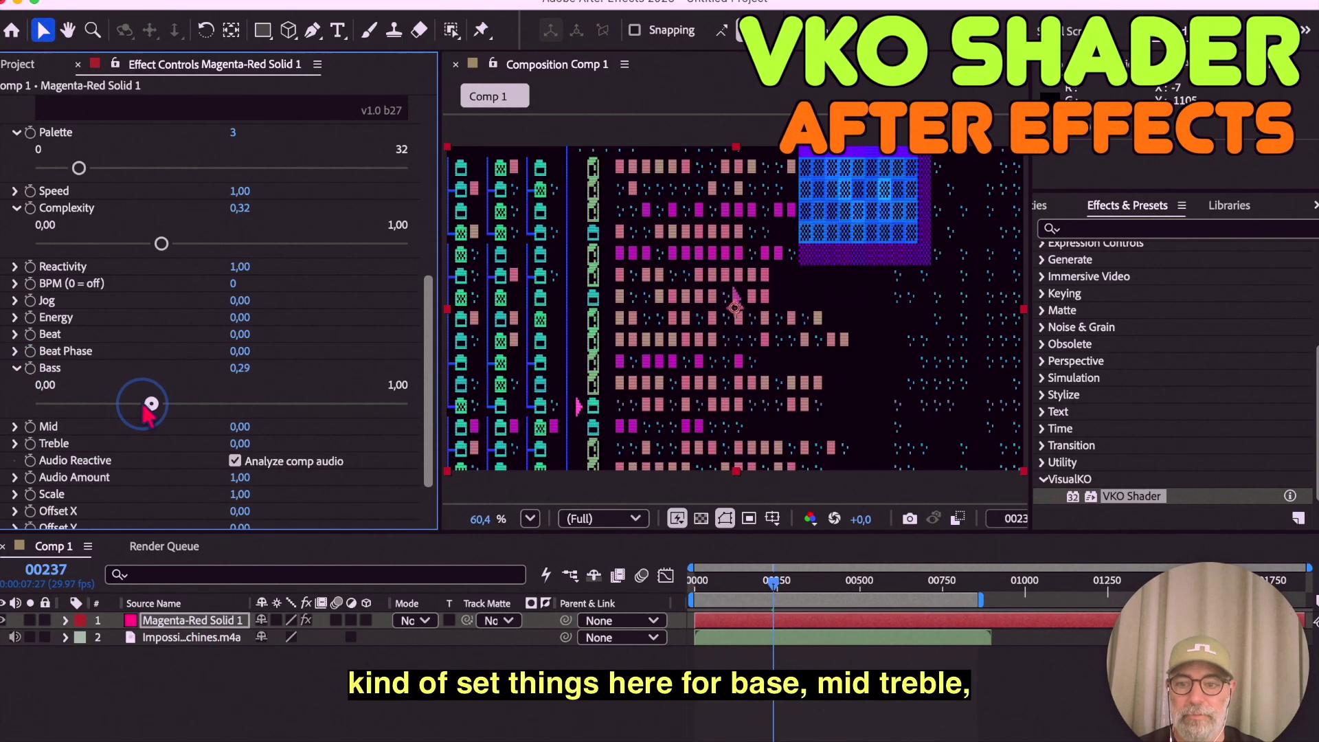
pyautogui.click(15, 426)
pyautogui.moveTo(42, 462); pyautogui.dragTo(213, 462)
pyautogui.scroll(-3, 220, 427)
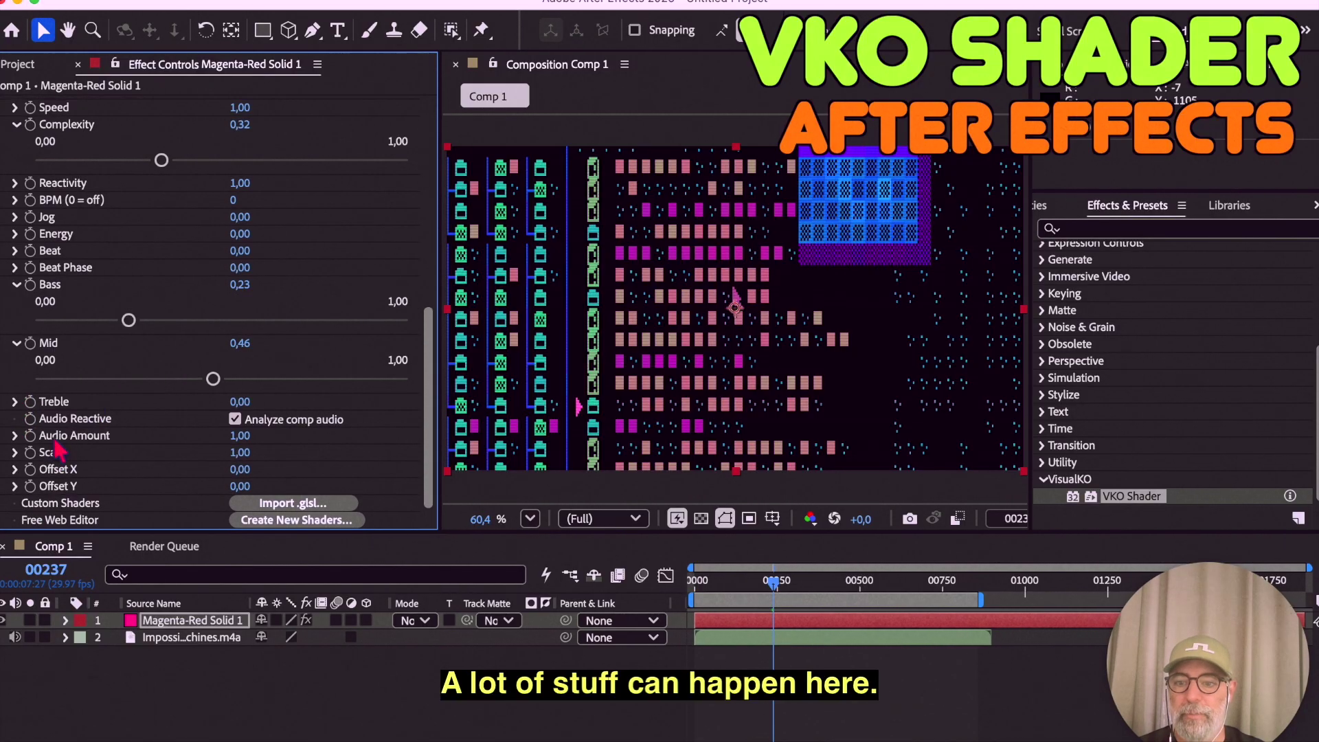
# Step: Check the range of Audio Amount and set the shader's Offset X to -0,04
pyautogui.click(14, 435)
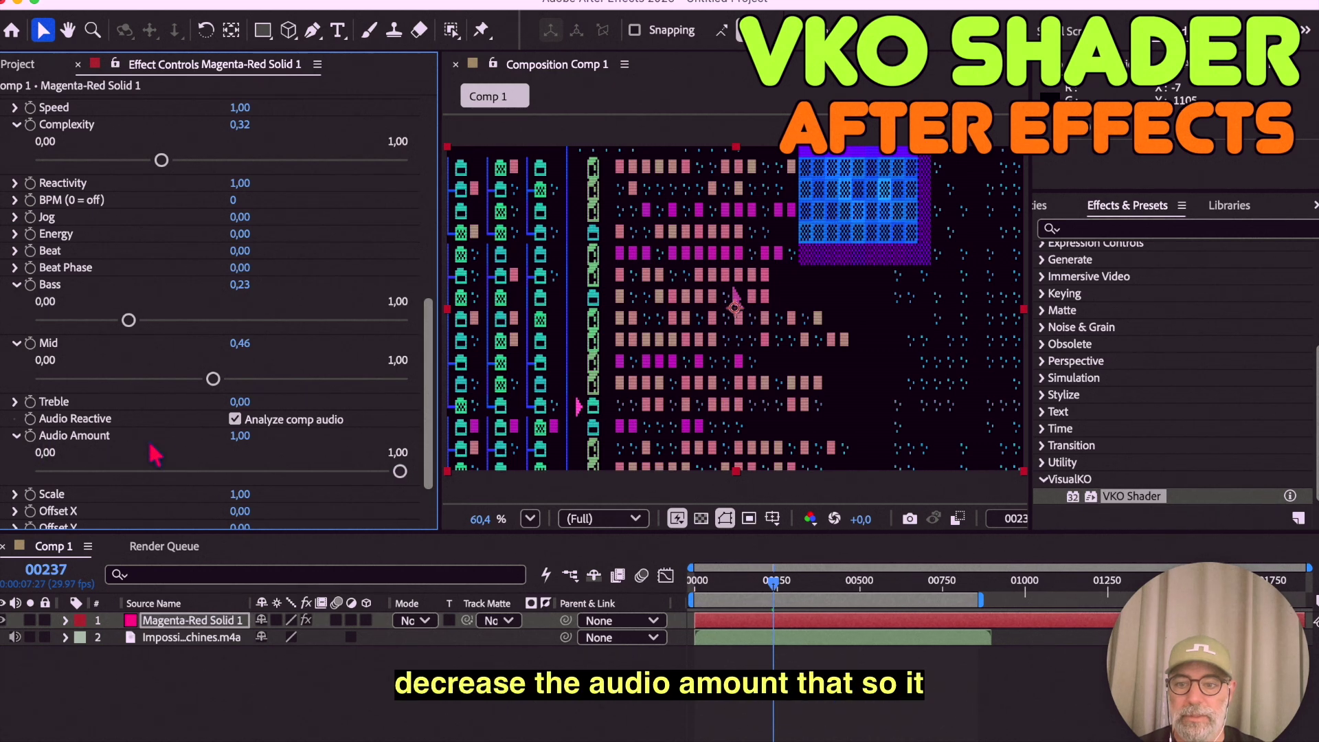
pyautogui.scroll(-2, 412, 440)
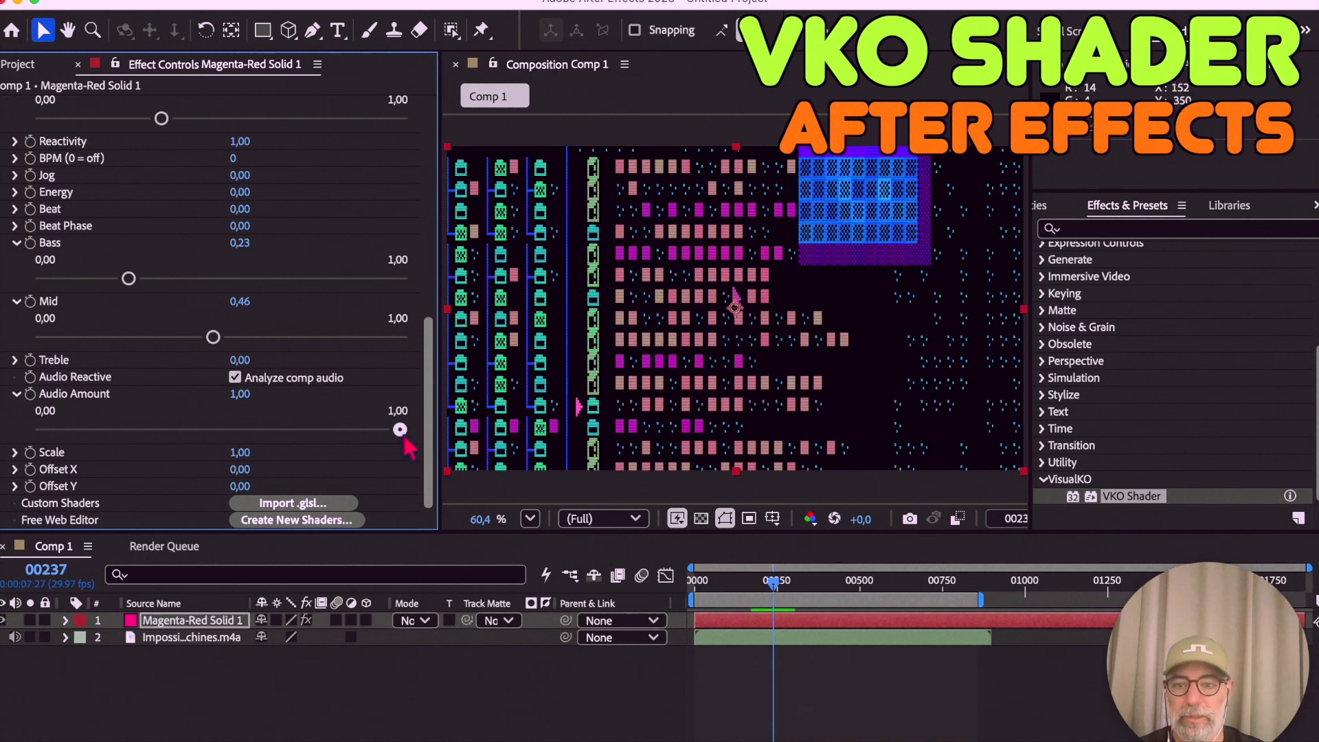
pyautogui.click(15, 469)
pyautogui.moveTo(228, 505)
pyautogui.mouseDown()
pyautogui.moveTo(138, 505)
pyautogui.moveTo(312, 505)
pyautogui.moveTo(203, 505)
pyautogui.moveTo(221, 505)
pyautogui.mouseUp()
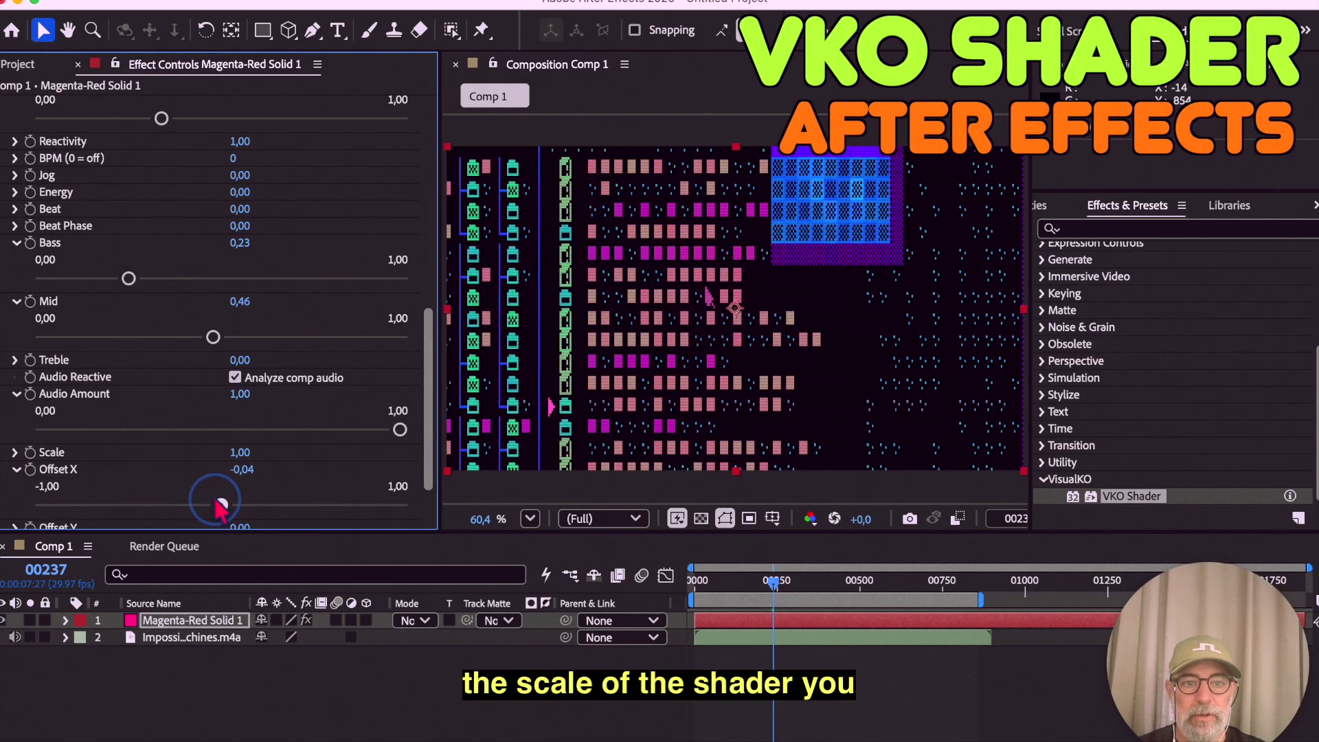
# Step: Set the shader's Scale to the minimum of 0,10 and view the pattern at frame 331
pyautogui.scroll(-1, 207, 447)
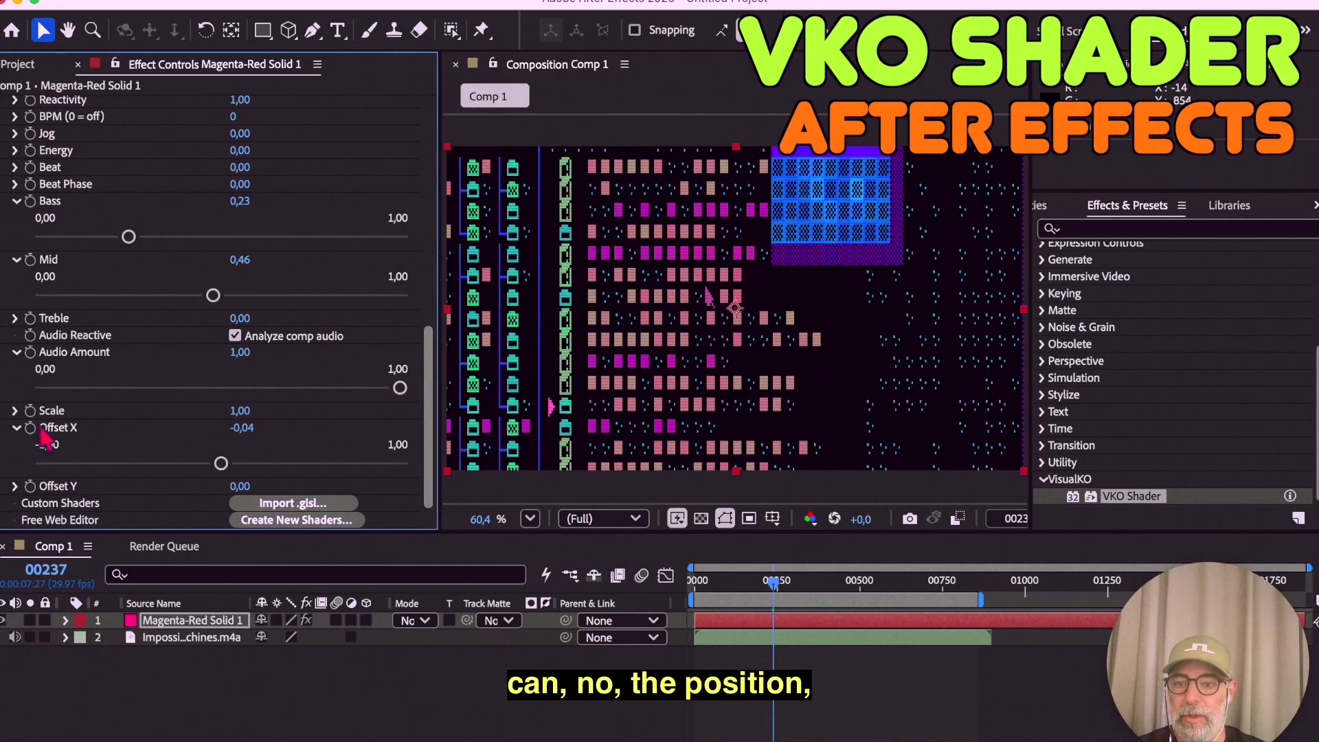
pyautogui.click(15, 411)
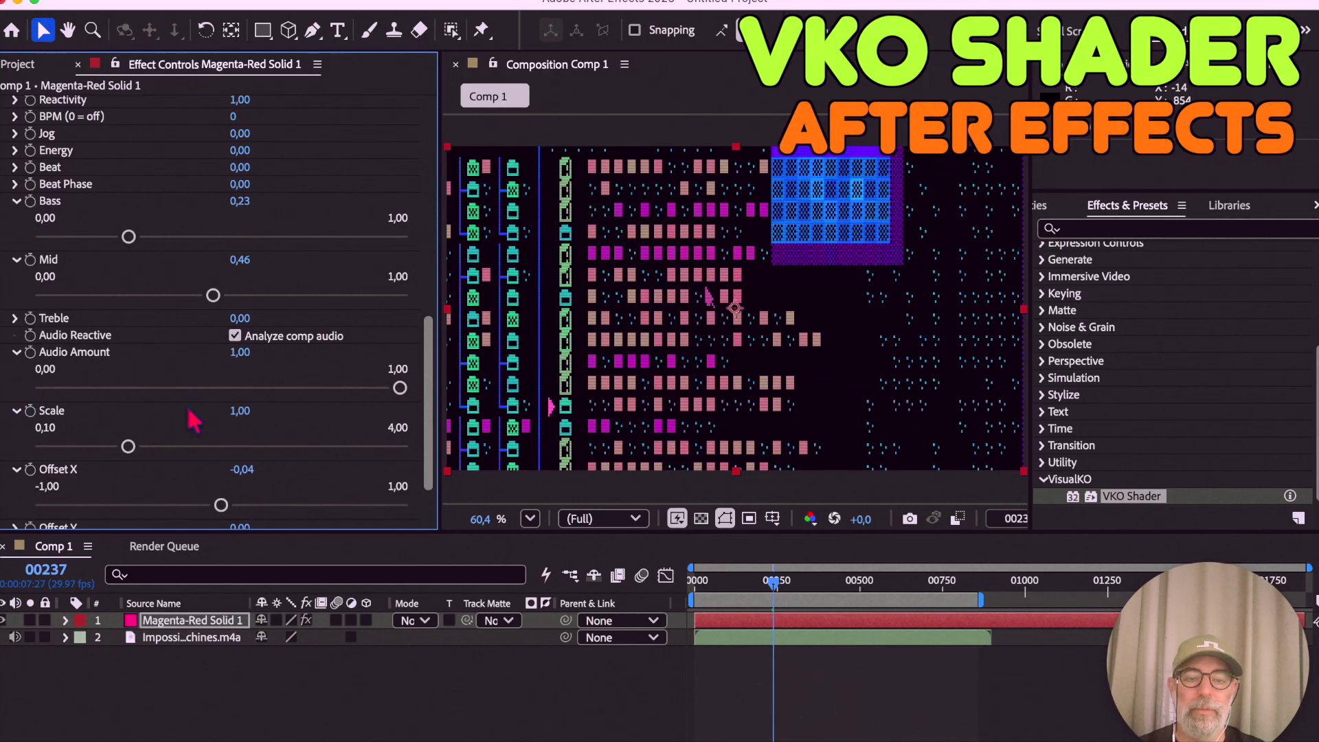
pyautogui.scroll(-2, 295, 426)
pyautogui.moveTo(126, 404); pyautogui.dragTo(30, 424)
pyautogui.moveTo(759, 598); pyautogui.dragTo(804, 598)
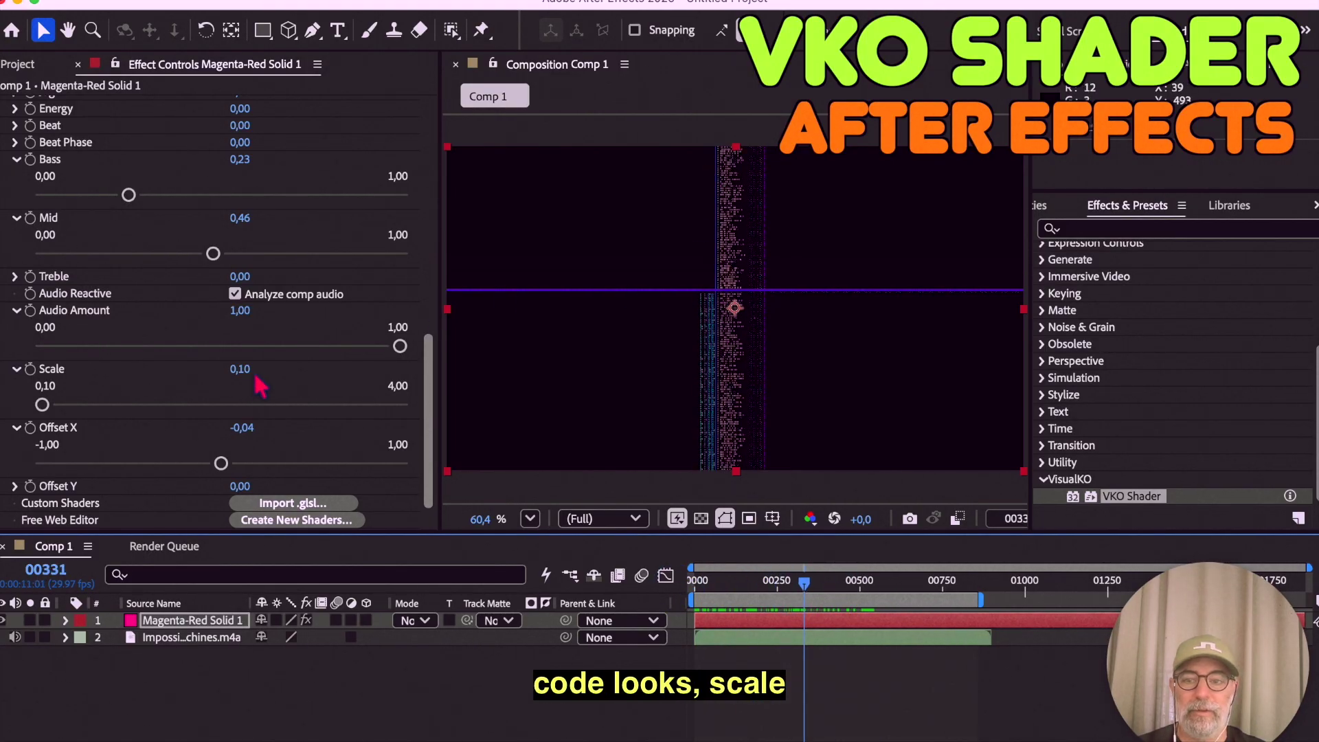
# Step: Try several Scale values and settle on 2,11 with the playhead at frame 677
pyautogui.click(36, 406)
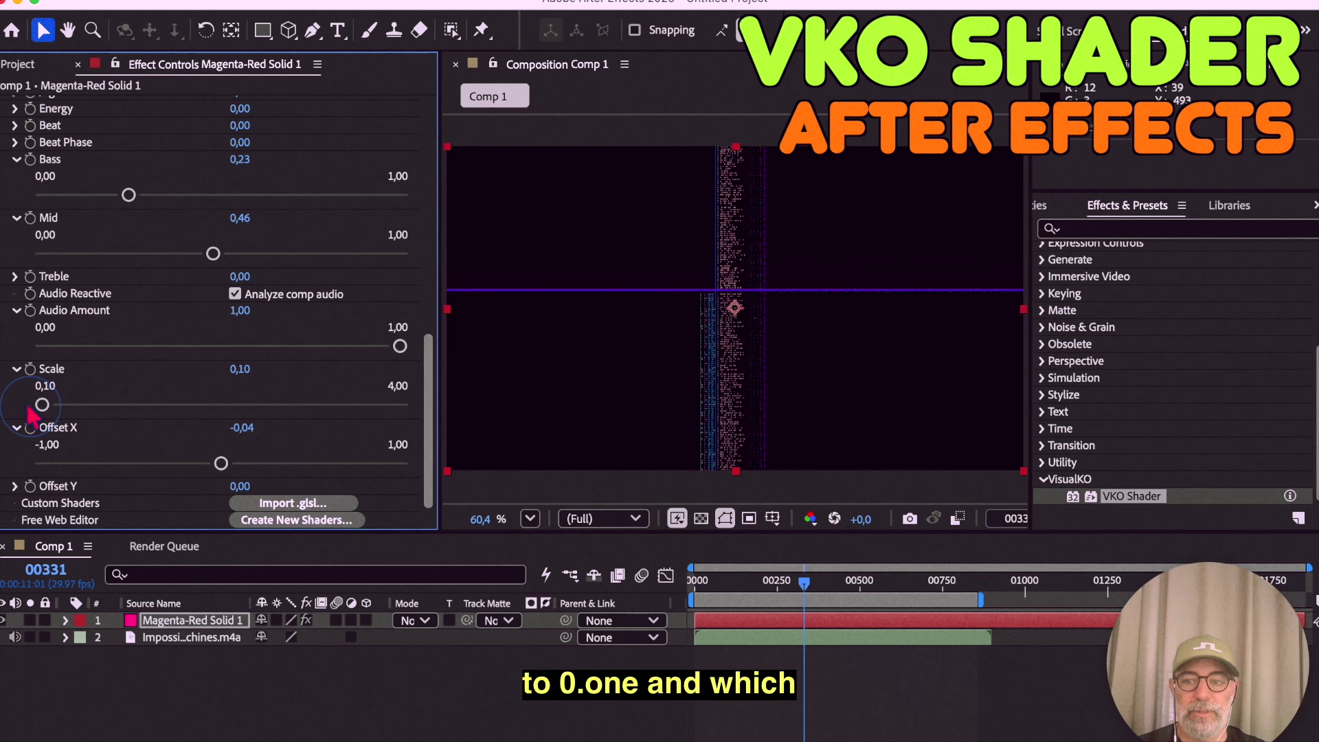
pyautogui.click(29, 407)
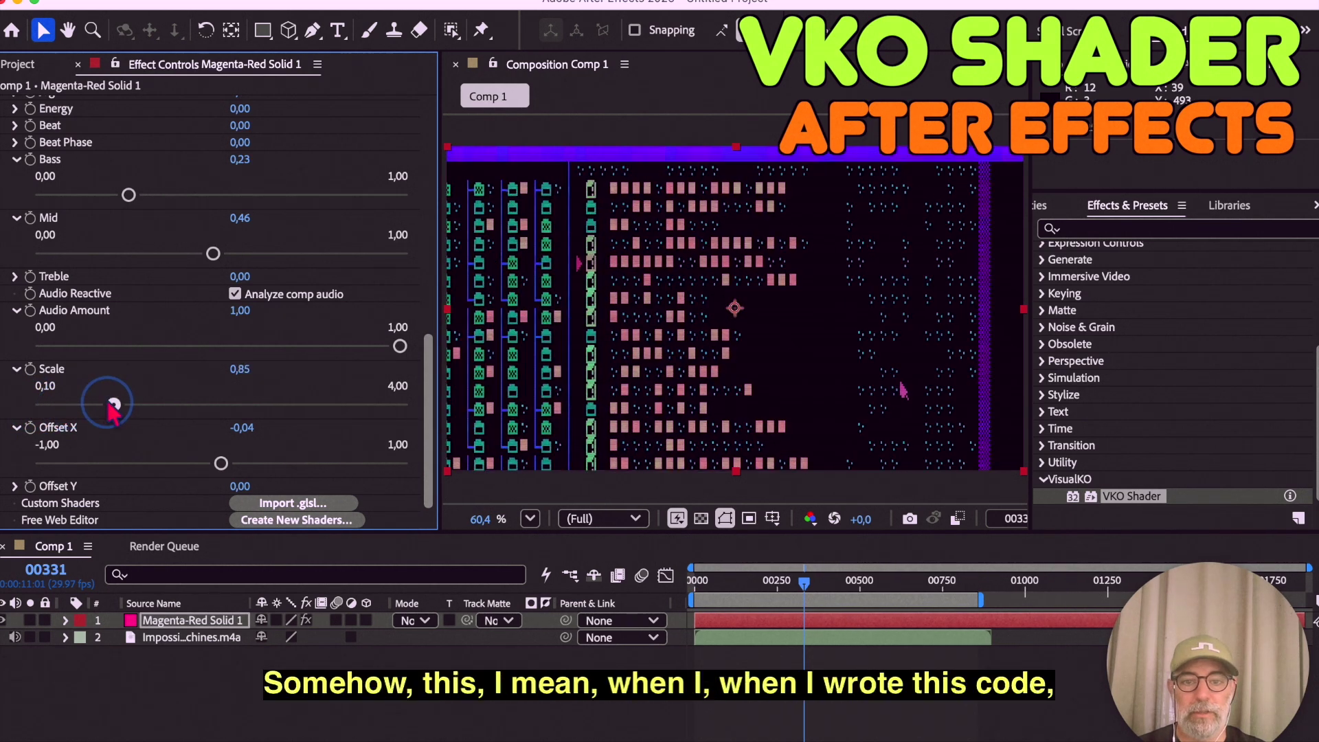
pyautogui.moveTo(16, 410)
pyautogui.mouseDown()
pyautogui.moveTo(104, 405)
pyautogui.moveTo(4, 407)
pyautogui.moveTo(137, 412)
pyautogui.moveTo(5, 410)
pyautogui.mouseUp()
pyautogui.moveTo(803, 584); pyautogui.dragTo(901, 585)
pyautogui.click(233, 416)
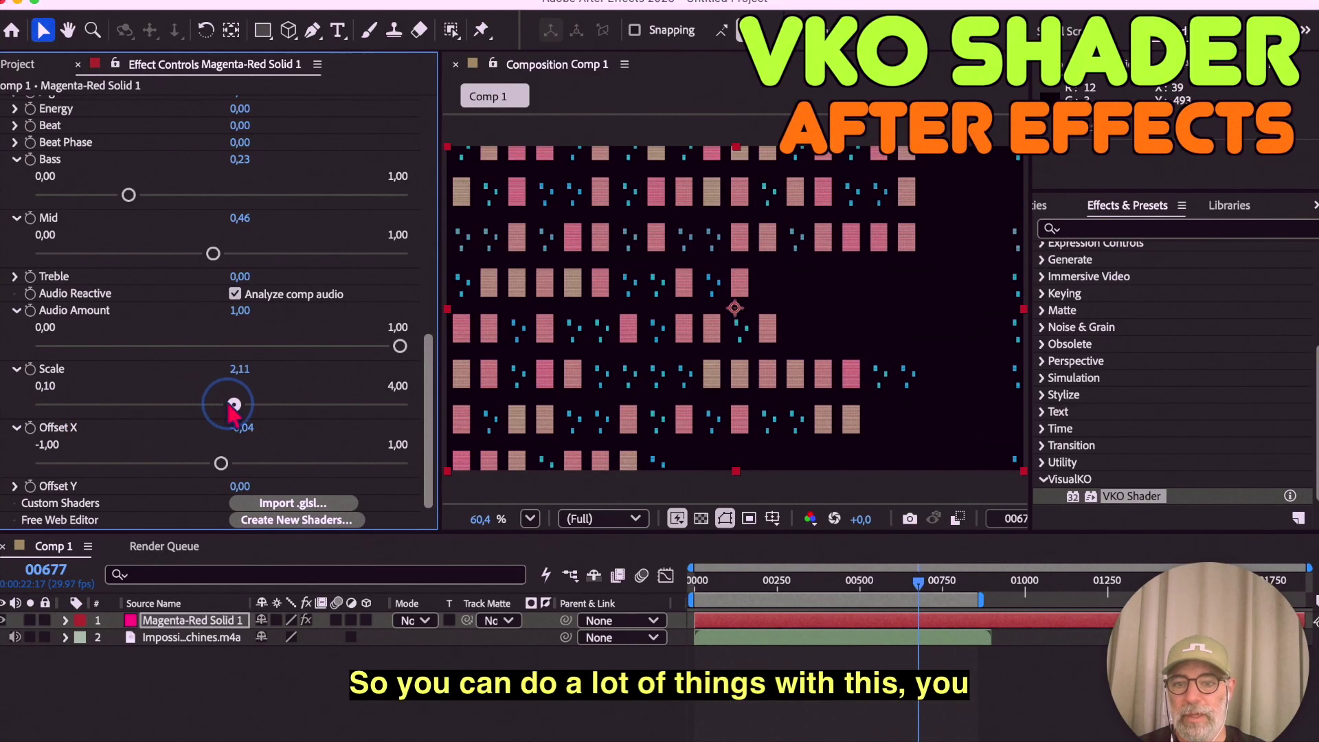
# Step: Set the shader's Jog to -0,76
pyautogui.scroll(10, 202, 361)
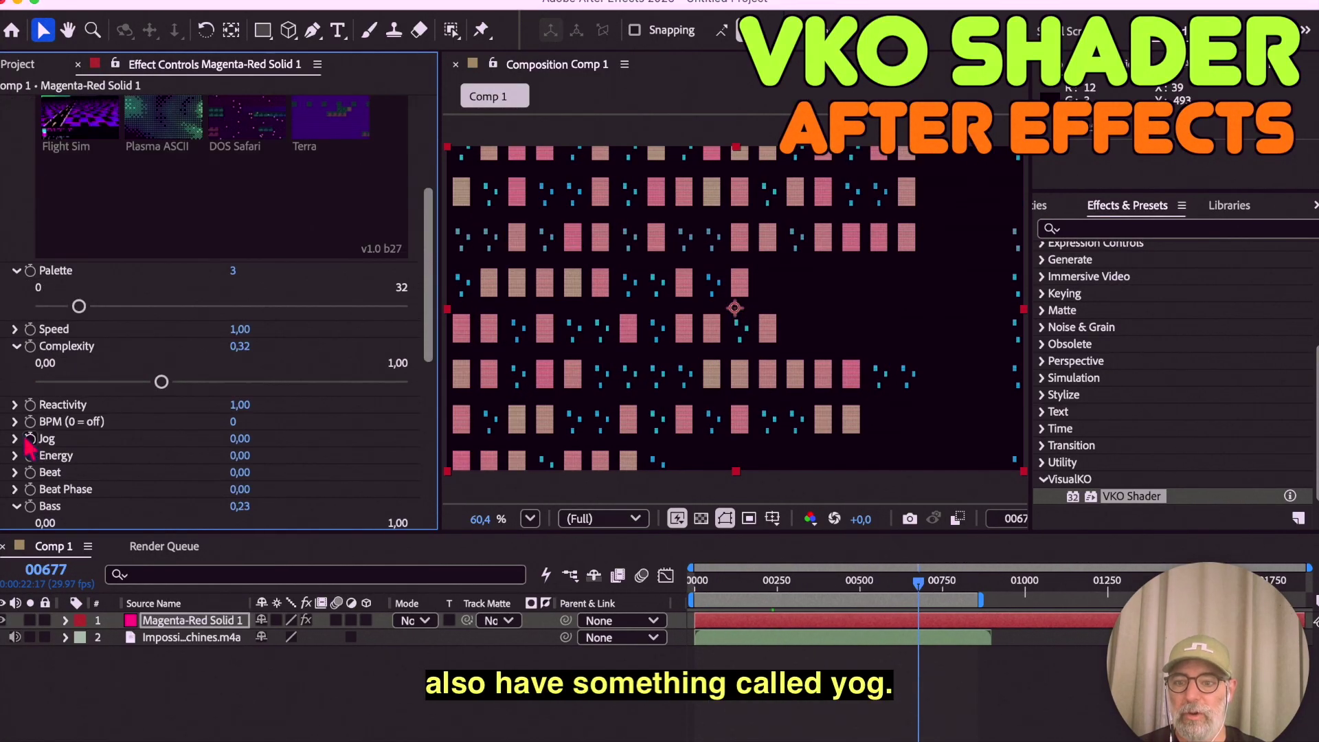
pyautogui.click(15, 439)
pyautogui.scroll(-3, 307, 453)
pyautogui.moveTo(228, 362); pyautogui.dragTo(181, 362)
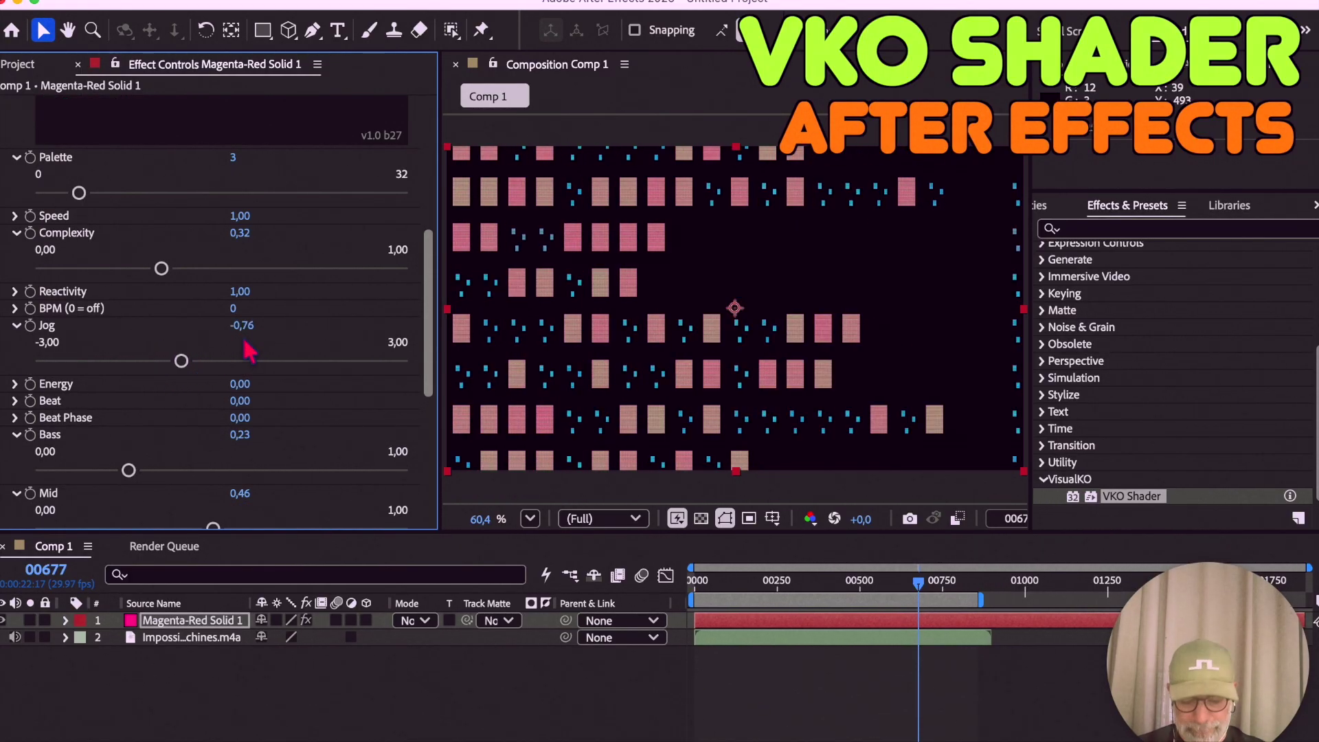
# Step: Look through the shader browser's thumbnails, apply the Terminal Soul shader and view it at frame 331
pyautogui.scroll(10, 286, 412)
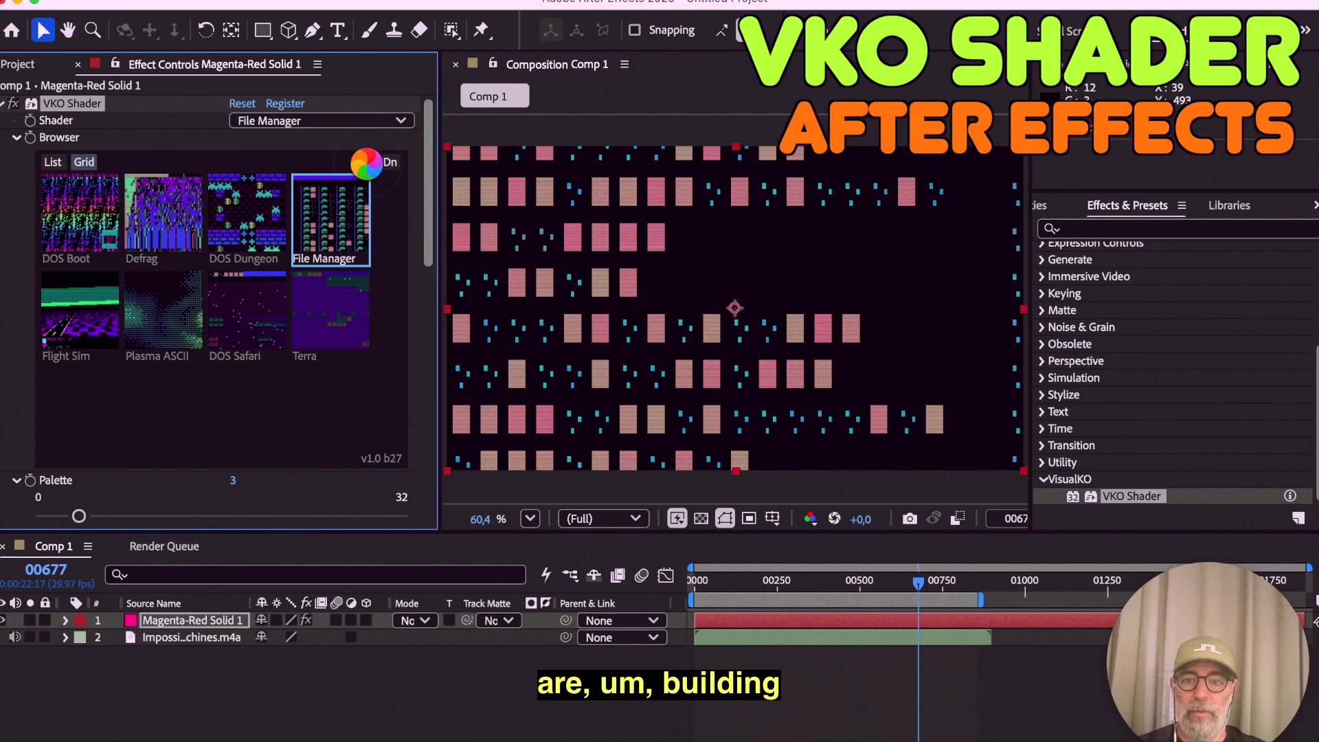
pyautogui.click(392, 164)
pyautogui.click(390, 162)
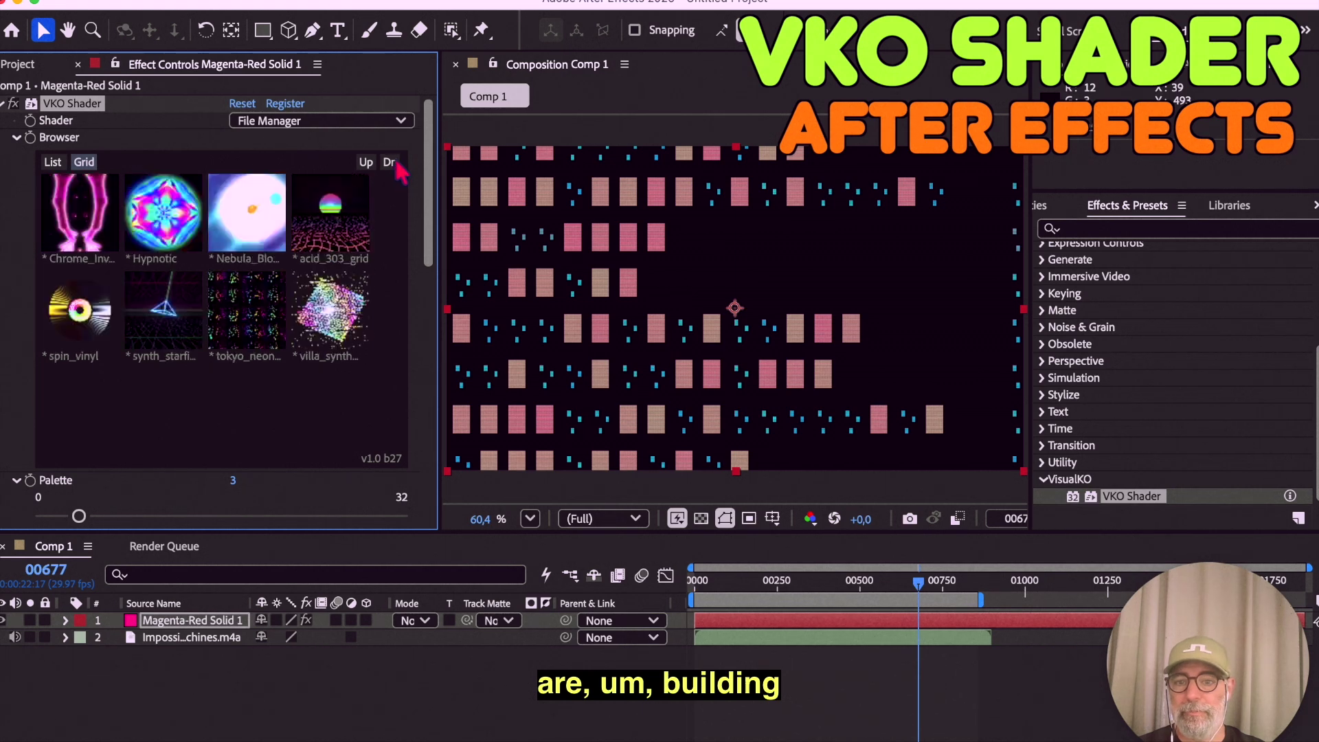
pyautogui.click(366, 162)
pyautogui.click(366, 162)
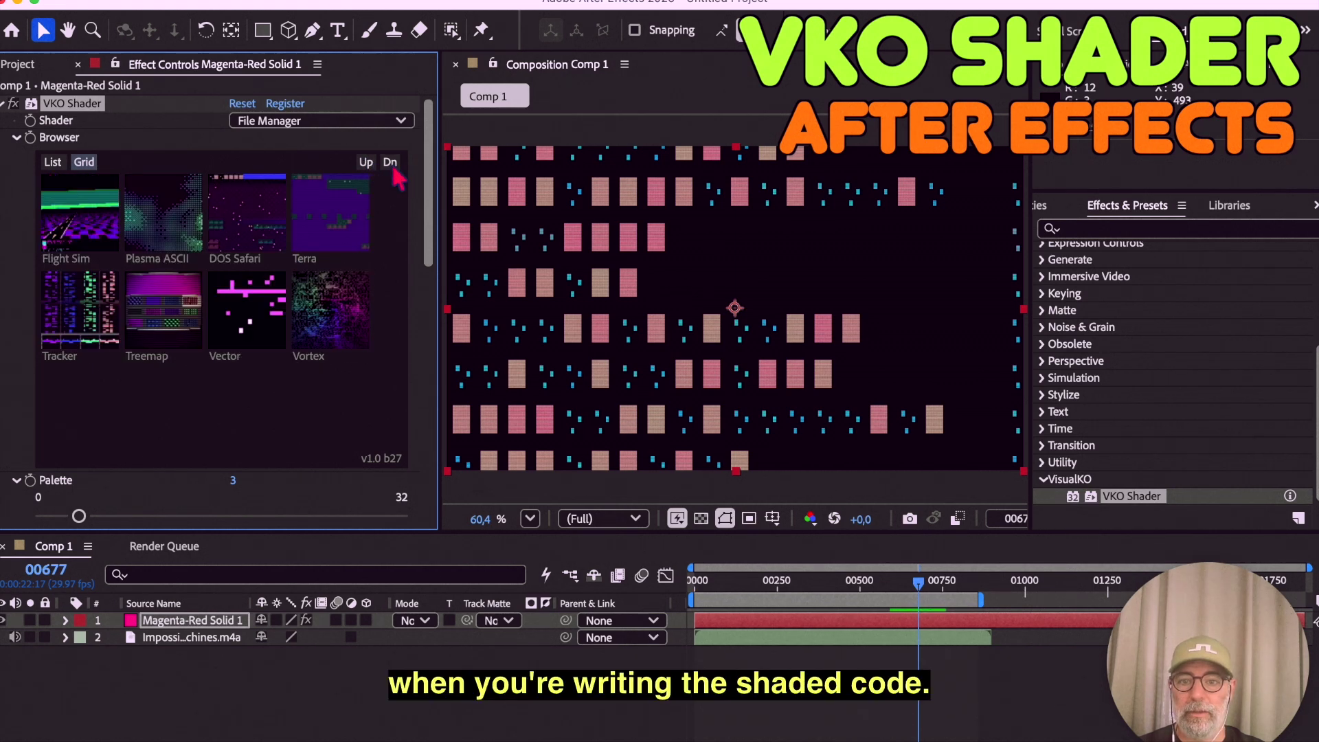
pyautogui.click(391, 163)
pyautogui.click(366, 163)
pyautogui.click(367, 163)
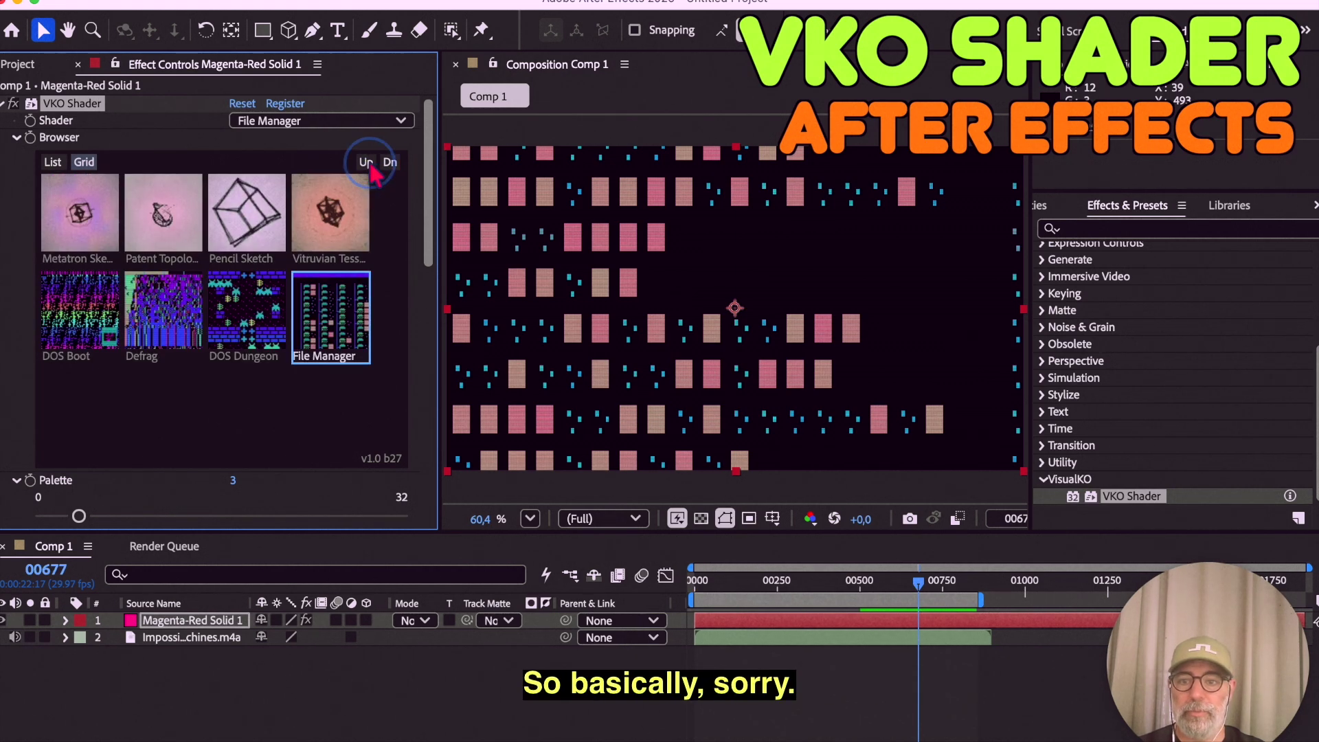
pyautogui.click(369, 165)
pyautogui.click(366, 163)
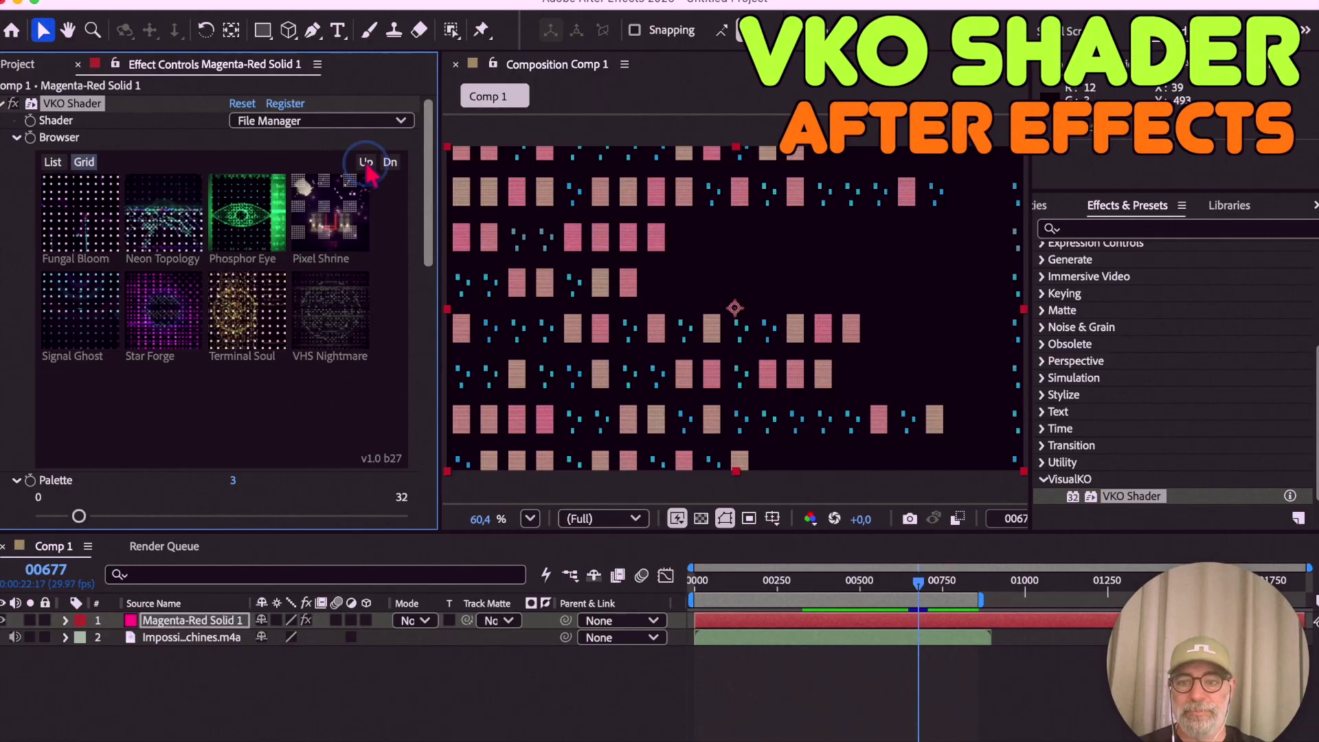
pyautogui.click(256, 330)
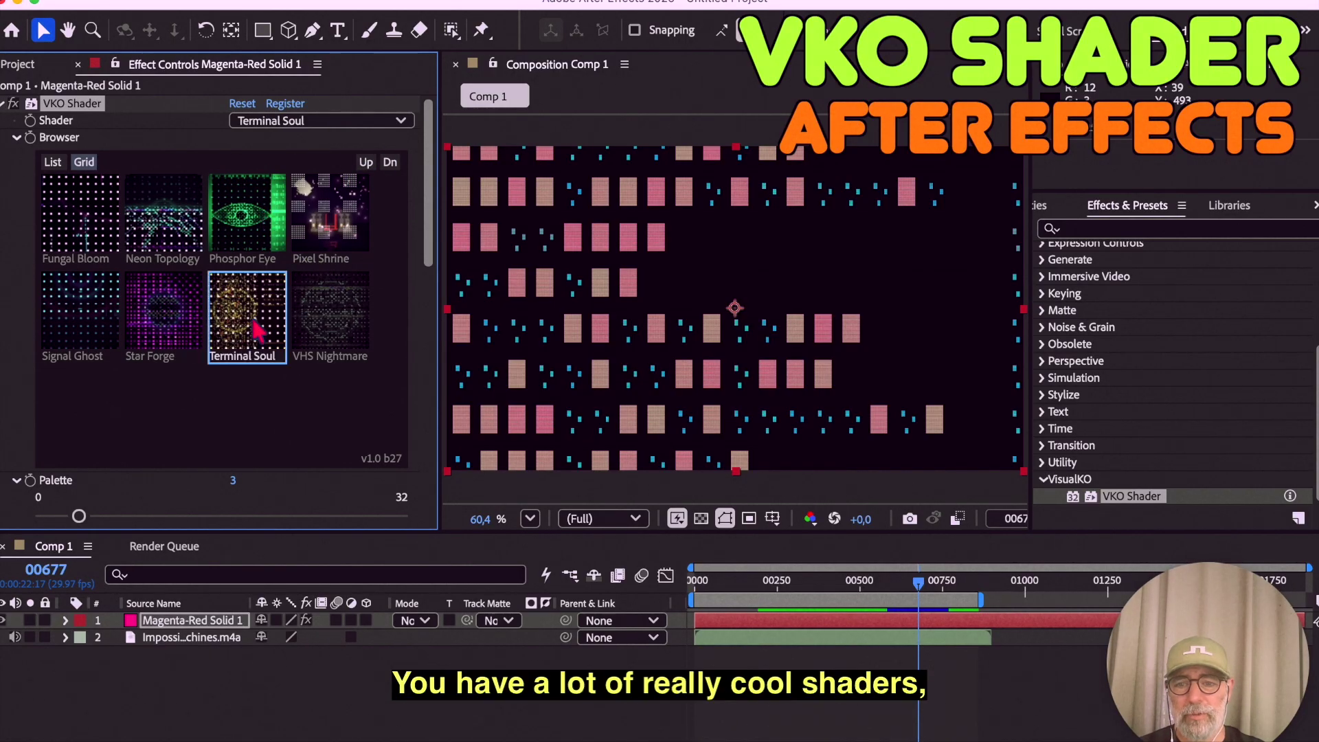
pyautogui.click(756, 596)
pyautogui.moveTo(758, 600); pyautogui.dragTo(804, 600)
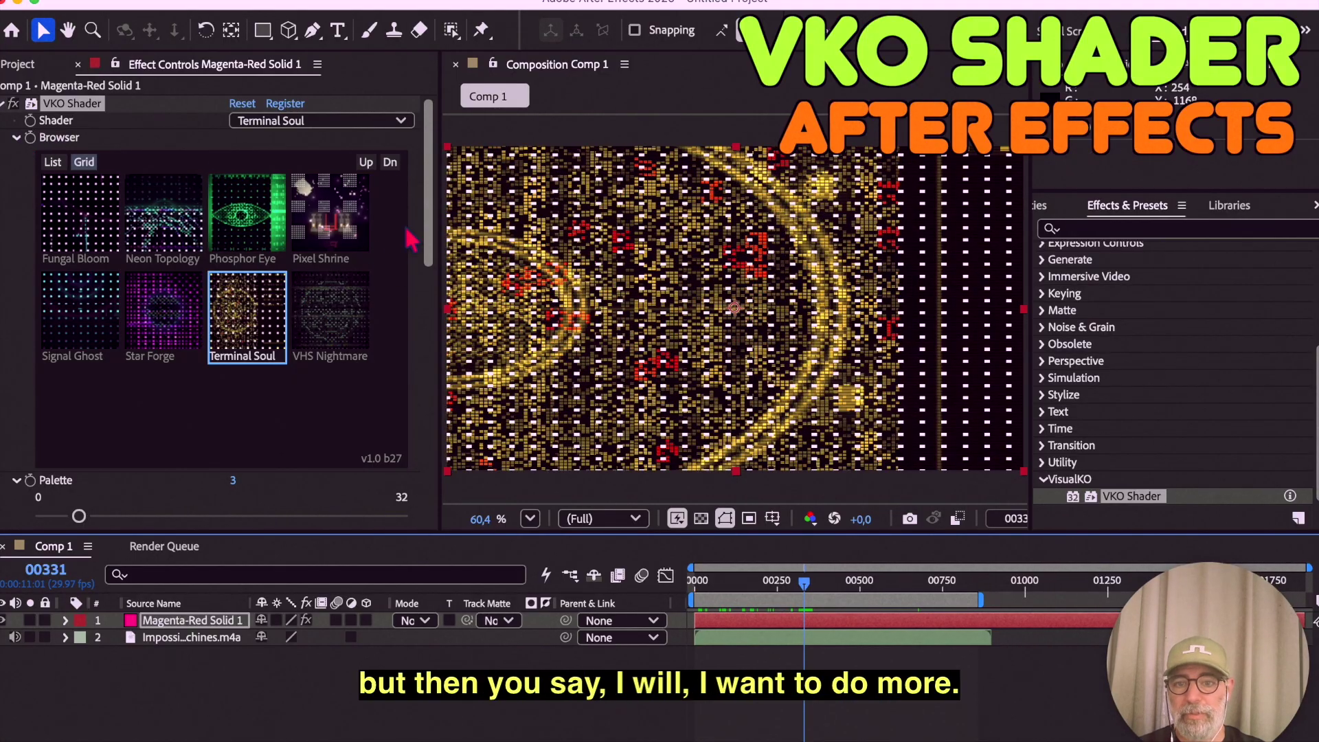
# Step: Examine the custom shaders at the end of the shader browser and view Terminal Soul at frame 168
pyautogui.click(391, 167)
pyautogui.click(365, 167)
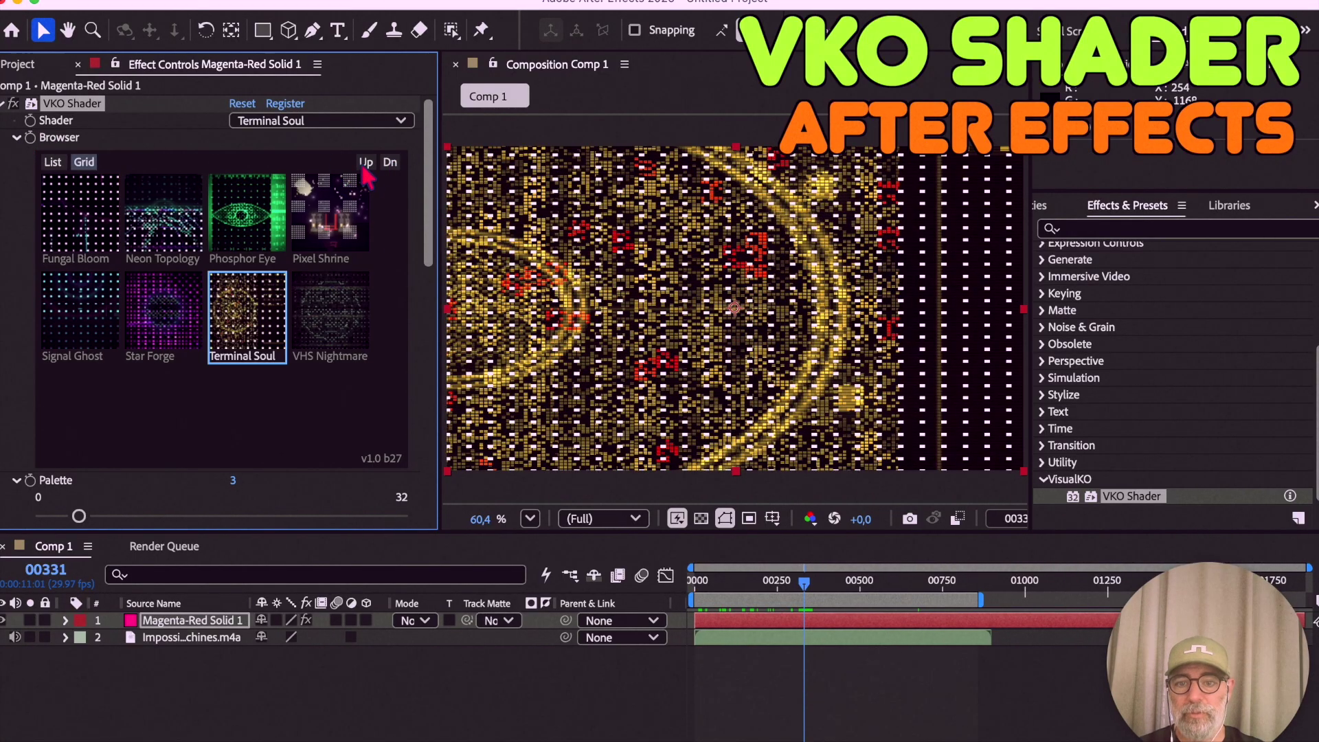
pyautogui.click(393, 169)
pyautogui.click(393, 170)
pyautogui.click(393, 170)
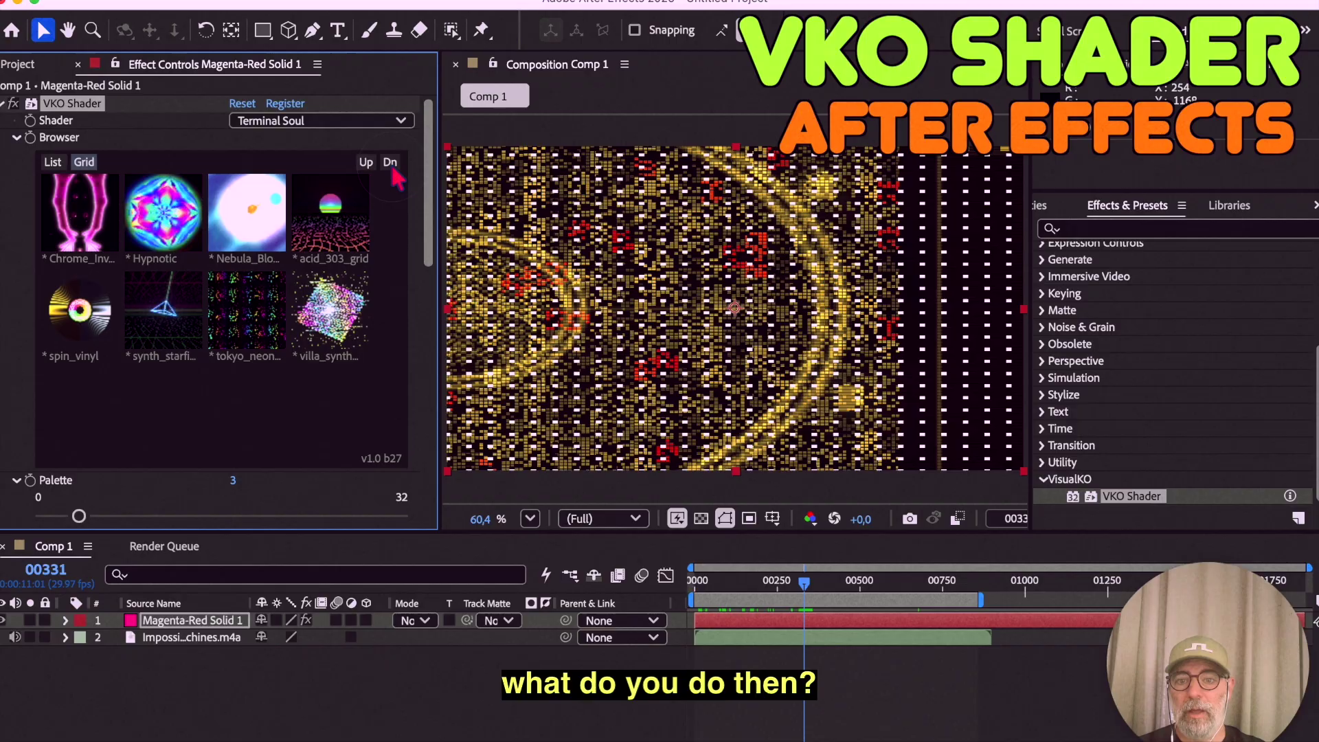
pyautogui.scroll(-1, 433, 234)
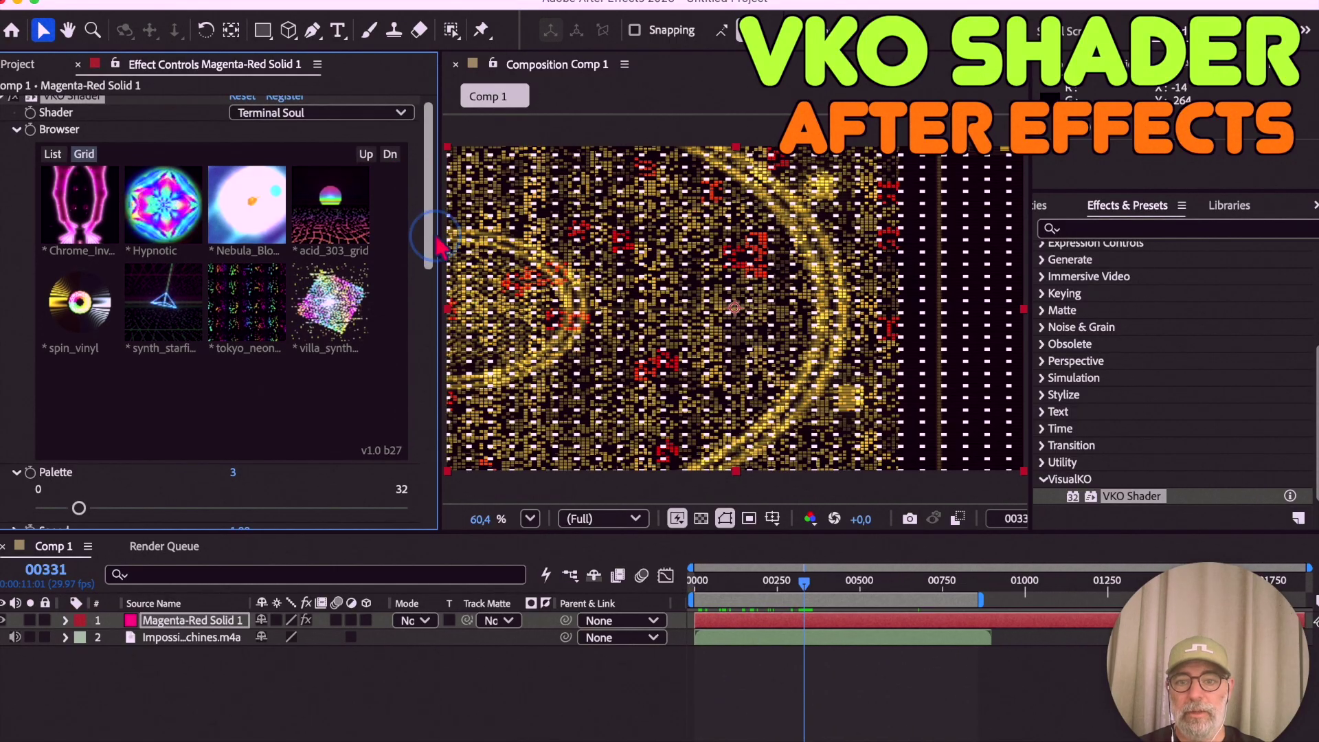
pyautogui.click(749, 600)
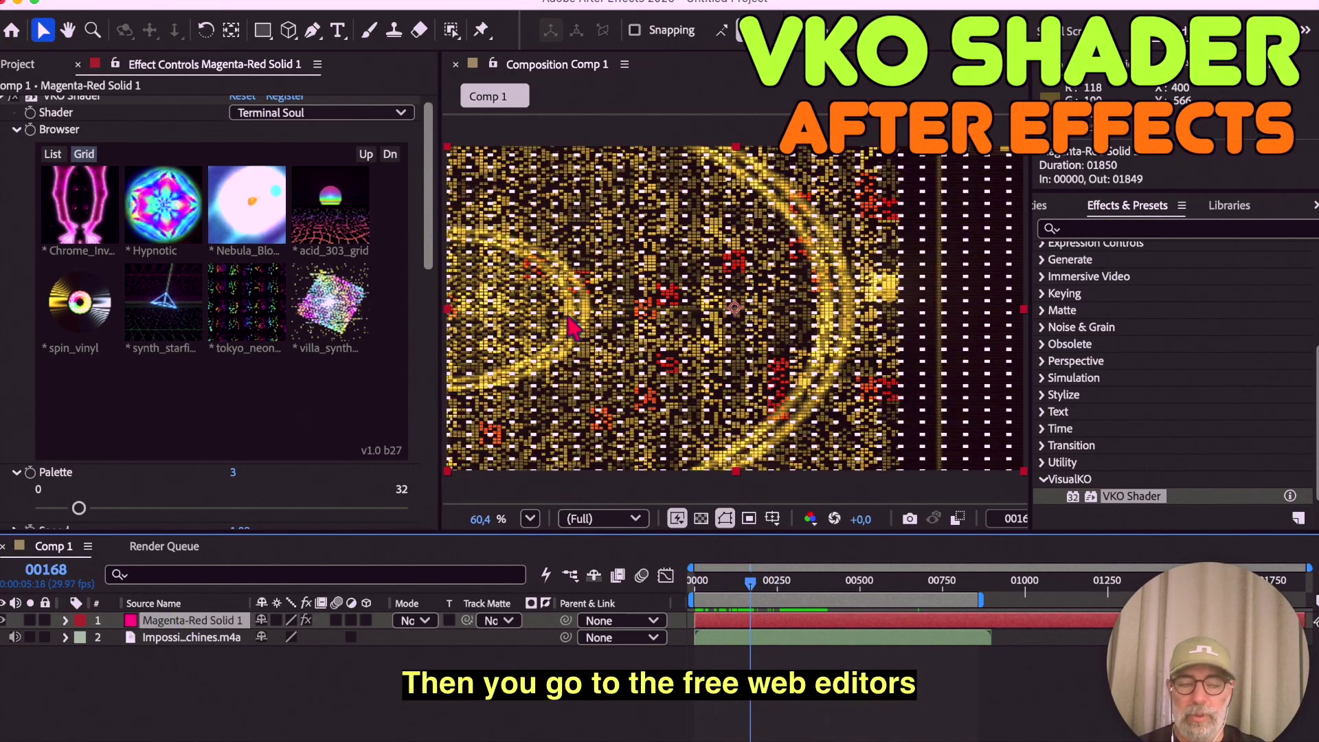
# Step: Switch to the VKO1 Graph Editor in Chrome and move the Nebula Blob Bloom node to x=15, y=227
pyautogui.press('super+Tab')
pyautogui.press('super+Tab')
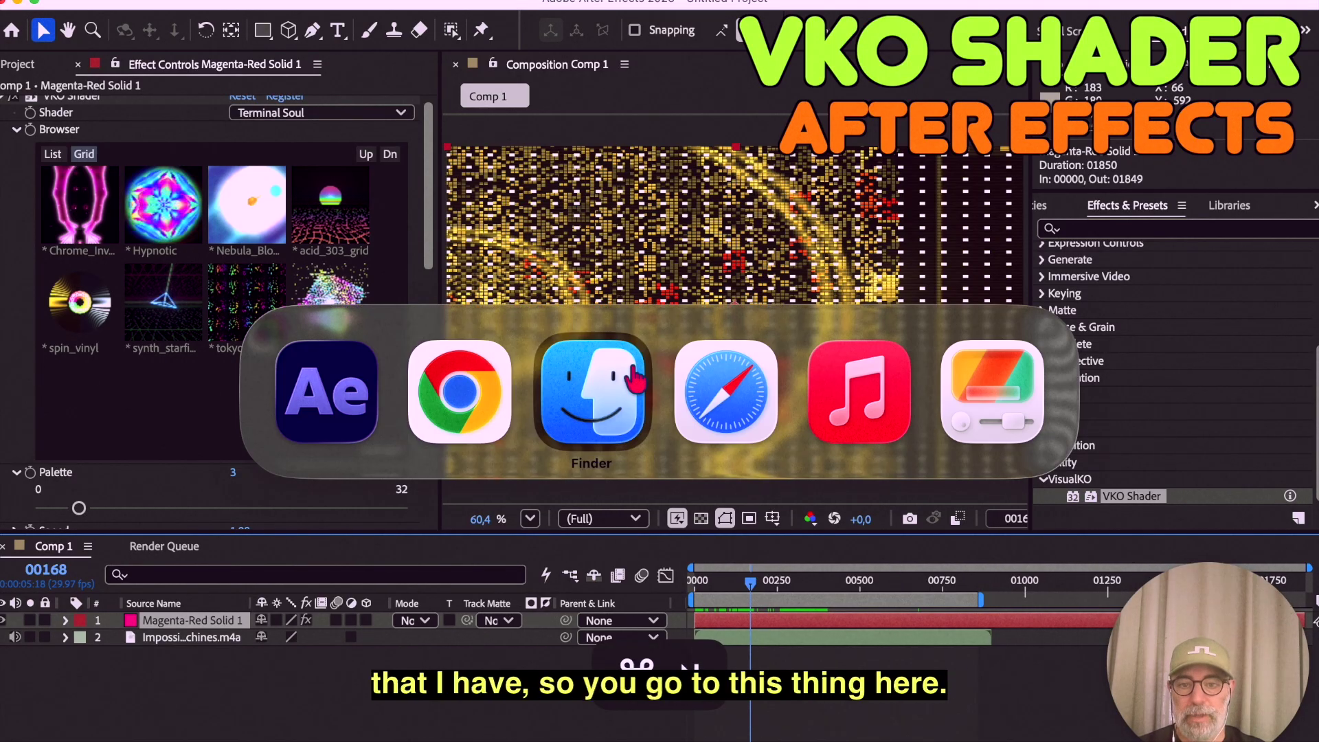
pyautogui.click(489, 402)
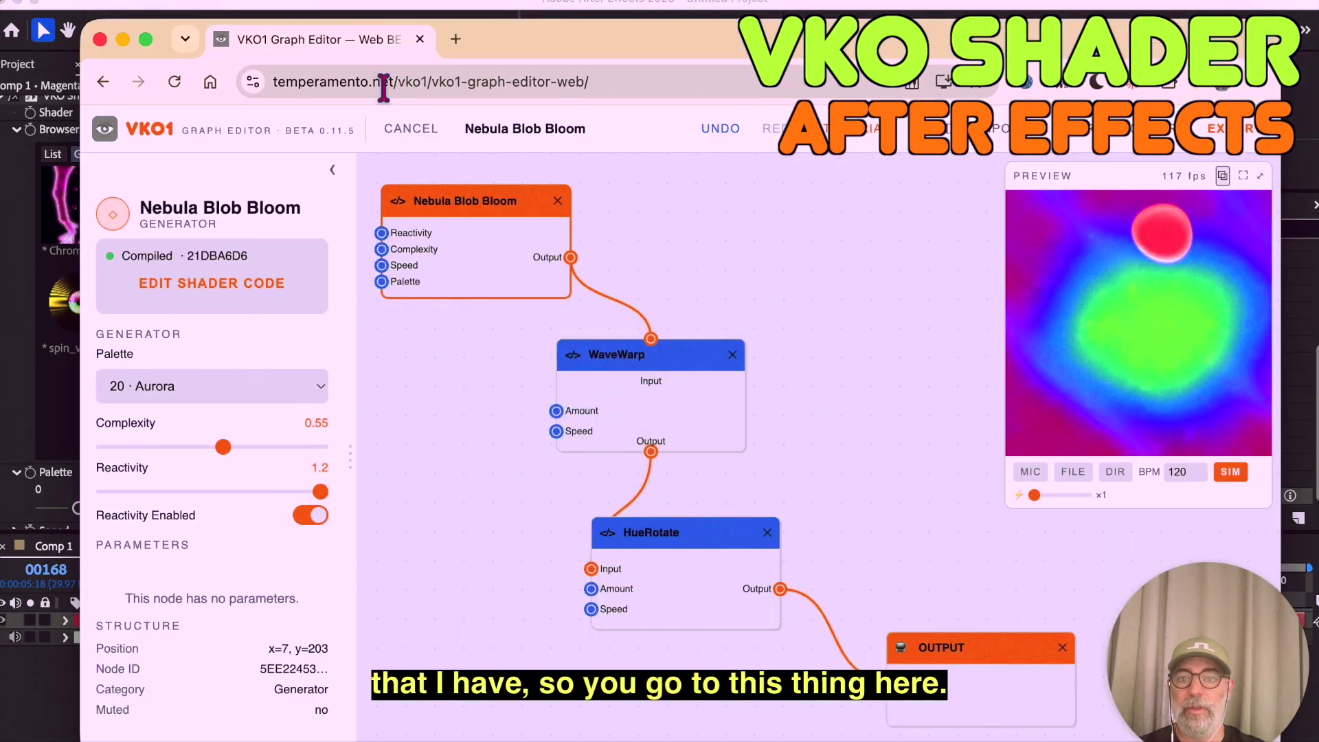
pyautogui.click(385, 82)
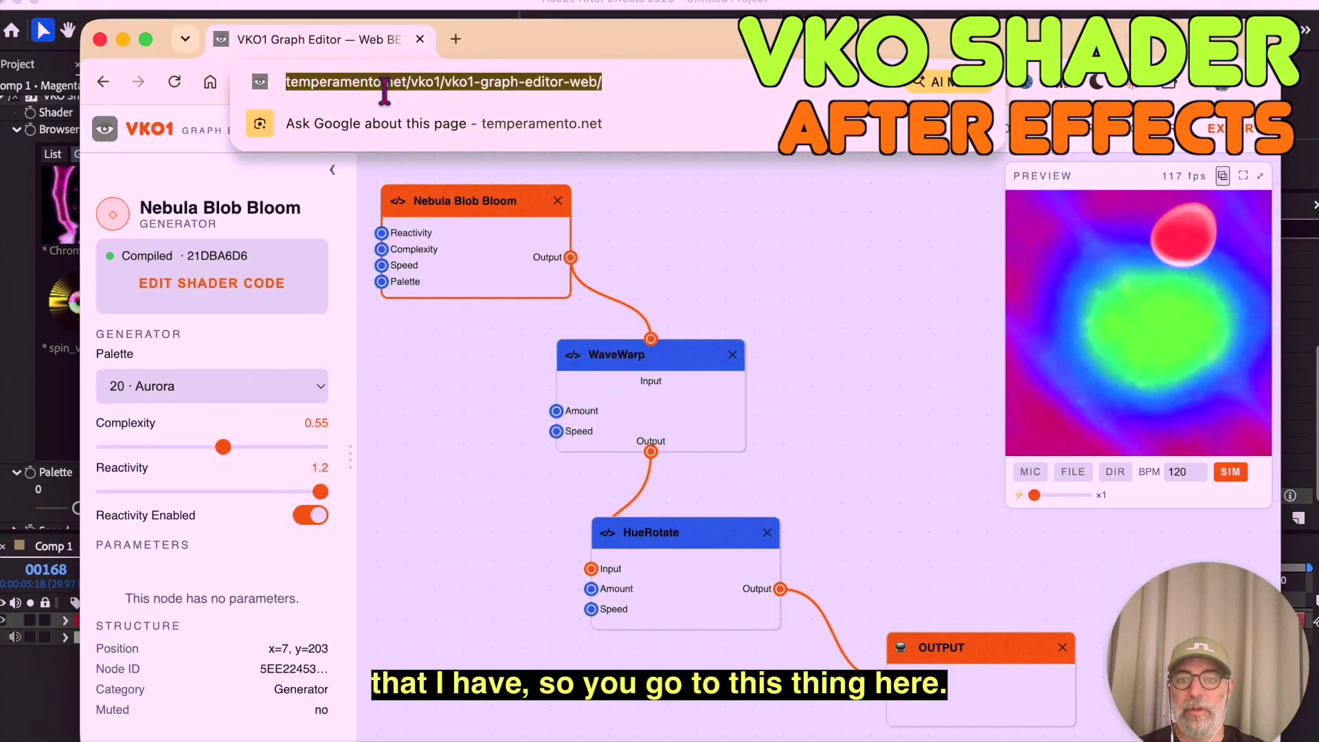
pyautogui.click(700, 240)
pyautogui.moveTo(453, 204)
pyautogui.mouseDown()
pyautogui.moveTo(479, 221)
pyautogui.moveTo(458, 221)
pyautogui.mouseUp()
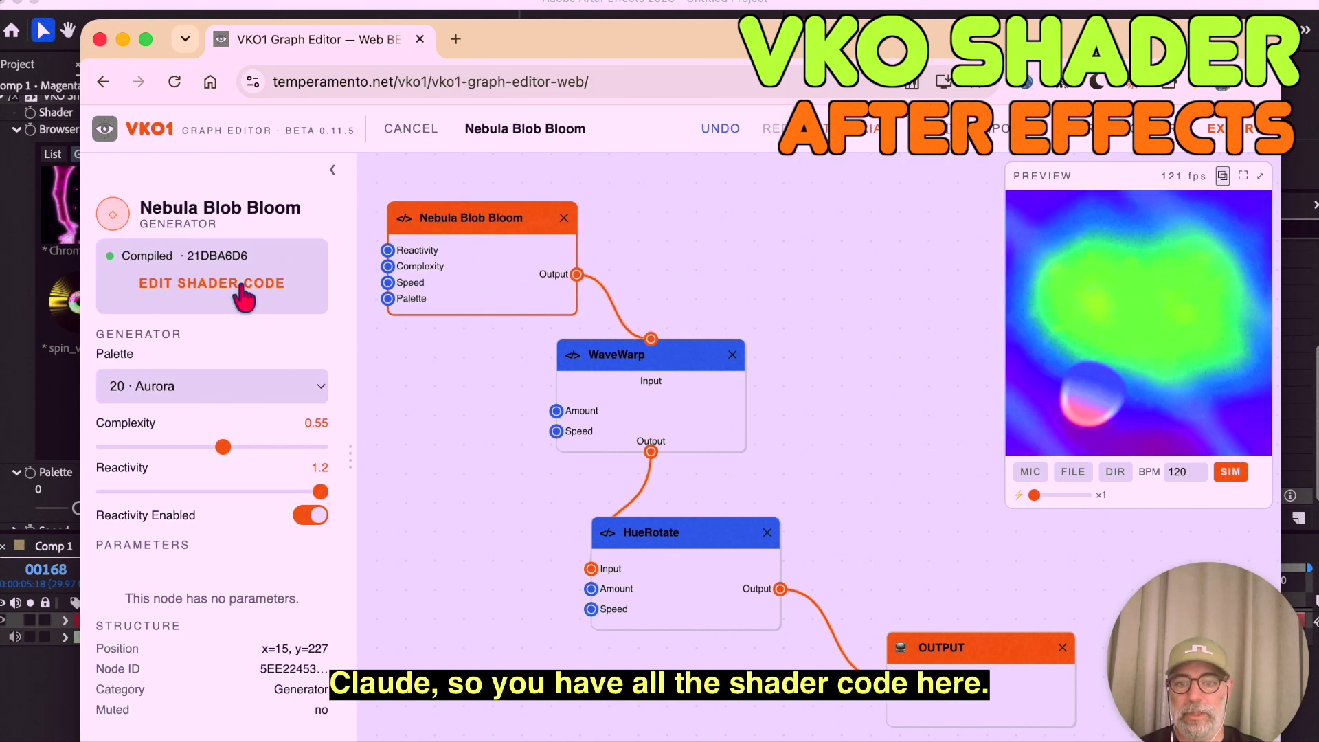
# Step: Open the shader code of the Nebula Blob Bloom generator and read through it
pyautogui.click(268, 300)
pyautogui.scroll(-15, 536, 412)
pyautogui.scroll(8, 591, 457)
pyautogui.scroll(10, 481, 344)
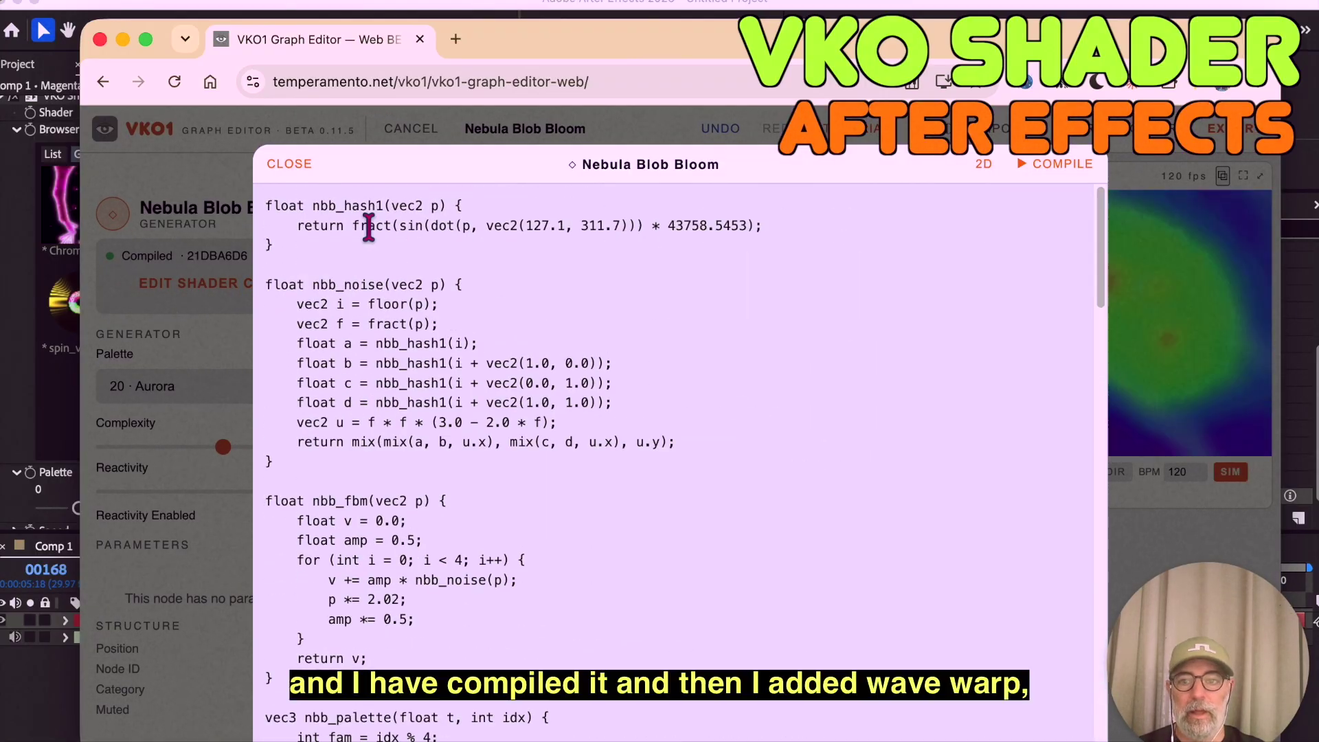
# Step: Close the Nebula Blob Bloom shader code and return to the node graph
pyautogui.click(290, 163)
pyautogui.moveTo(616, 382); pyautogui.dragTo(629, 391)
pyautogui.moveTo(247, 313)
pyautogui.mouseDown()
pyautogui.moveTo(168, 303)
pyautogui.moveTo(257, 302)
pyautogui.mouseUp()
pyautogui.click(719, 268)
pyautogui.moveTo(720, 268); pyautogui.dragTo(652, 270)
# Step: Add a Vortex modifier node between HueRotate and OUTPUT and place it at x=682, y=544
pyautogui.rightClick(606, 231)
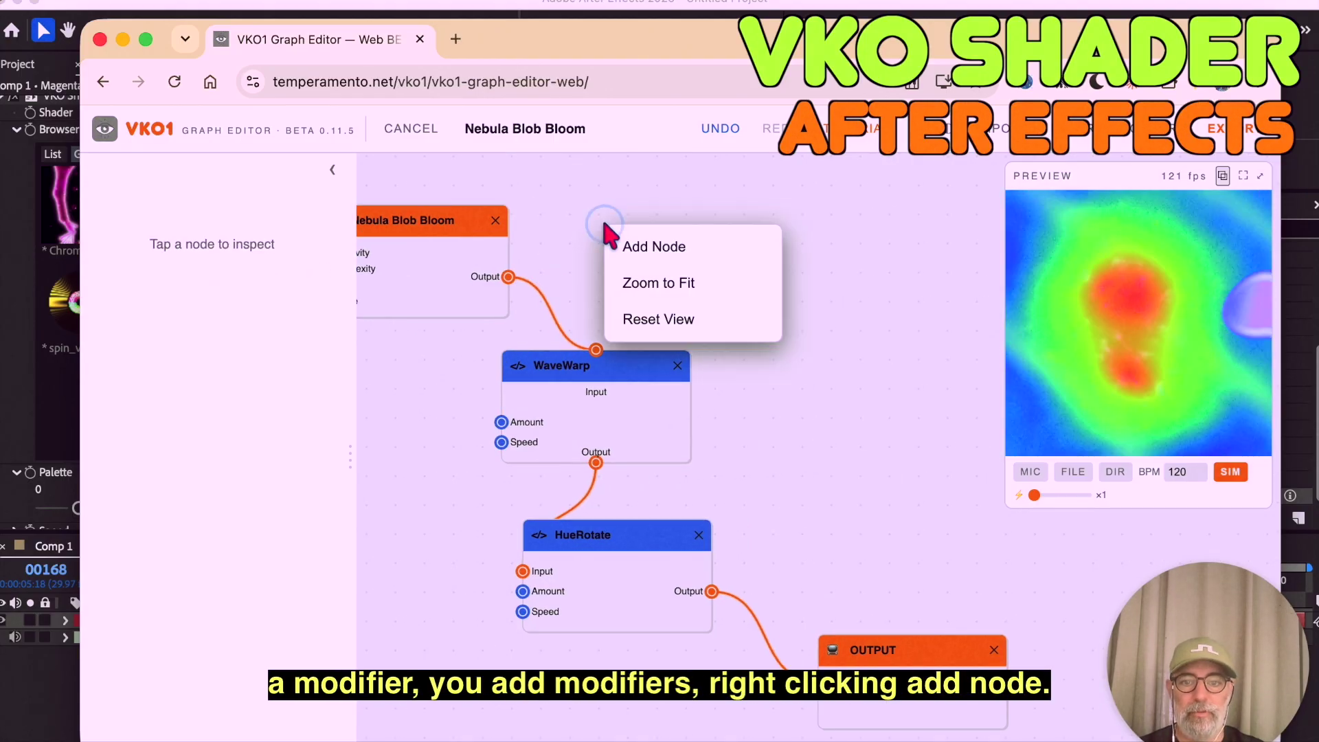
pyautogui.click(670, 254)
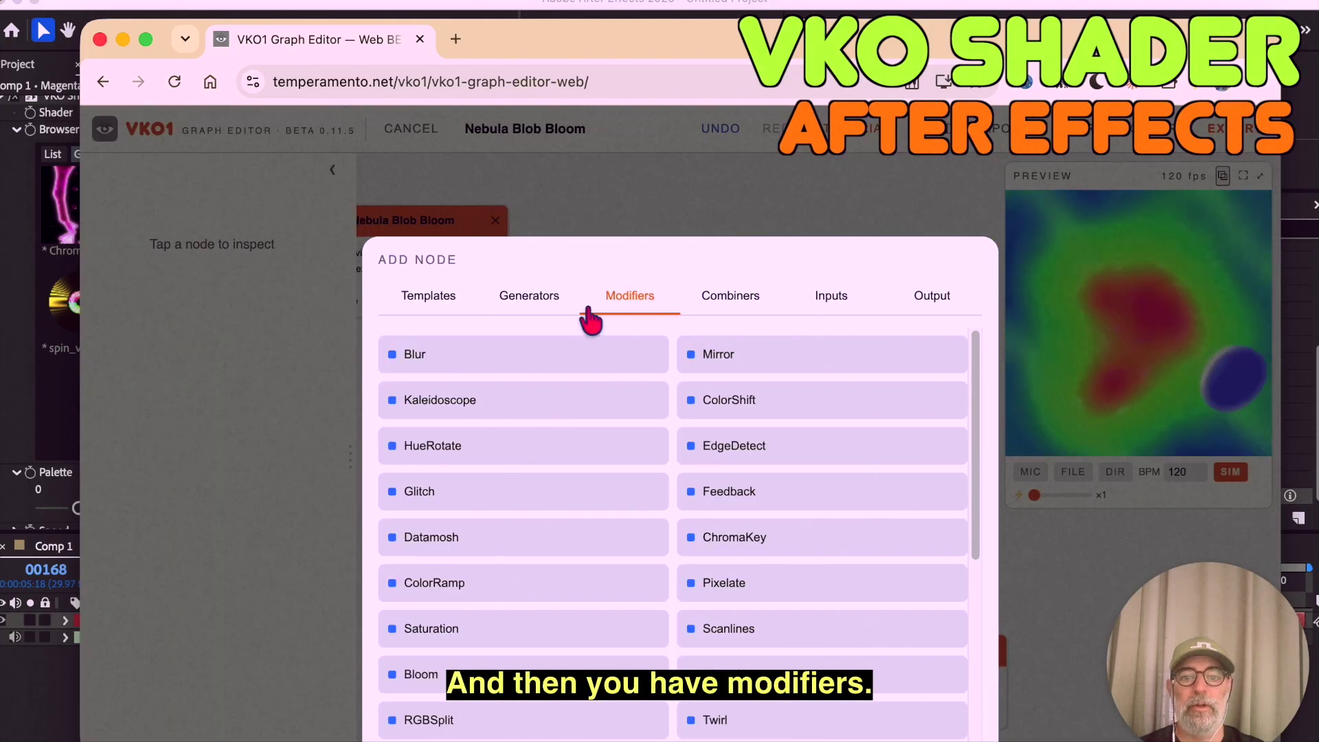
pyautogui.click(529, 295)
pyautogui.click(650, 302)
pyautogui.scroll(-5, 945, 611)
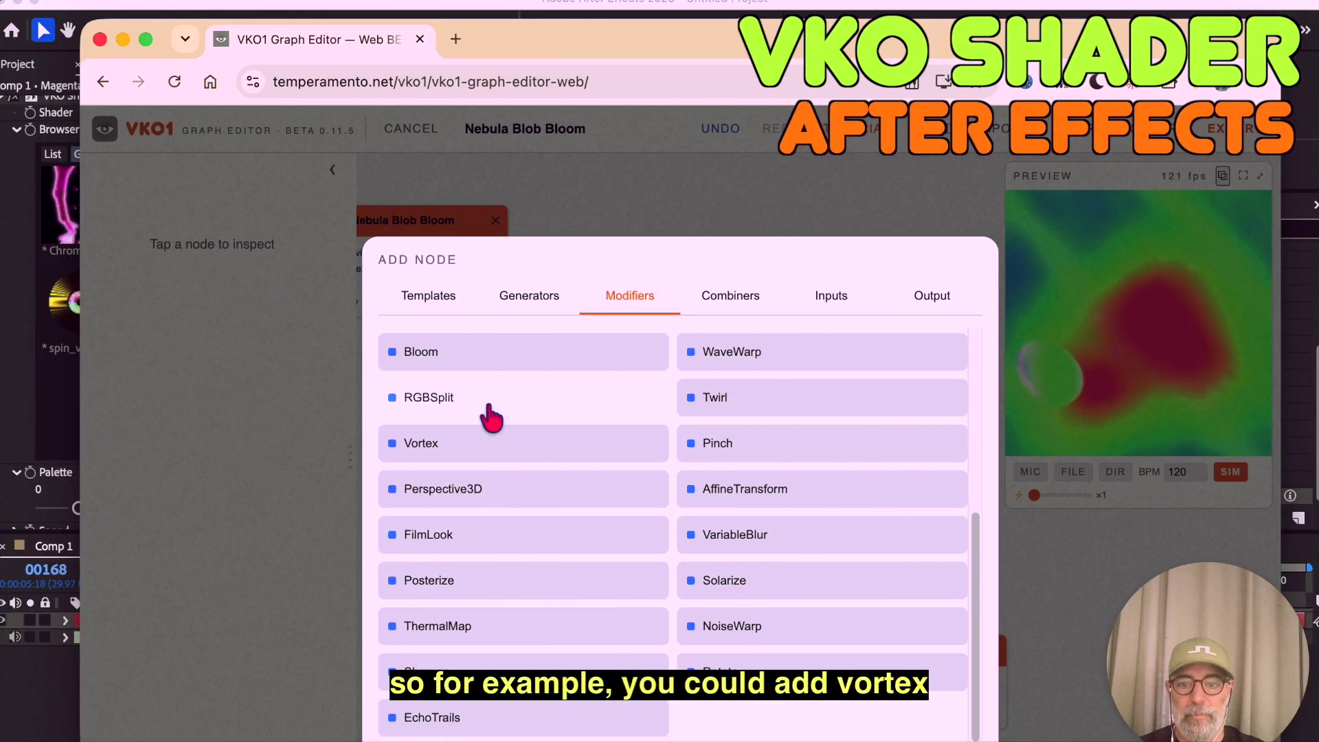
pyautogui.click(447, 450)
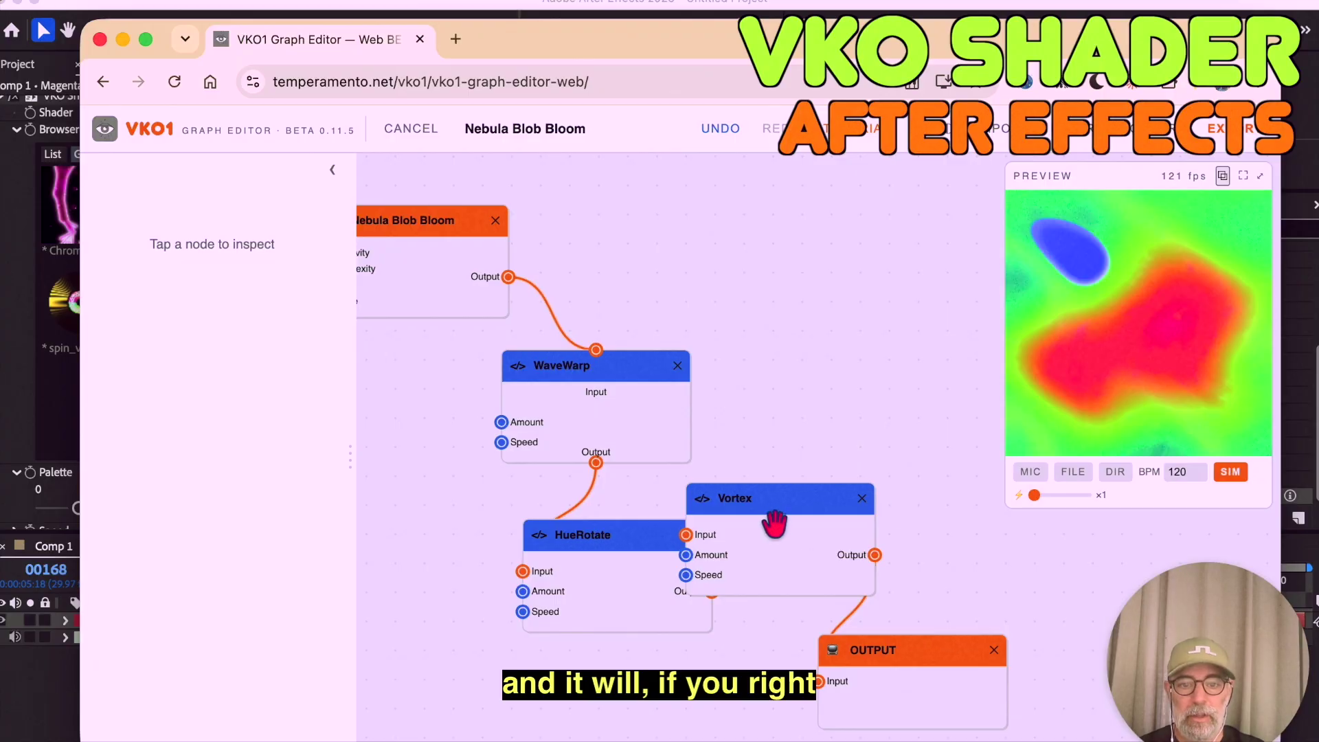
pyautogui.moveTo(775, 522); pyautogui.dragTo(877, 463)
# Step: Mute and unmute the Vortex node twice to compare its effect in the preview
pyautogui.rightClick(876, 461)
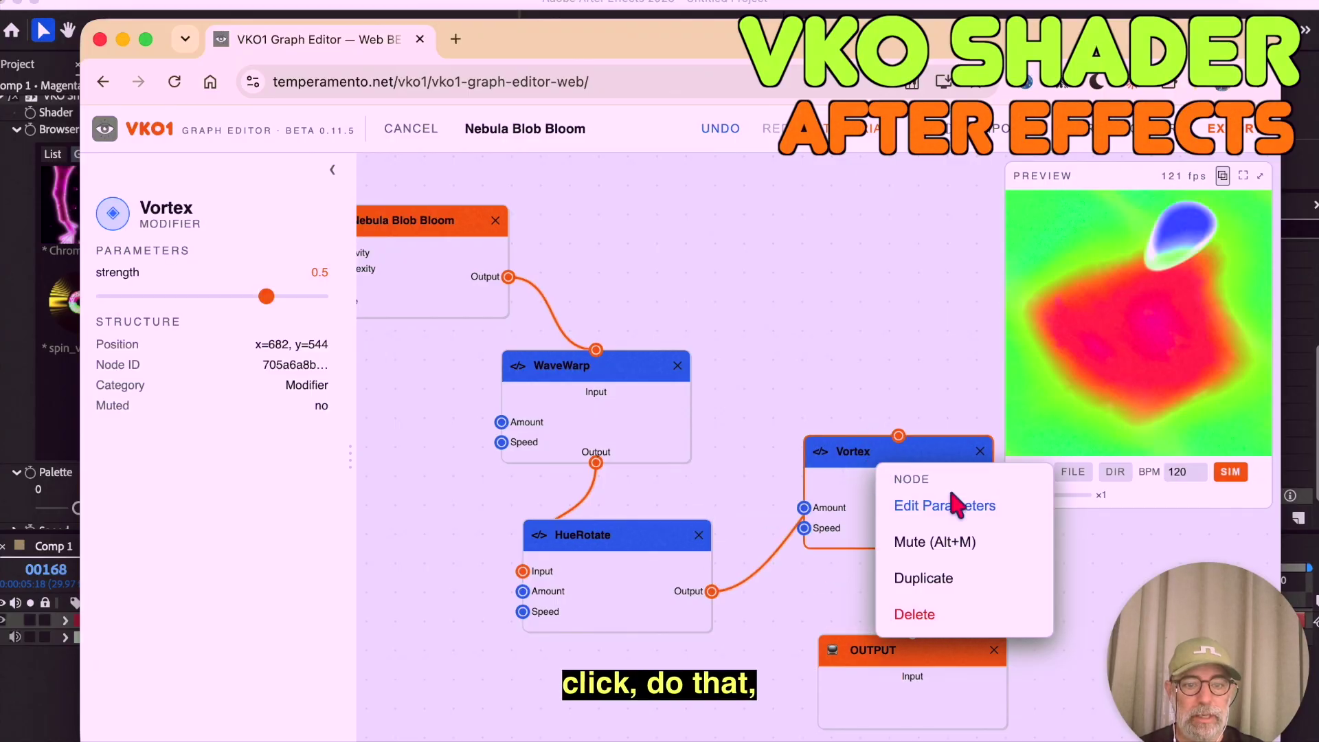
pyautogui.click(936, 550)
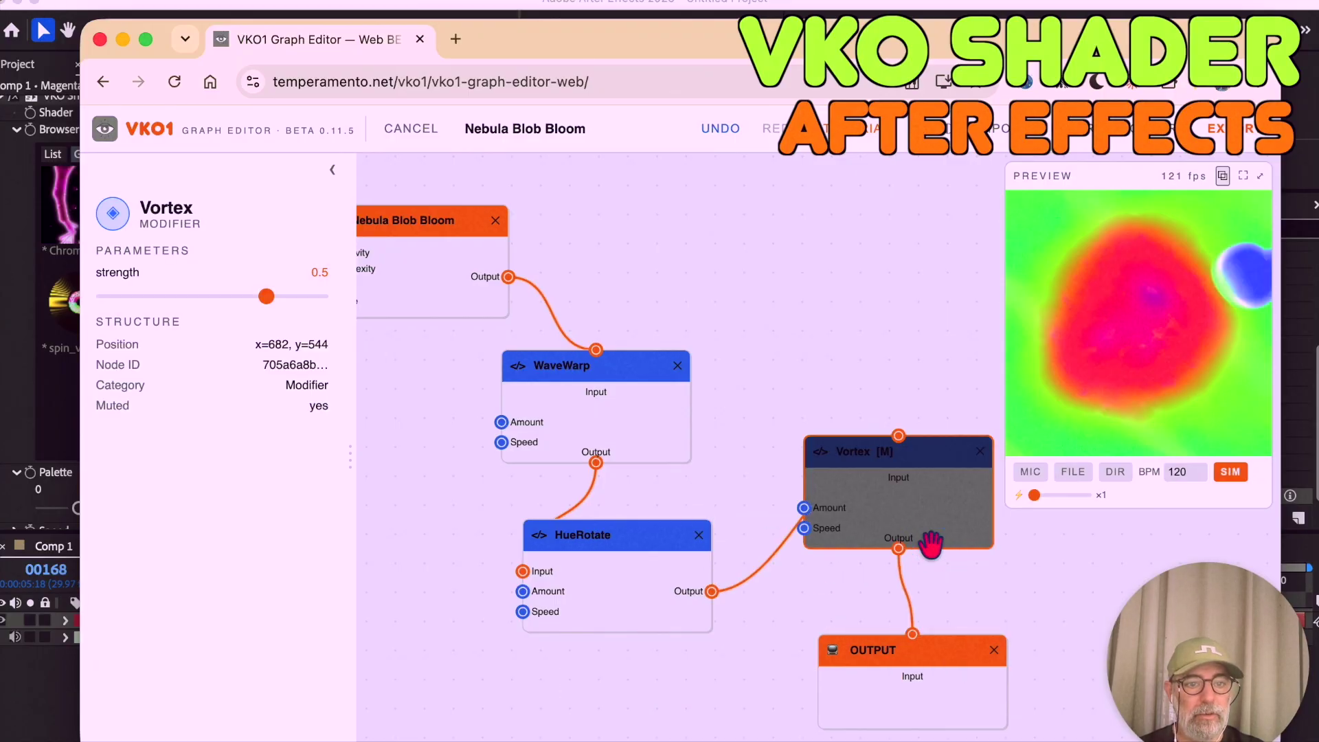
pyautogui.rightClick(875, 484)
pyautogui.click(939, 560)
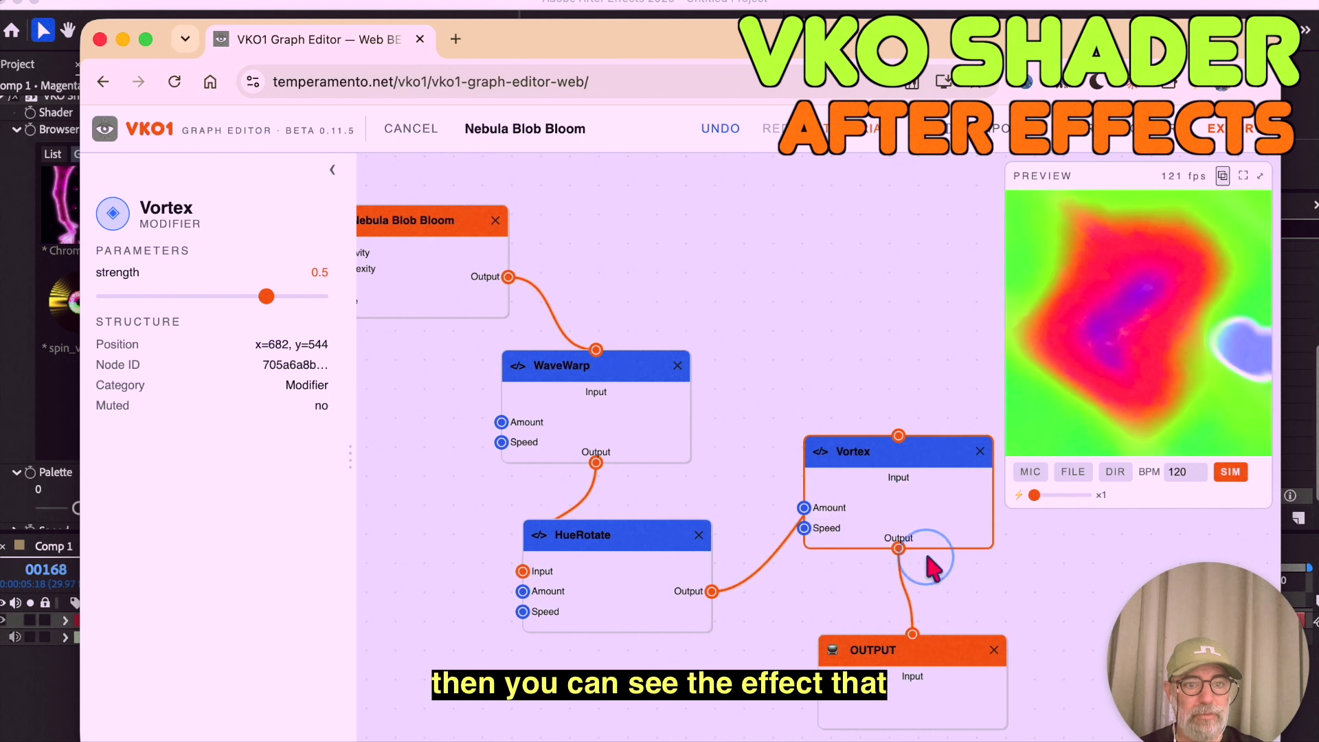
pyautogui.rightClick(854, 460)
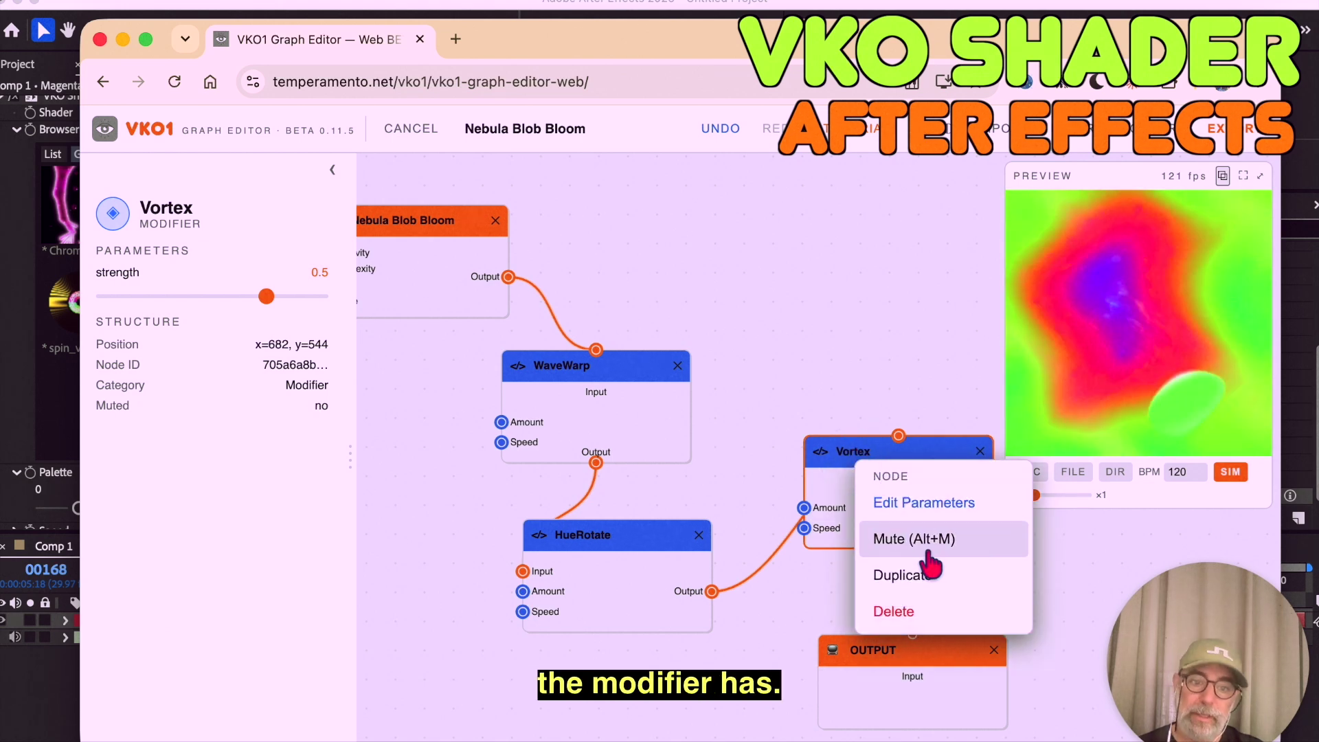
pyautogui.click(930, 552)
pyautogui.rightClick(891, 484)
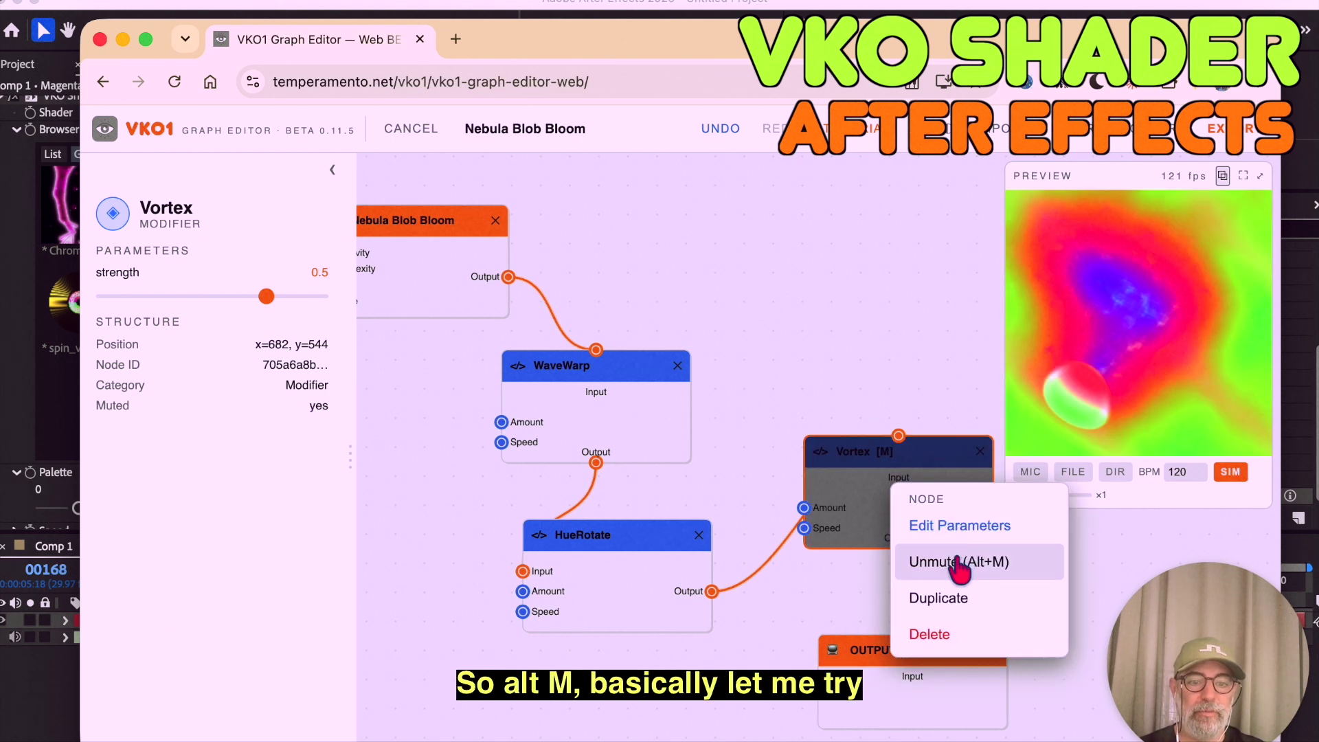
pyautogui.click(957, 562)
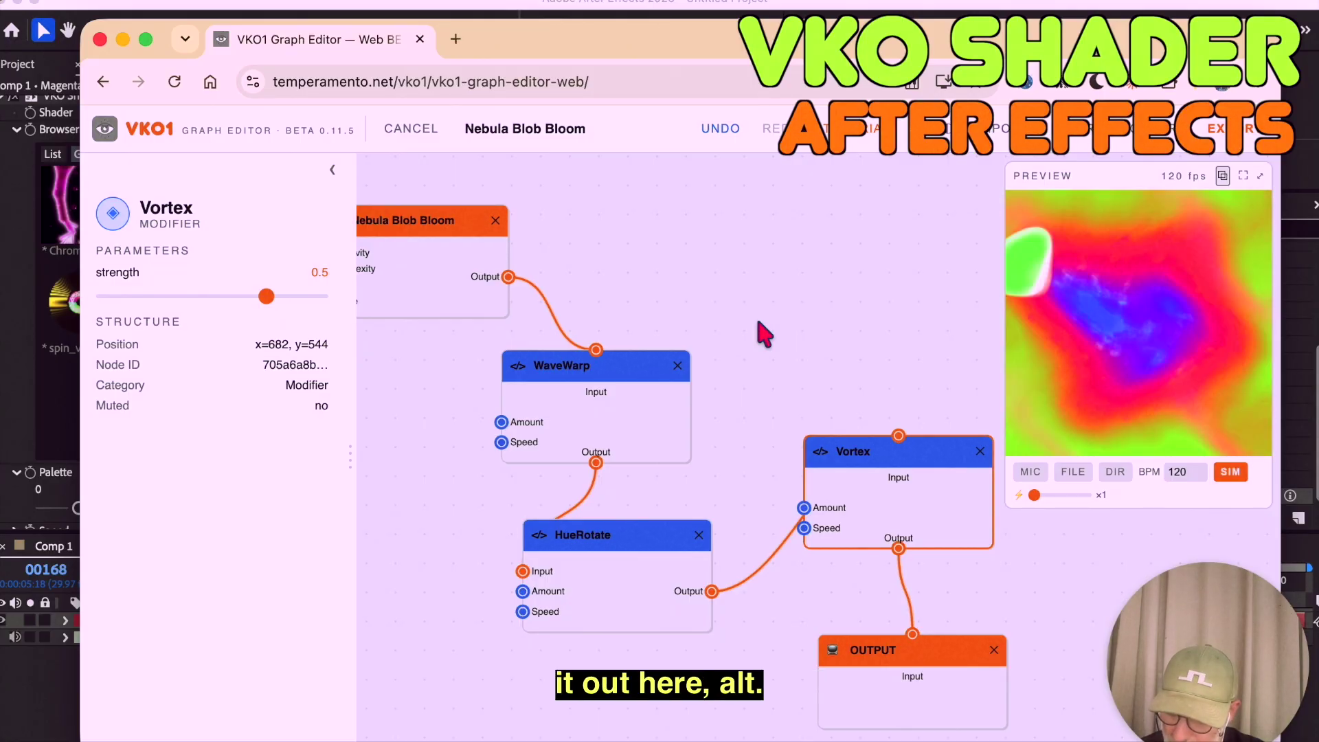
pyautogui.hotkey('alt', 'm')
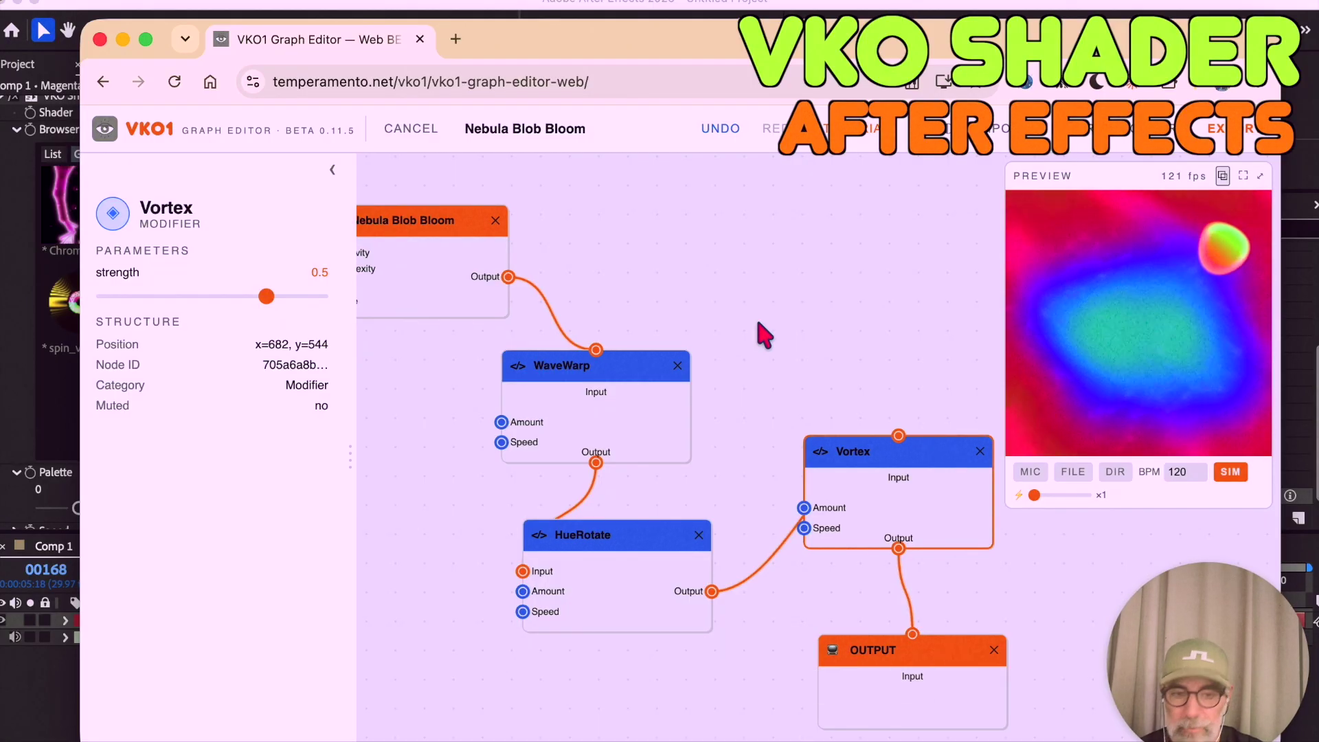
pyautogui.hotkey('ctrl', 'm')
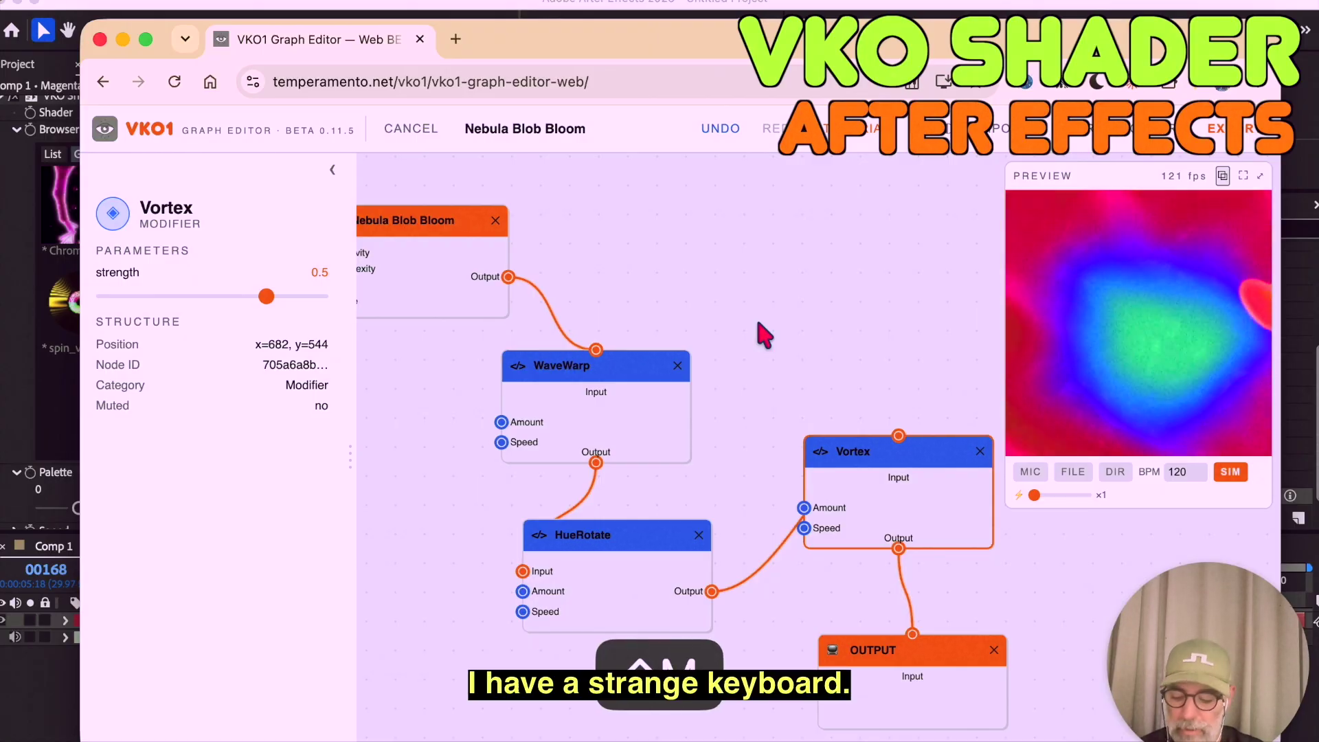
pyautogui.press('super+m')
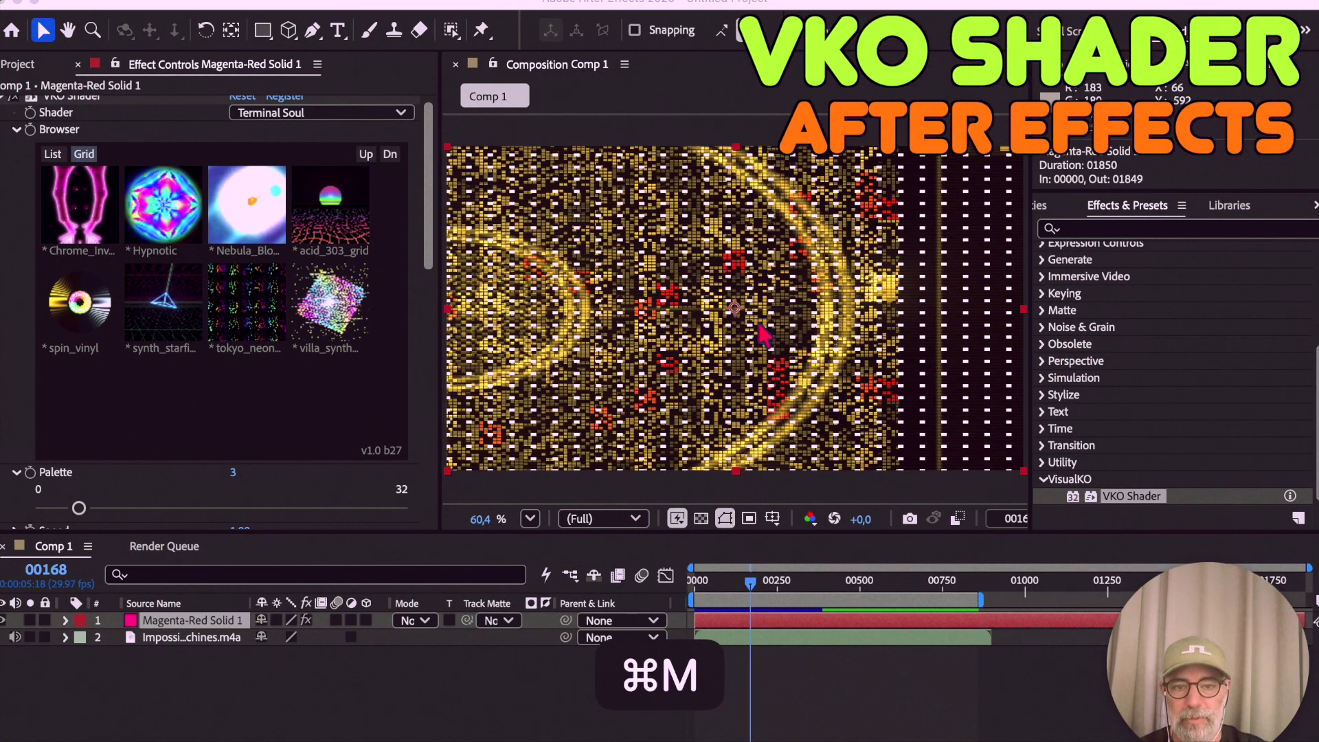
pyautogui.press('super+Tab')
pyautogui.press('super+Tab')
pyautogui.click(350, 392)
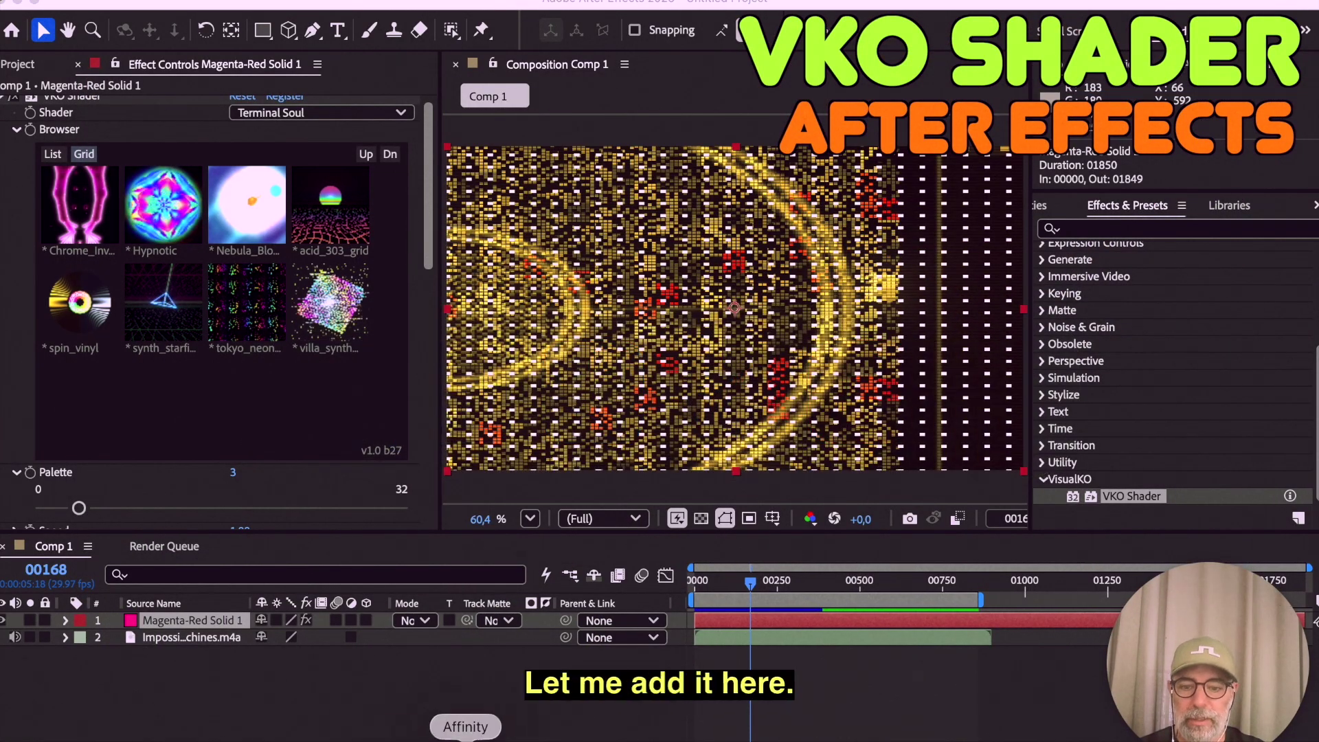
pyautogui.click(345, 738)
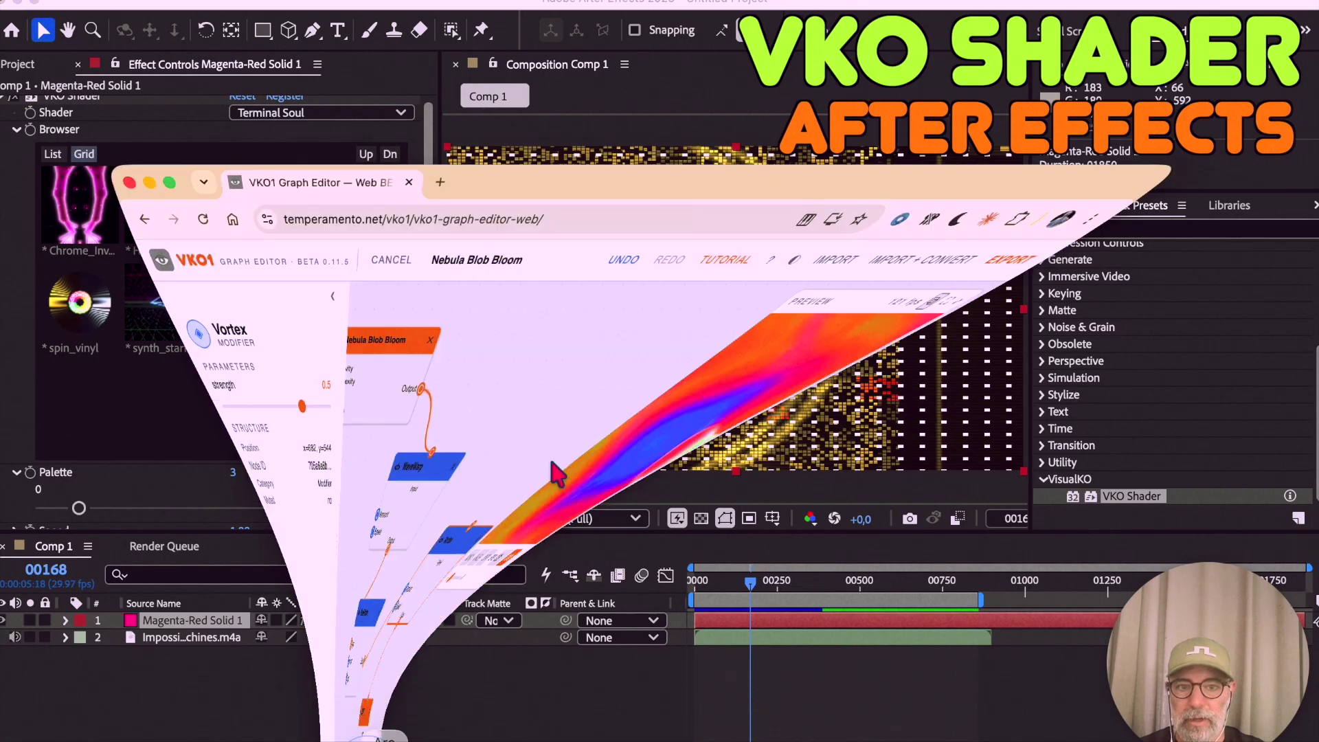
# Step: Move the Vortex node to x=654, y=564 and set its strength to 0.59
pyautogui.moveTo(891, 462); pyautogui.dragTo(850, 469)
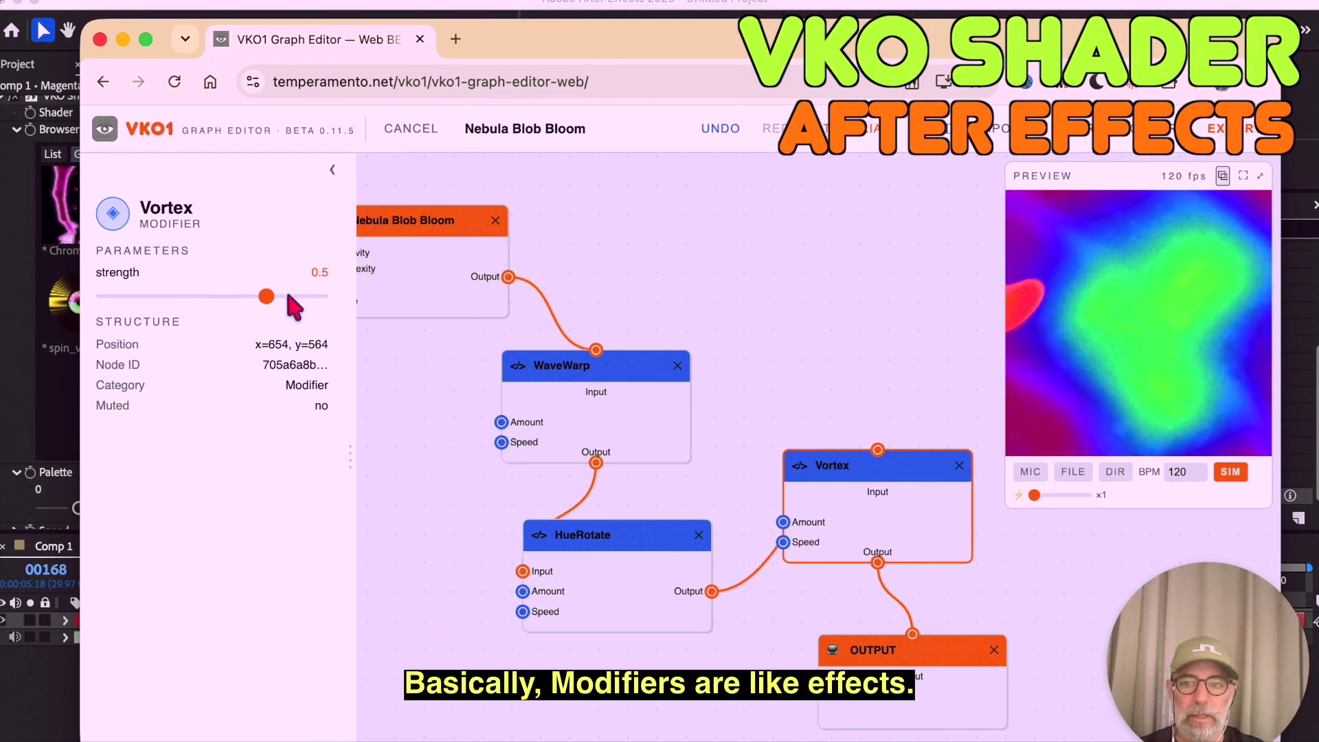
pyautogui.moveTo(273, 308)
pyautogui.mouseDown()
pyautogui.moveTo(110, 309)
pyautogui.moveTo(333, 313)
pyautogui.moveTo(232, 315)
pyautogui.moveTo(278, 315)
pyautogui.mouseUp()
# Step: Inspect the Nebula Blob Bloom and WaveWarp nodes and set the HueRotate amount to 0.4
pyautogui.moveTo(679, 223); pyautogui.dragTo(714, 265)
pyautogui.click(390, 219)
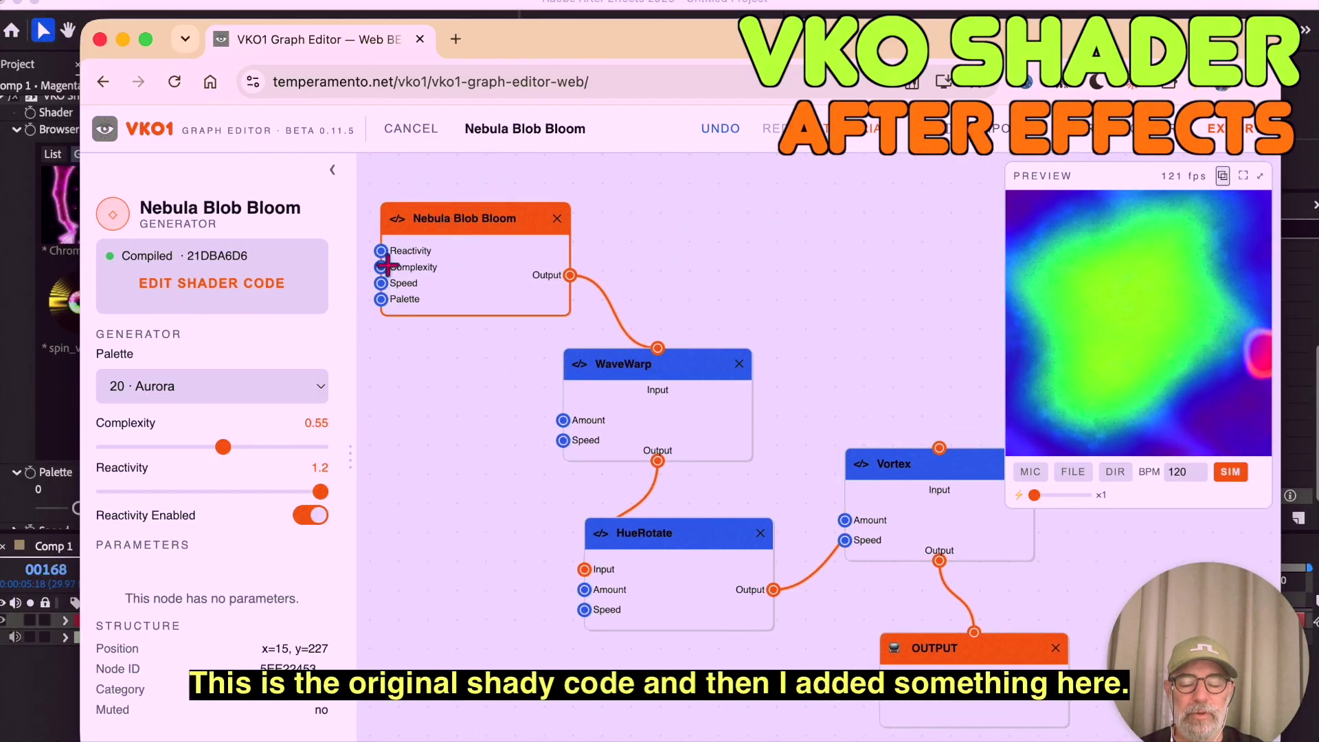
pyautogui.click(646, 366)
pyautogui.click(684, 556)
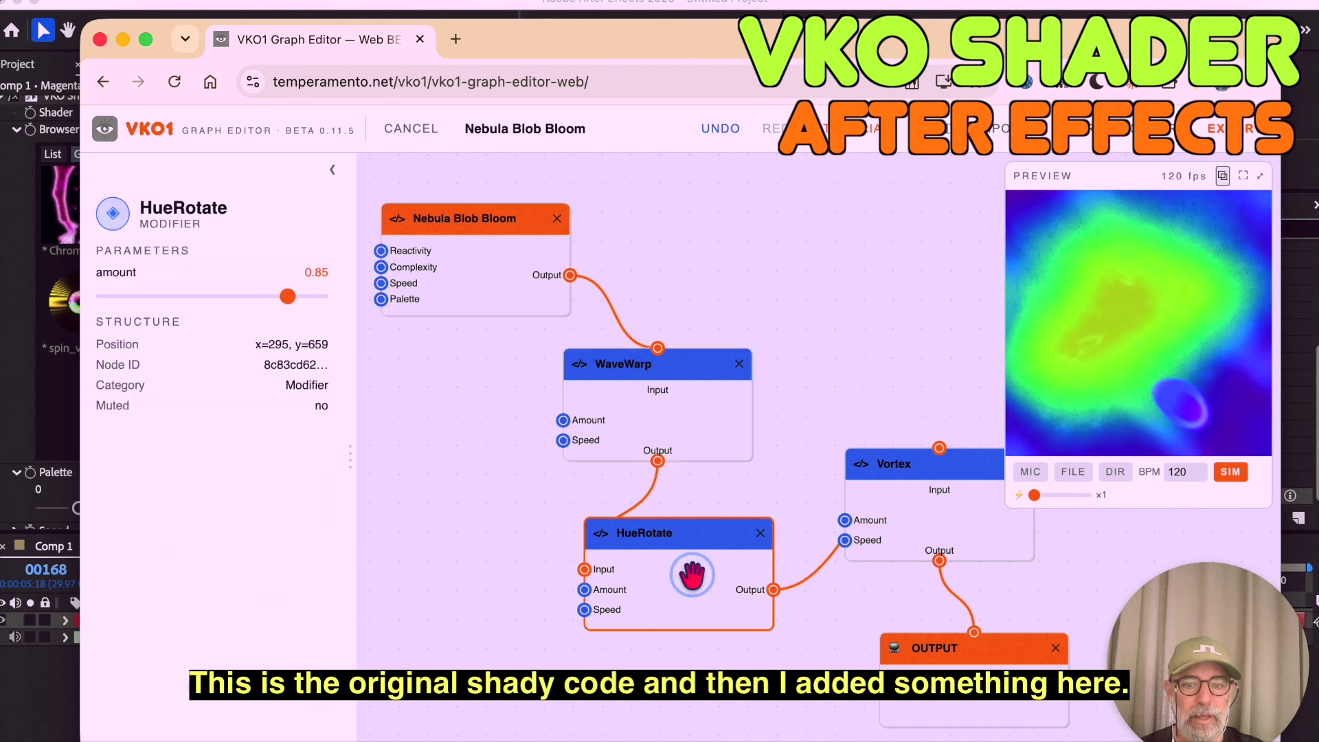
pyautogui.moveTo(297, 298); pyautogui.dragTo(190, 311)
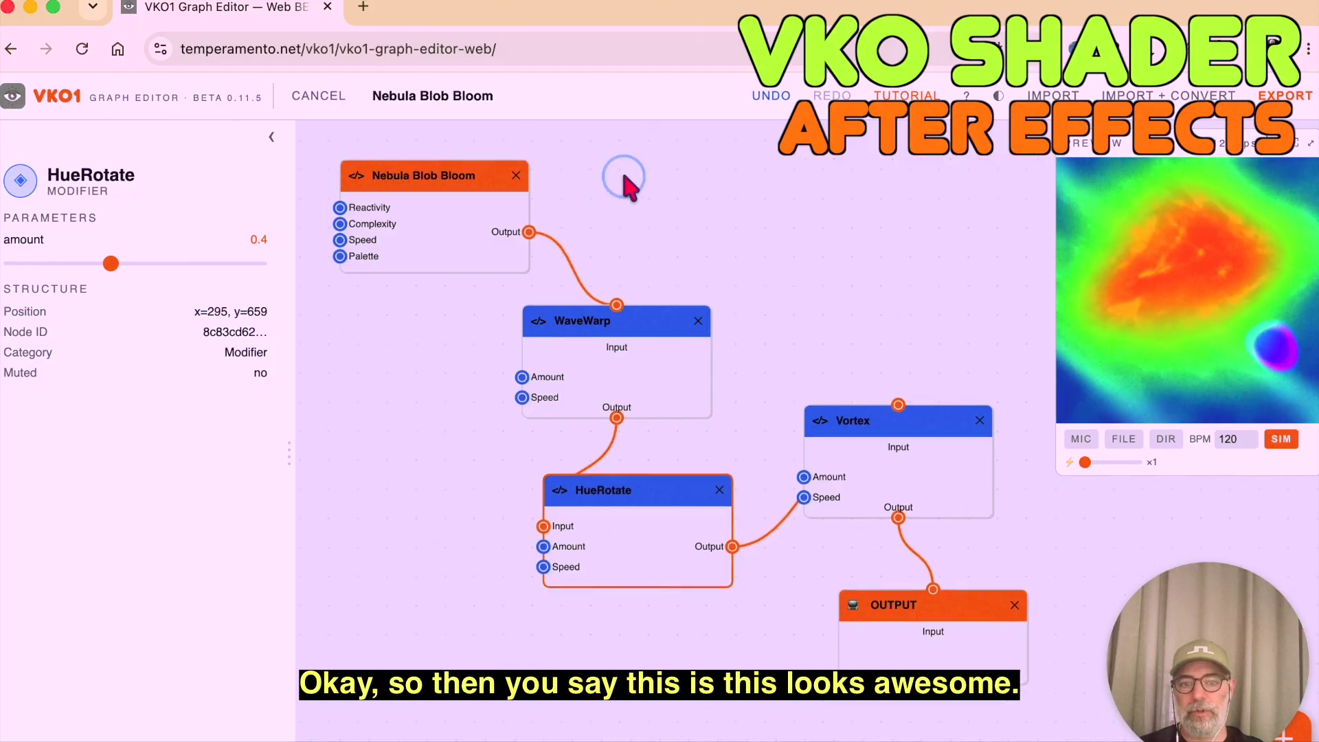
pyautogui.click(584, 347)
pyautogui.click(859, 295)
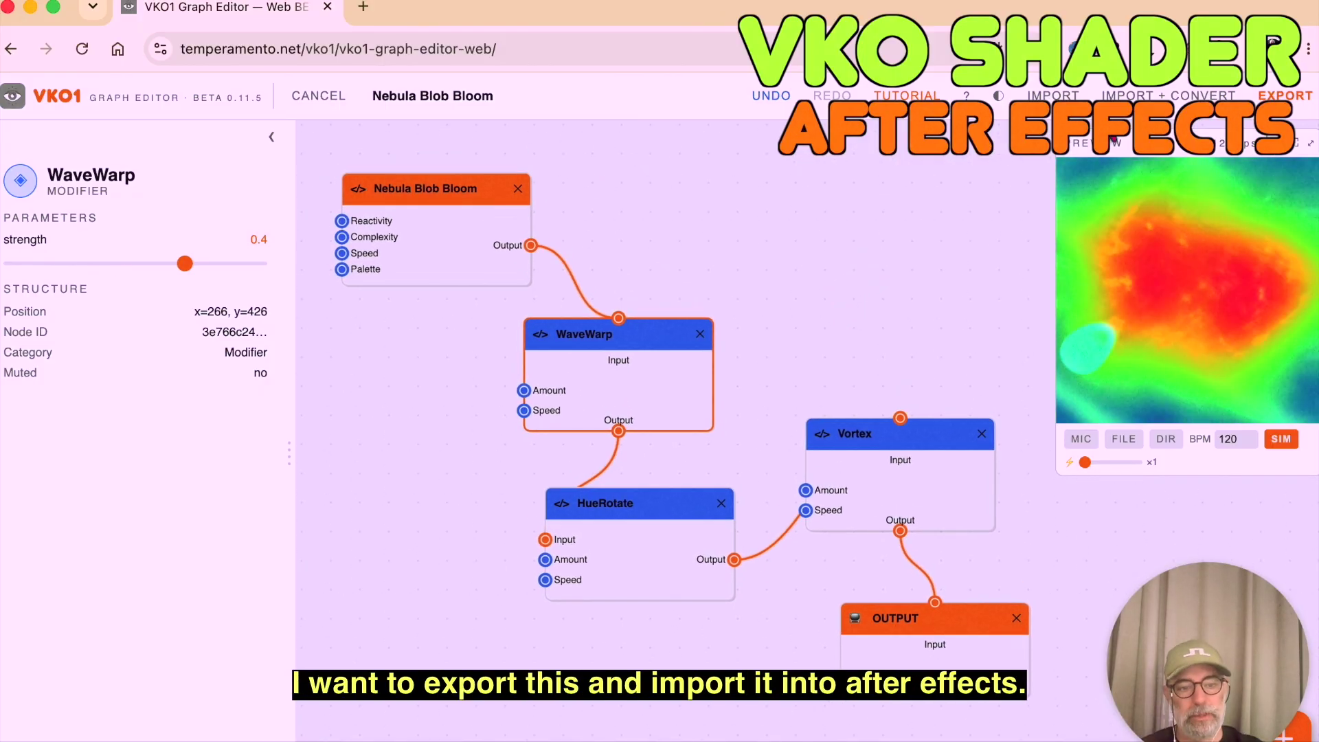
# Step: Export the graph for After Effects, save it as Nebula_Blob_Bloom in the Downloads folder, and show the file in Finder
pyautogui.click(1276, 96)
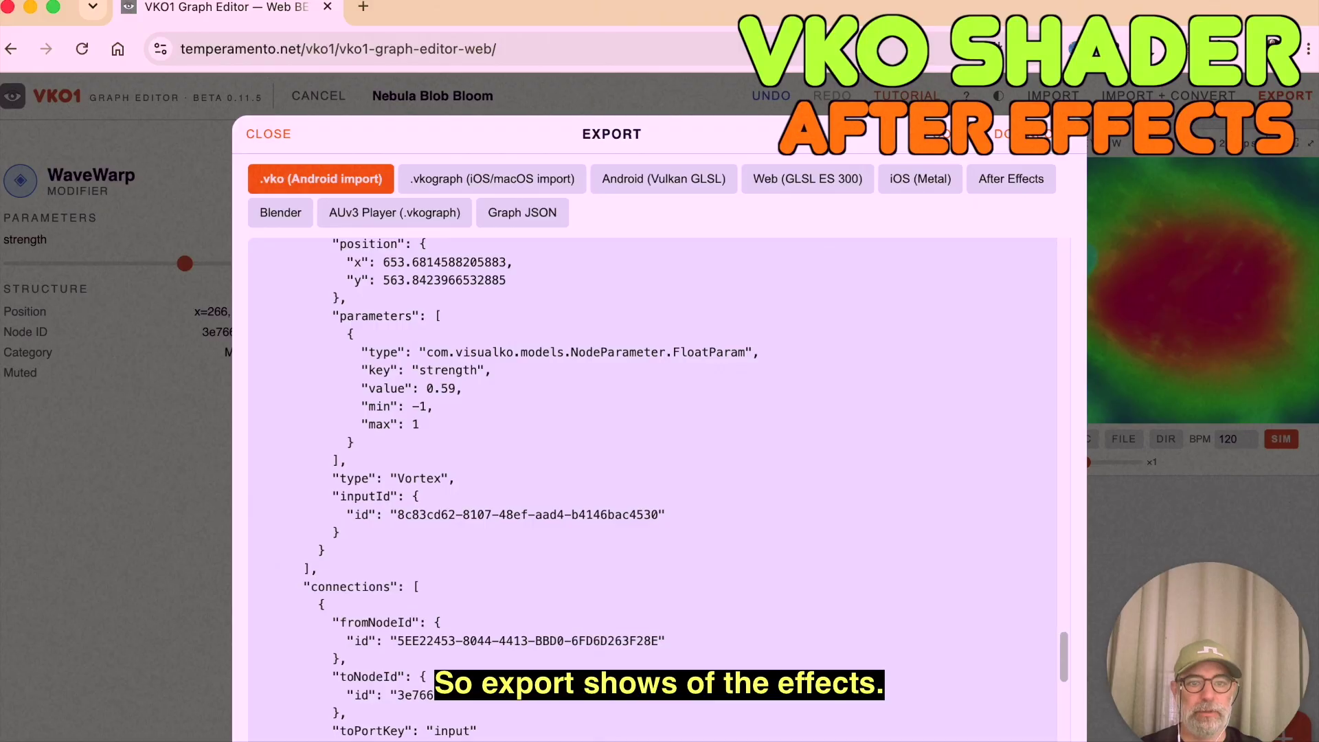
pyautogui.click(993, 180)
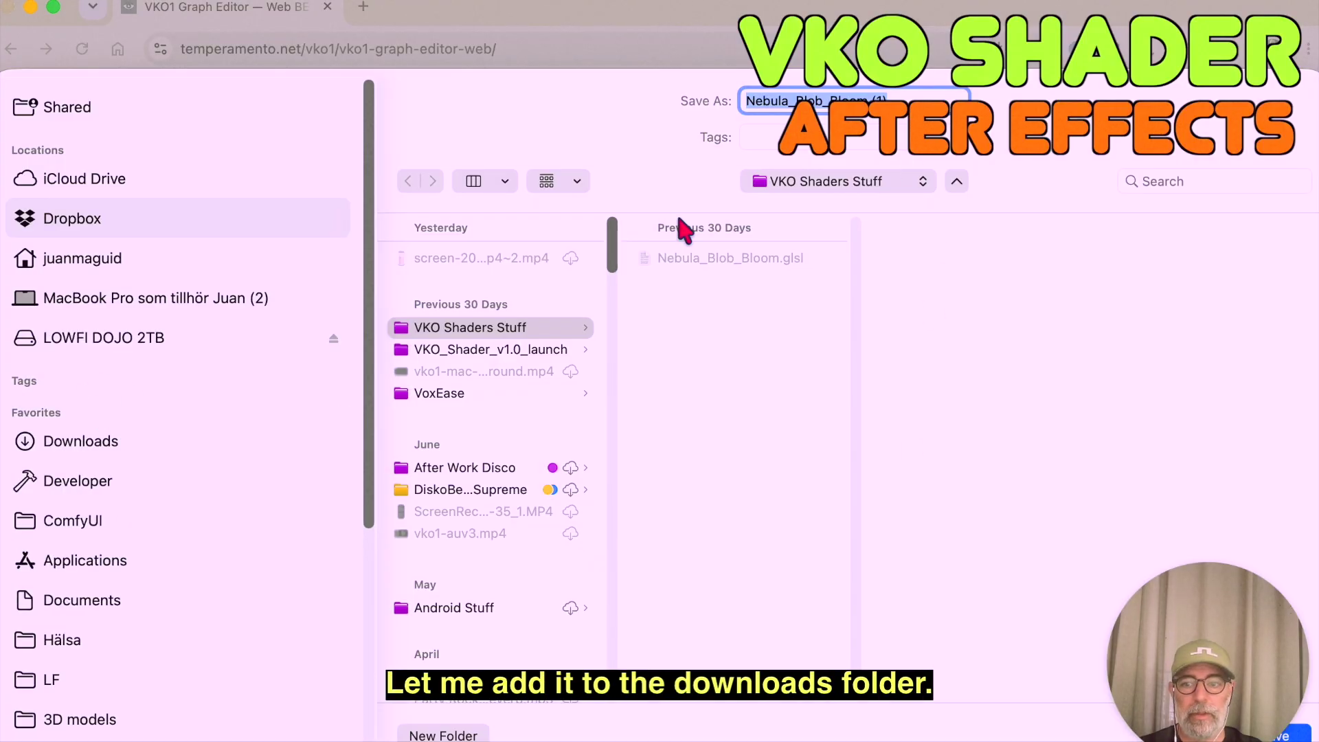
pyautogui.click(201, 433)
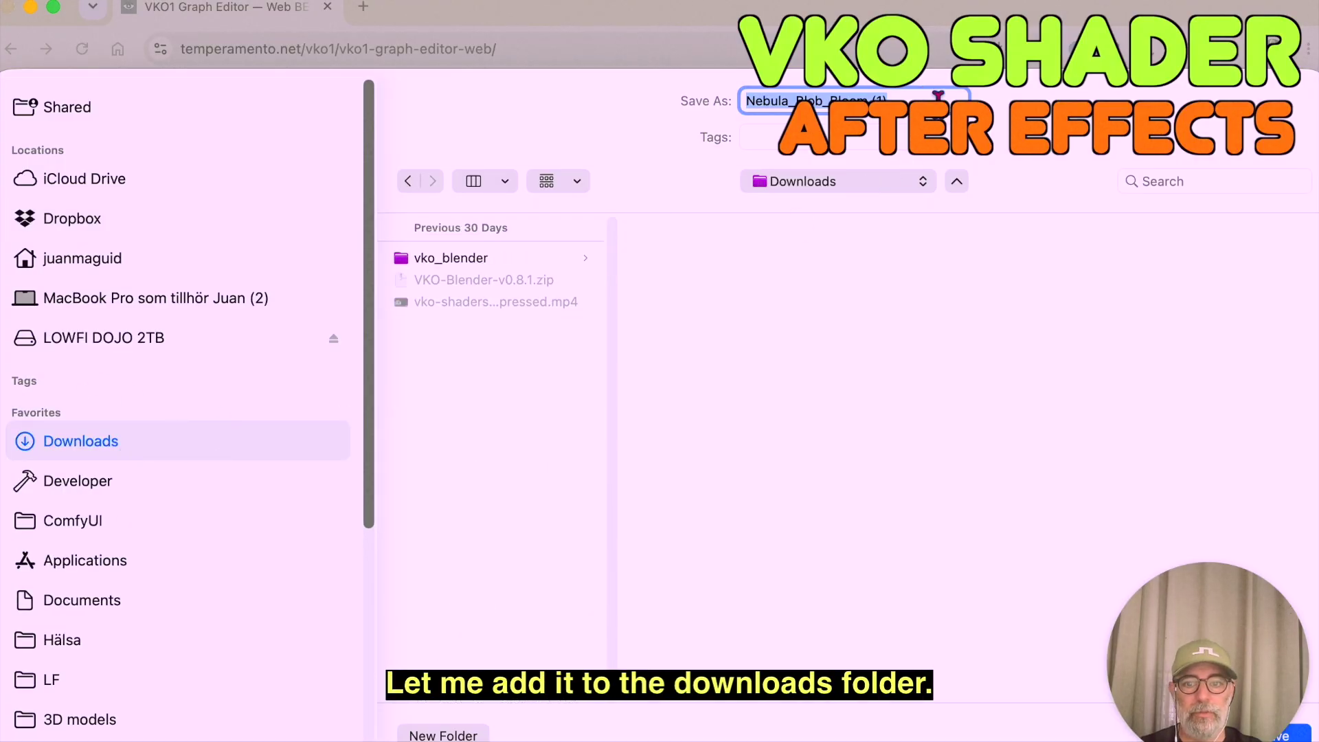
pyautogui.click(927, 94)
pyautogui.press('BackSpace')
pyautogui.press('BackSpace')
pyautogui.press('BackSpace')
pyautogui.press('BackSpace')
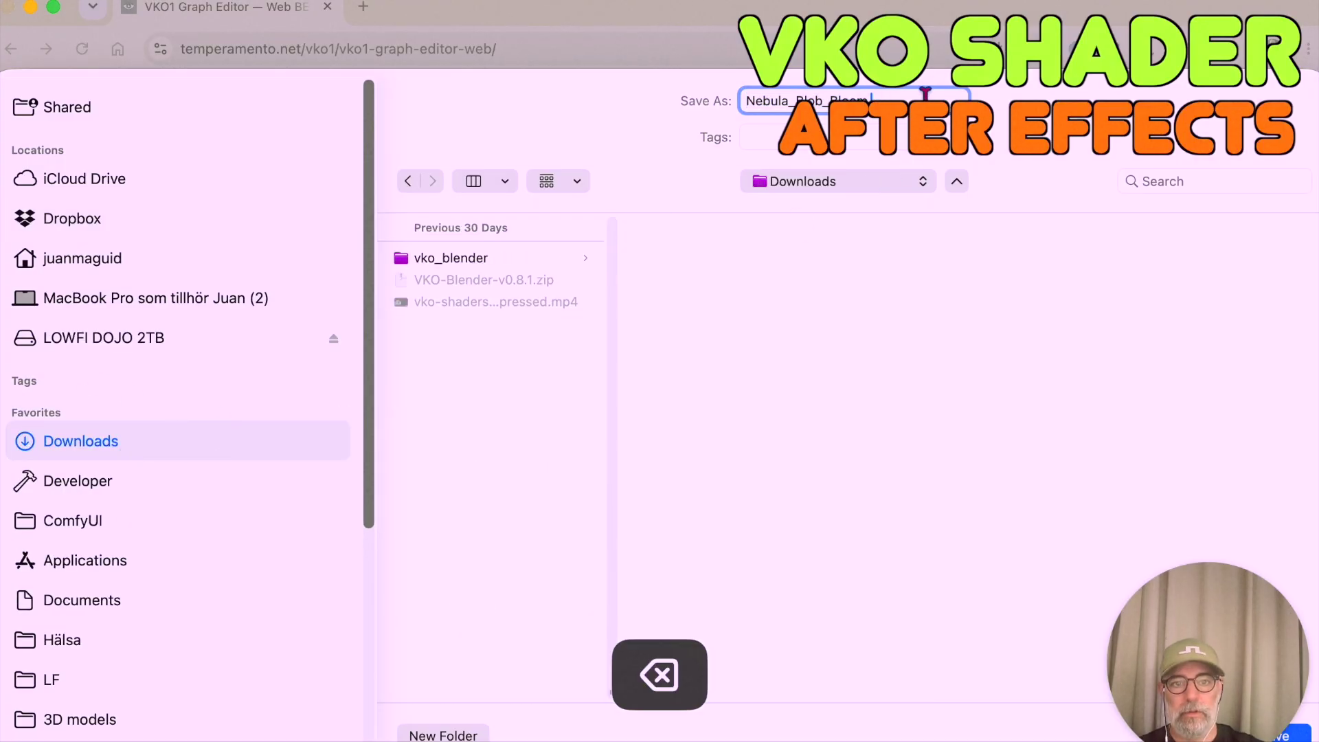
pyautogui.press('Return')
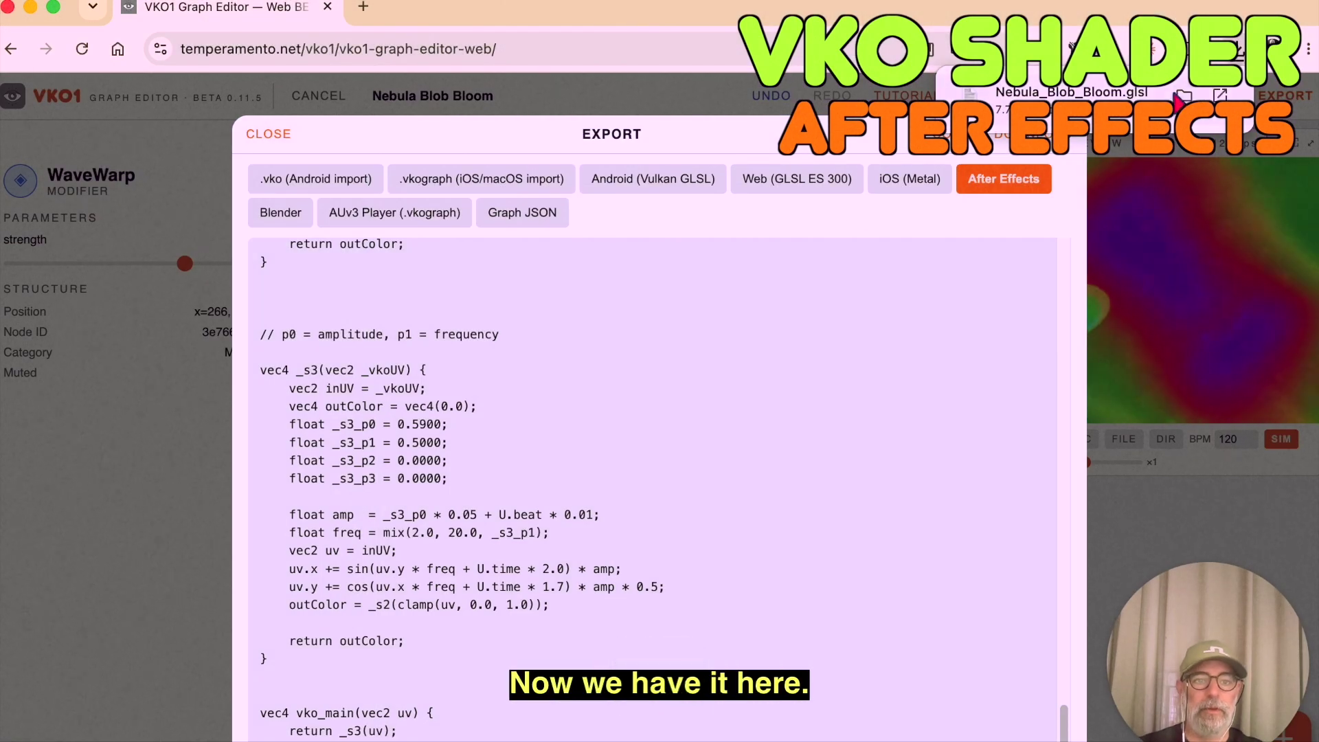
pyautogui.click(1189, 97)
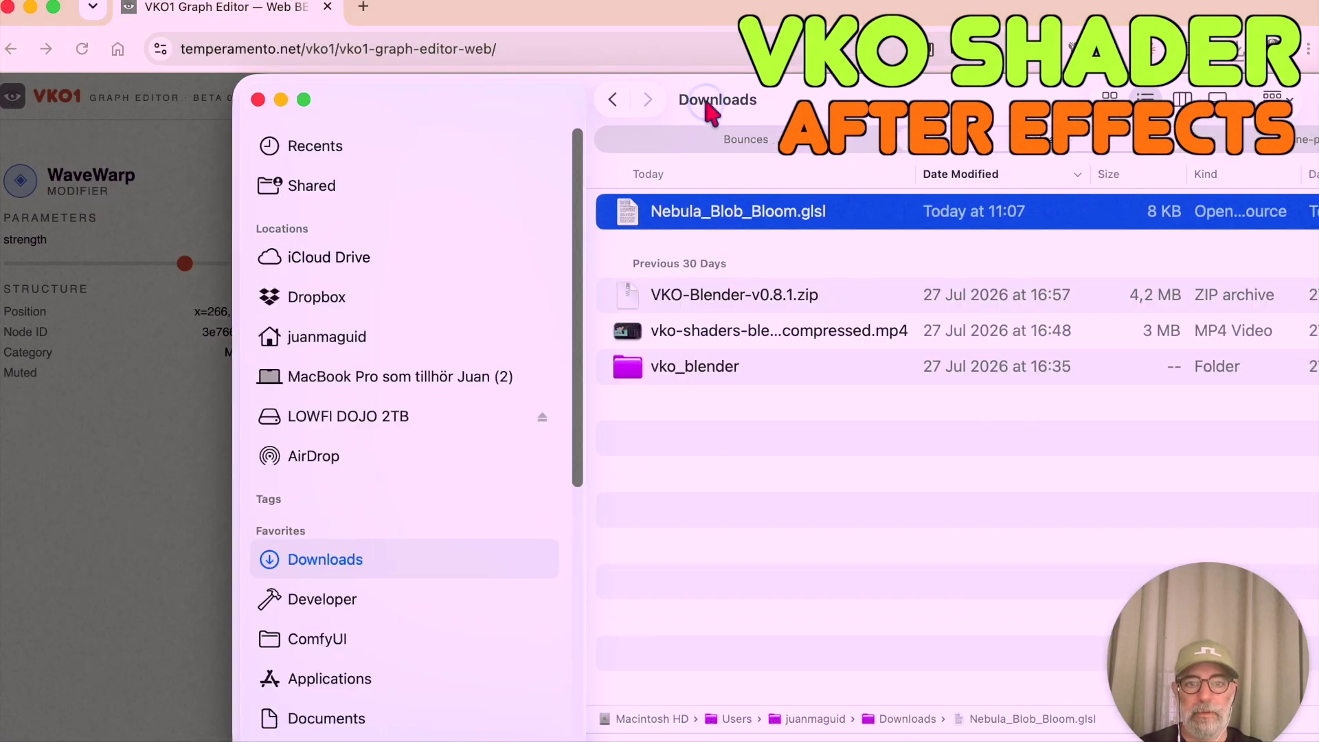
pyautogui.doubleClick(713, 117)
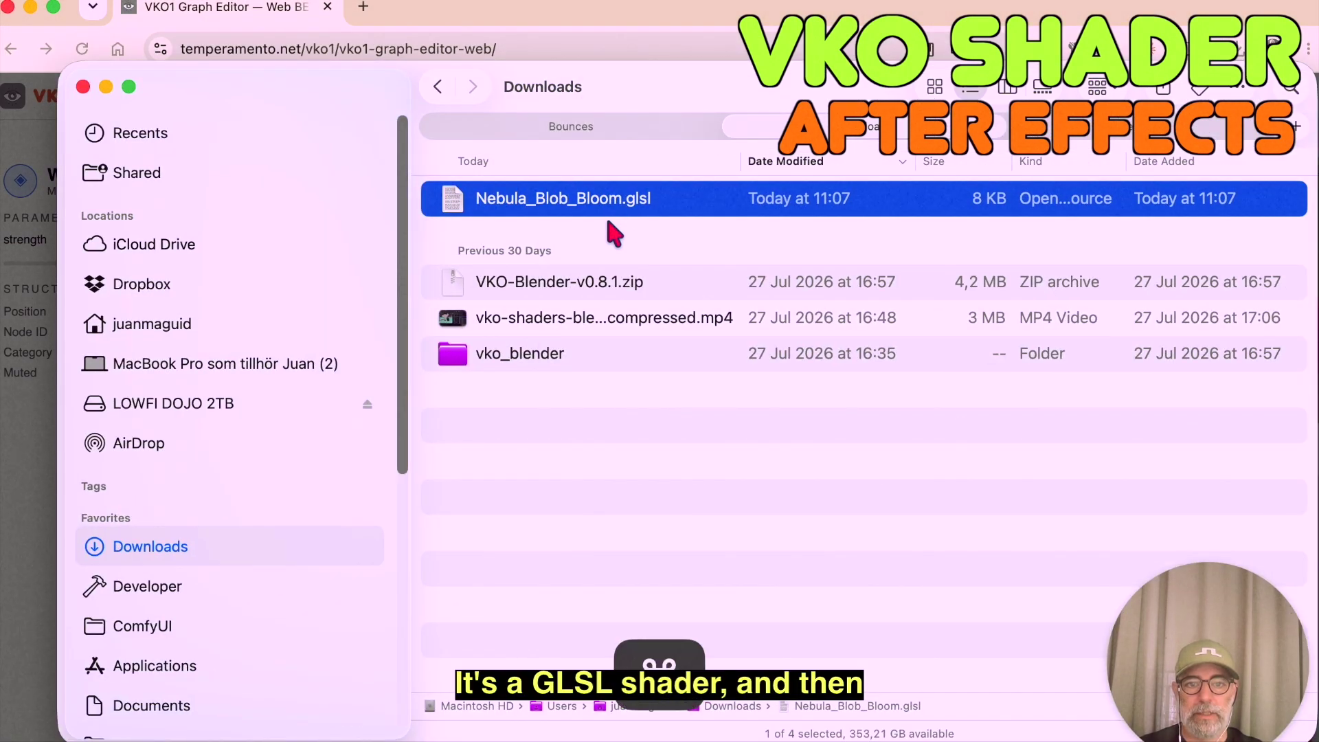
# Step: Switch to After Effects and import Nebula_Blob_Bloom.glsl from Downloads as a custom shader in the VKO Shader effect
pyautogui.press('super+Tab')
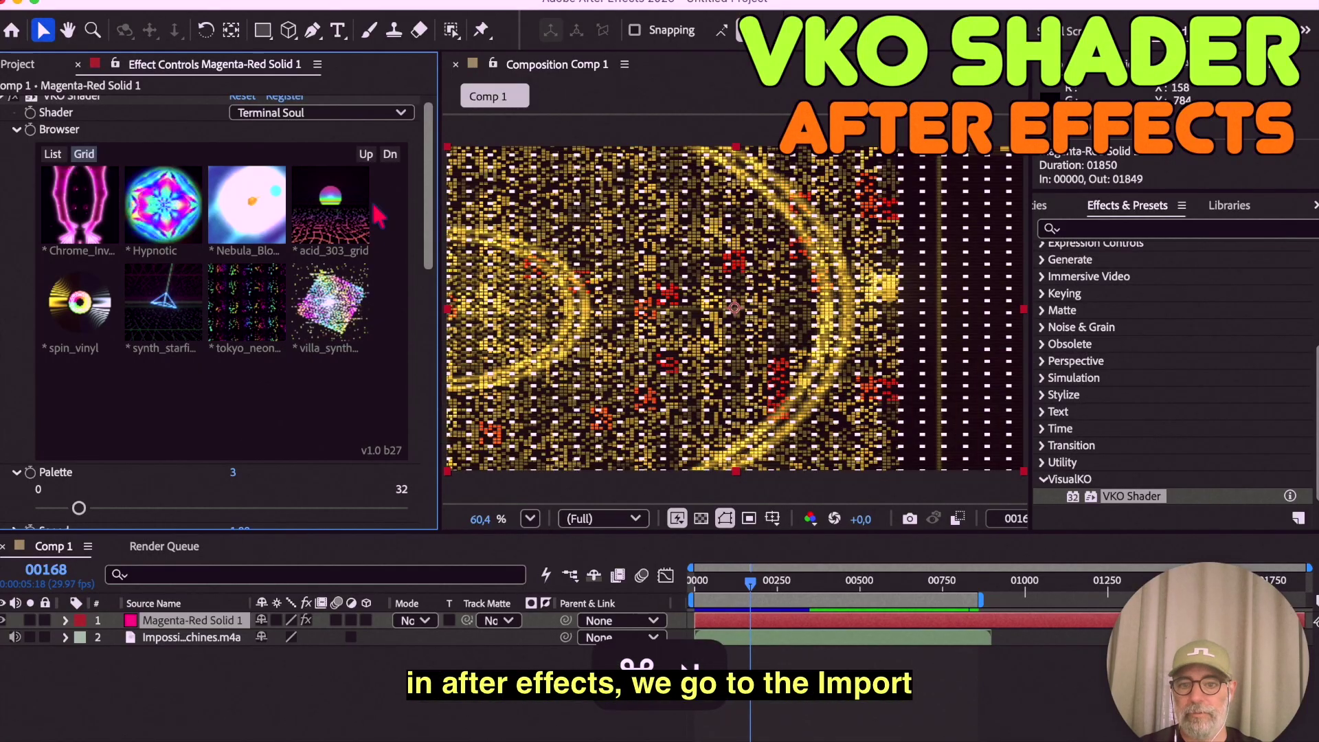
pyautogui.moveTo(430, 242); pyautogui.dragTo(420, 484)
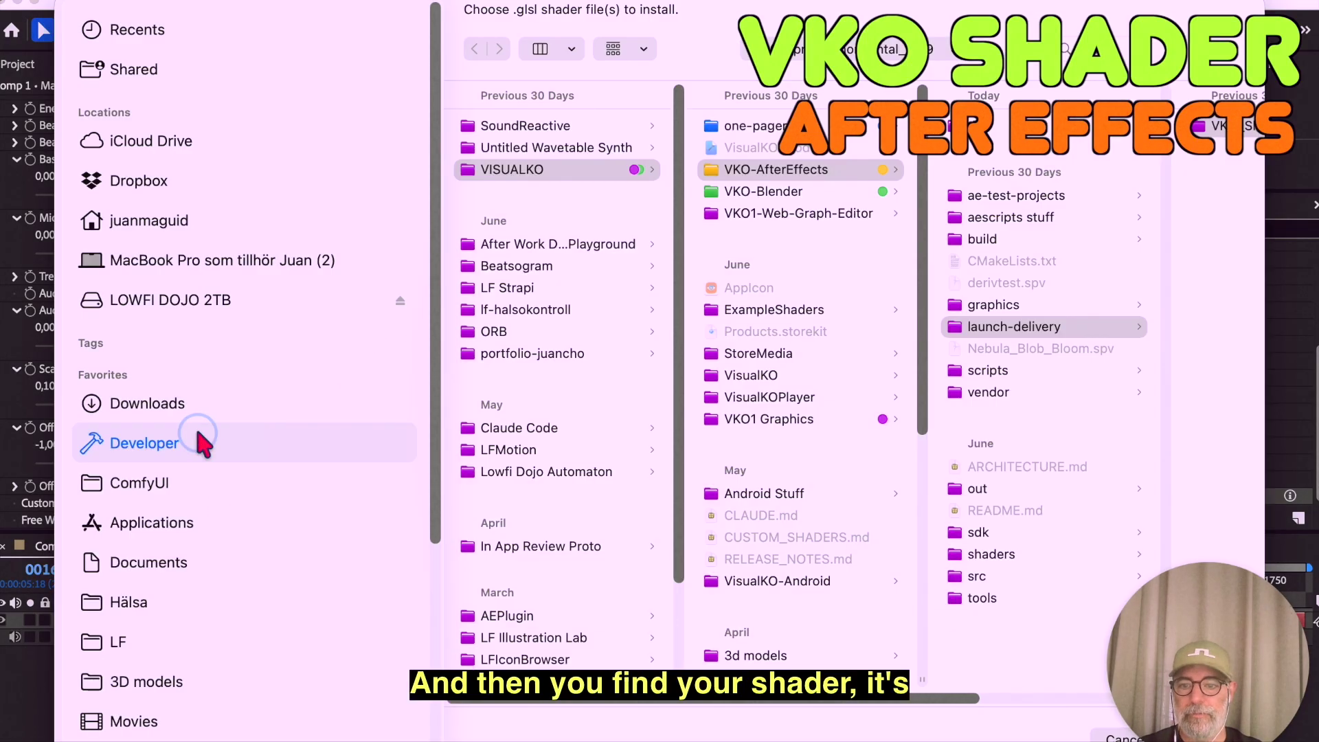
pyautogui.click(180, 403)
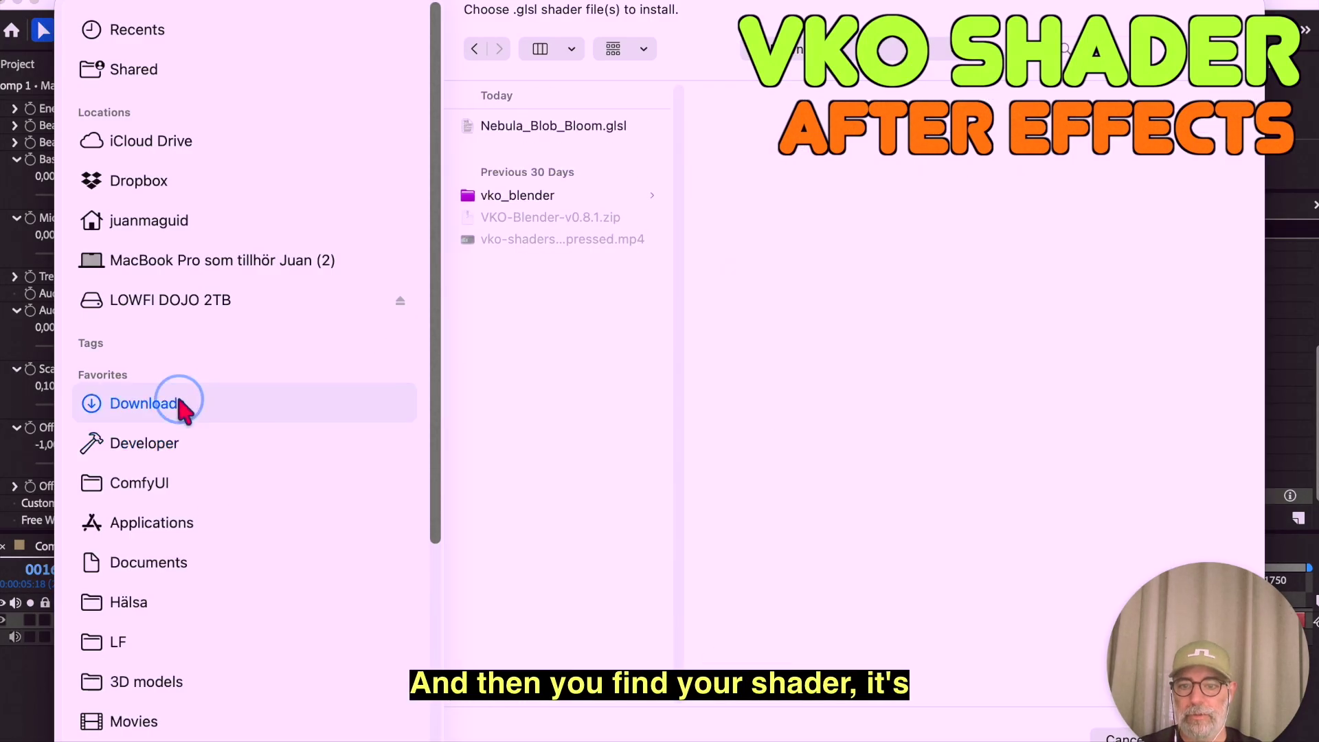
pyautogui.click(503, 128)
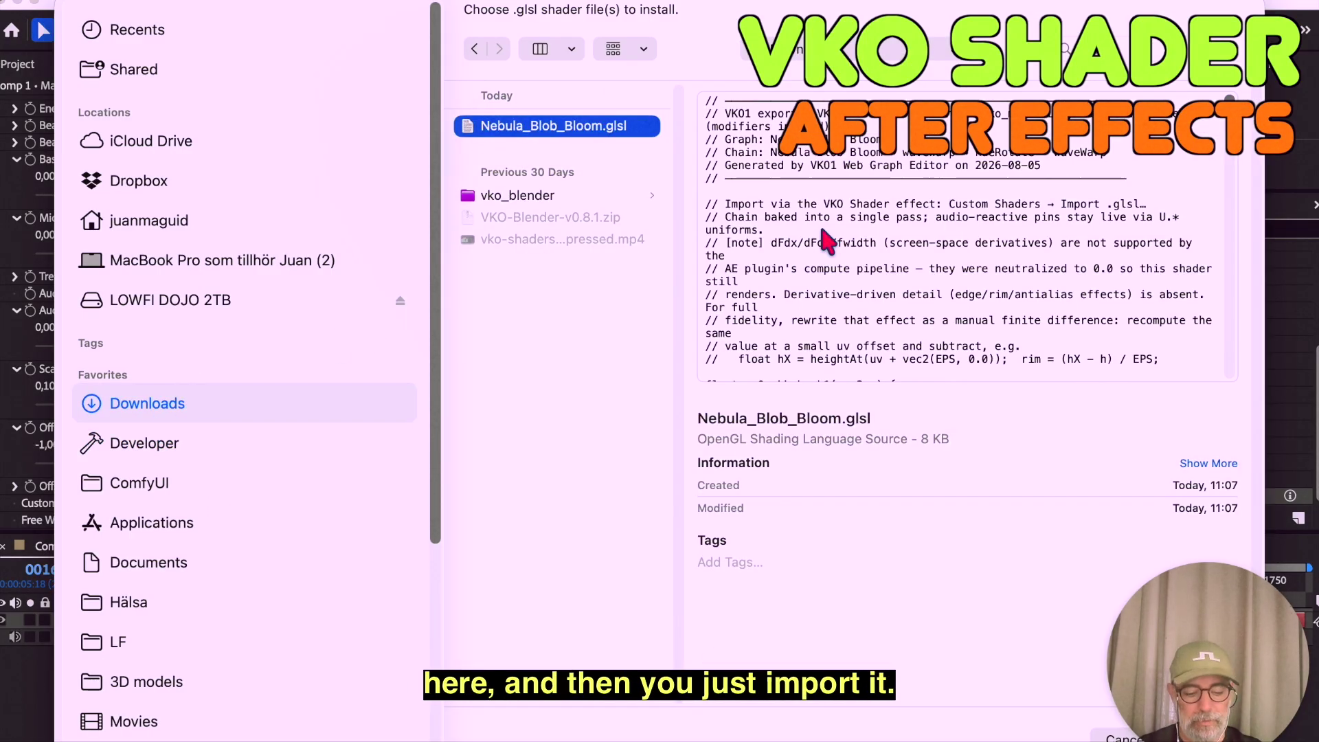
pyautogui.press('Return')
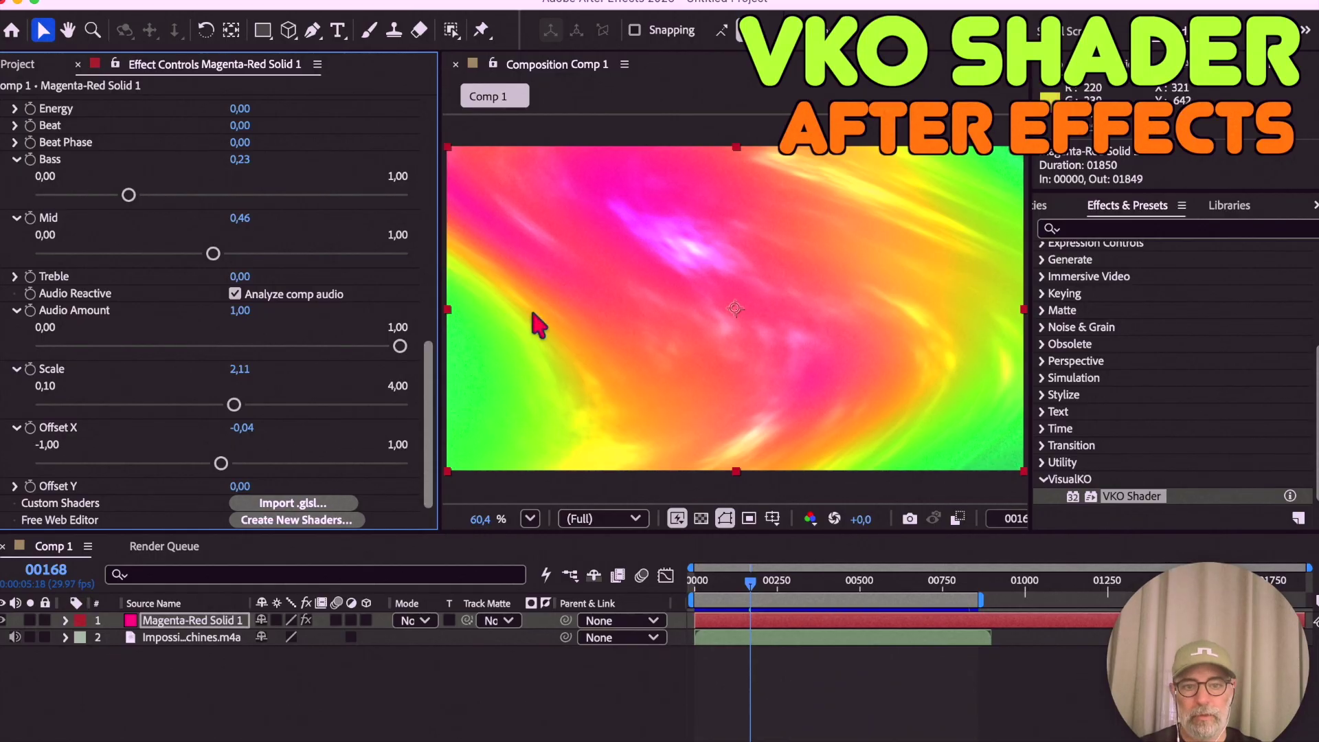
# Step: Move the current time to frame 0 and check the Nebula_Blob_Bloom shader in the effect's shader browser
pyautogui.click(754, 584)
pyautogui.moveTo(758, 595); pyautogui.dragTo(632, 609)
pyautogui.scroll(2, 215, 312)
pyautogui.scroll(6, 215, 313)
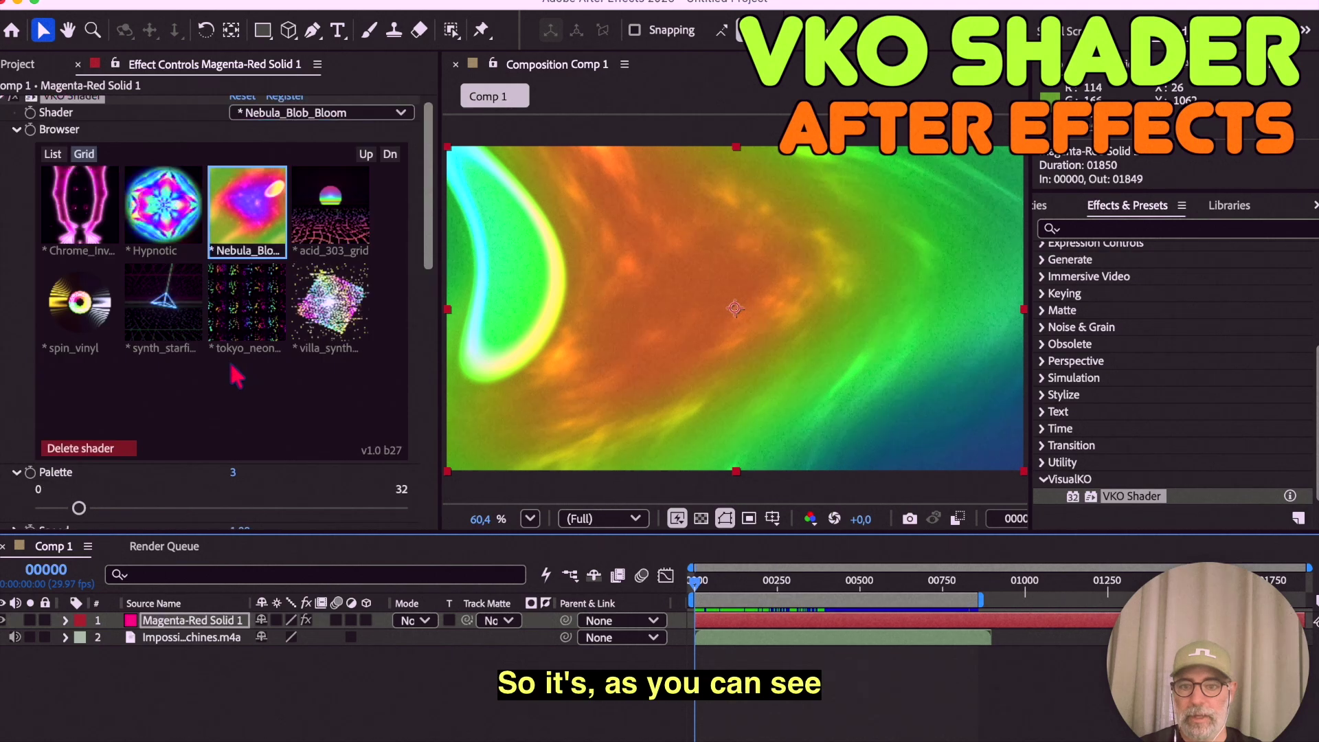
# Step: Set the Scale of the Nebula_Blob_Bloom shader to 0.52
pyautogui.scroll(-9, 405, 337)
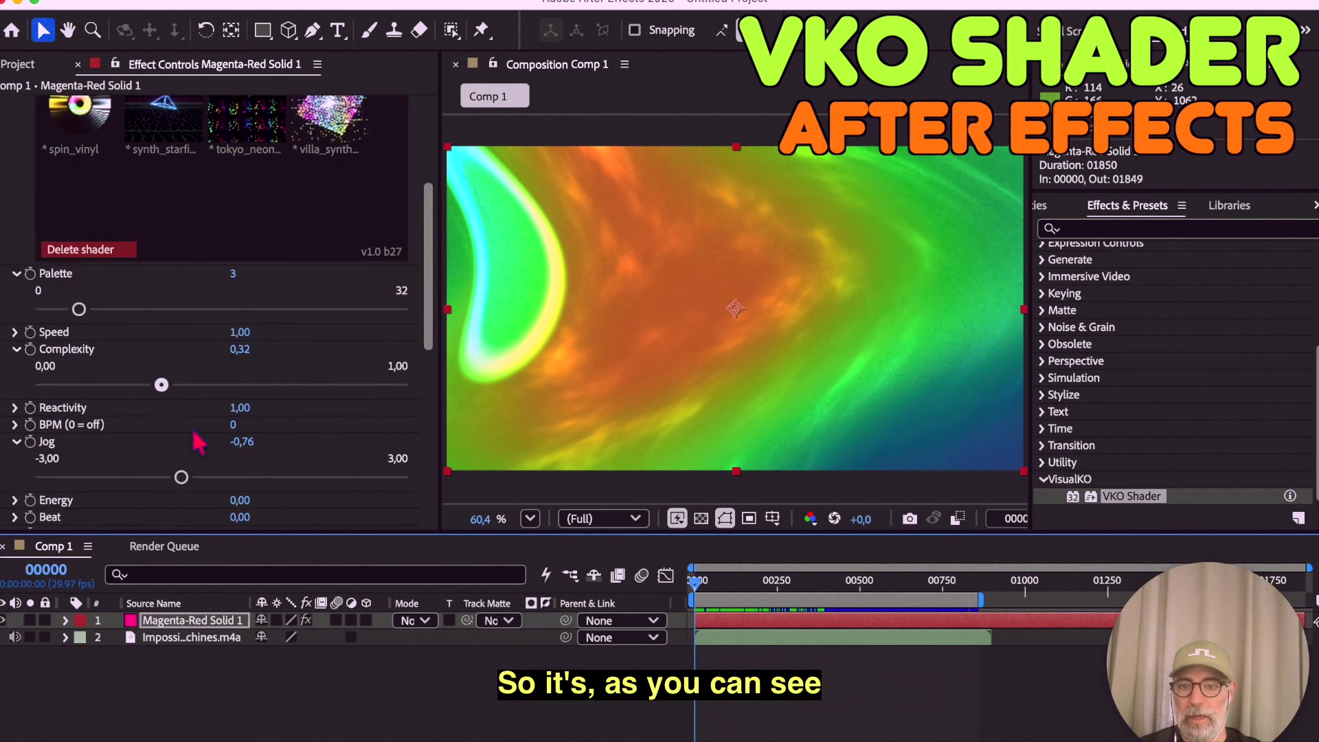
pyautogui.scroll(-2, 209, 396)
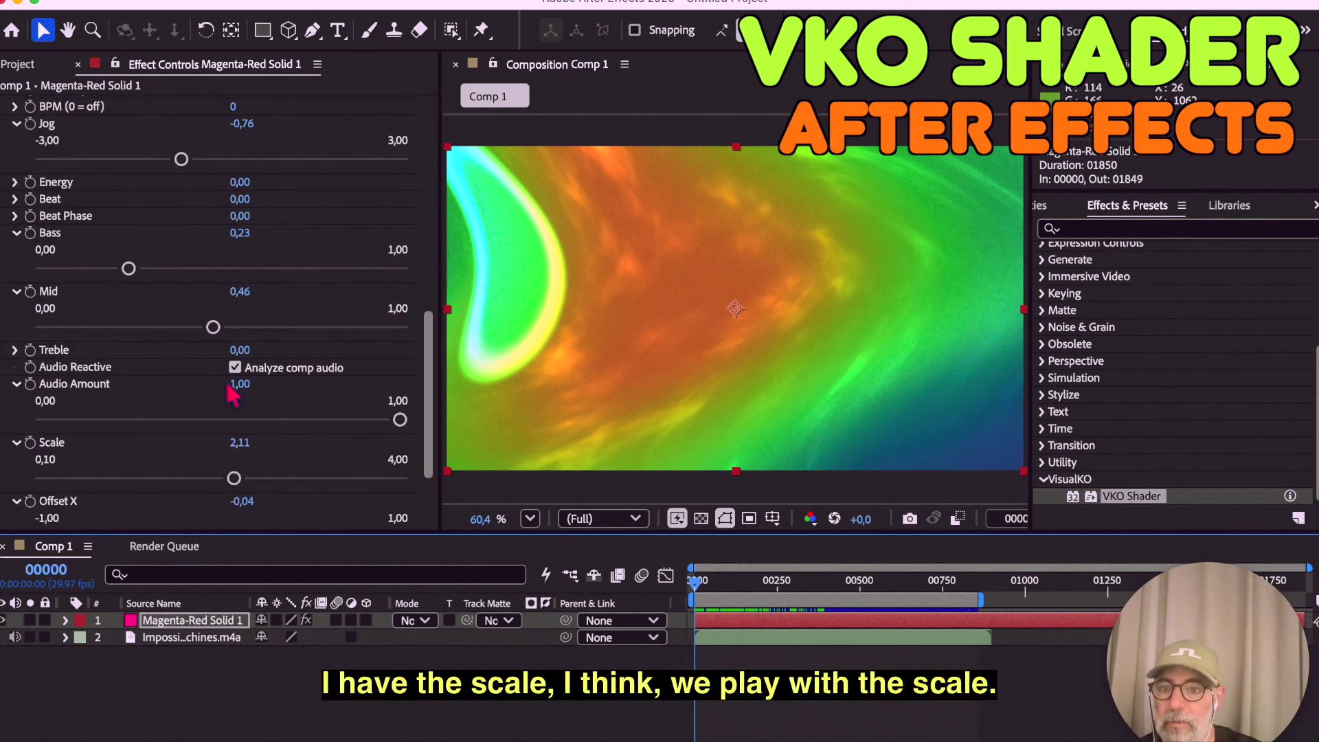
pyautogui.scroll(-2, 231, 395)
pyautogui.scroll(4, 230, 395)
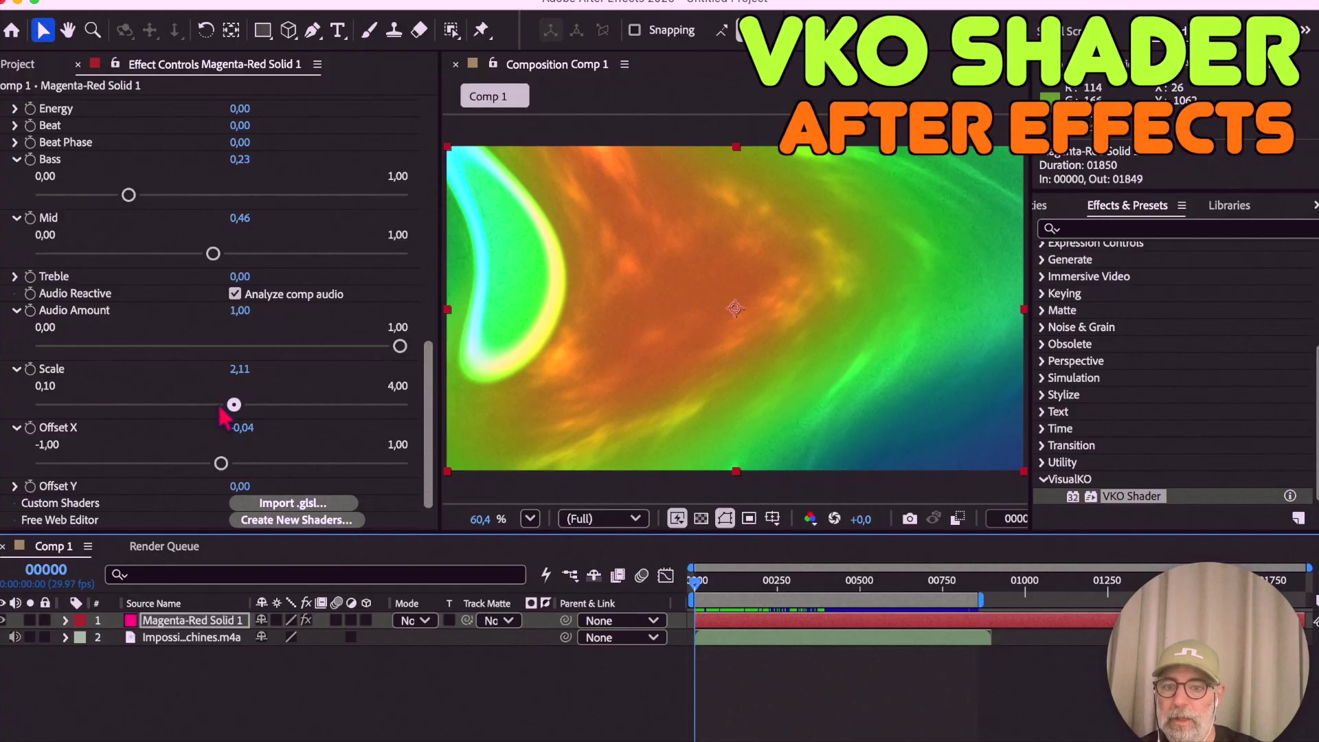
pyautogui.moveTo(234, 405); pyautogui.dragTo(81, 429)
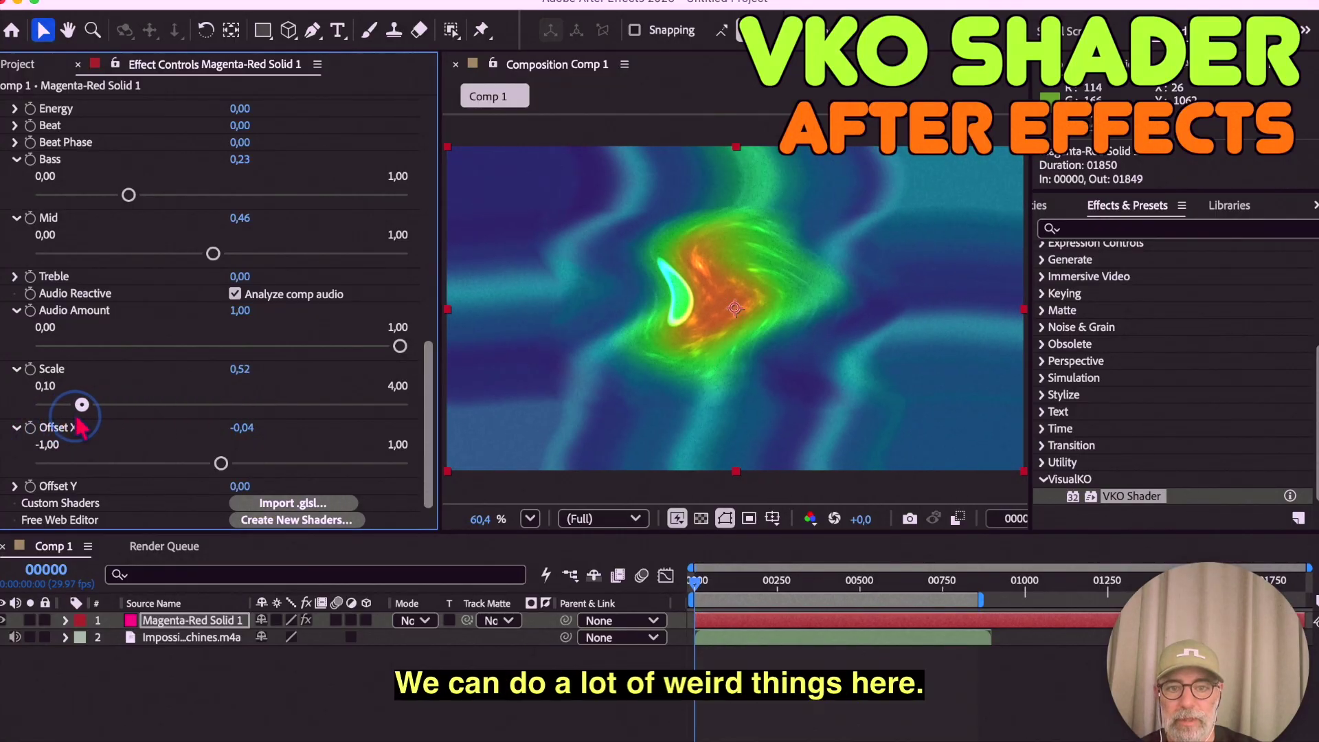
# Step: Set the shader's Bass to 0.31 and Jog to 0.06, and preview the composition from frame 0
pyautogui.scroll(3, 265, 361)
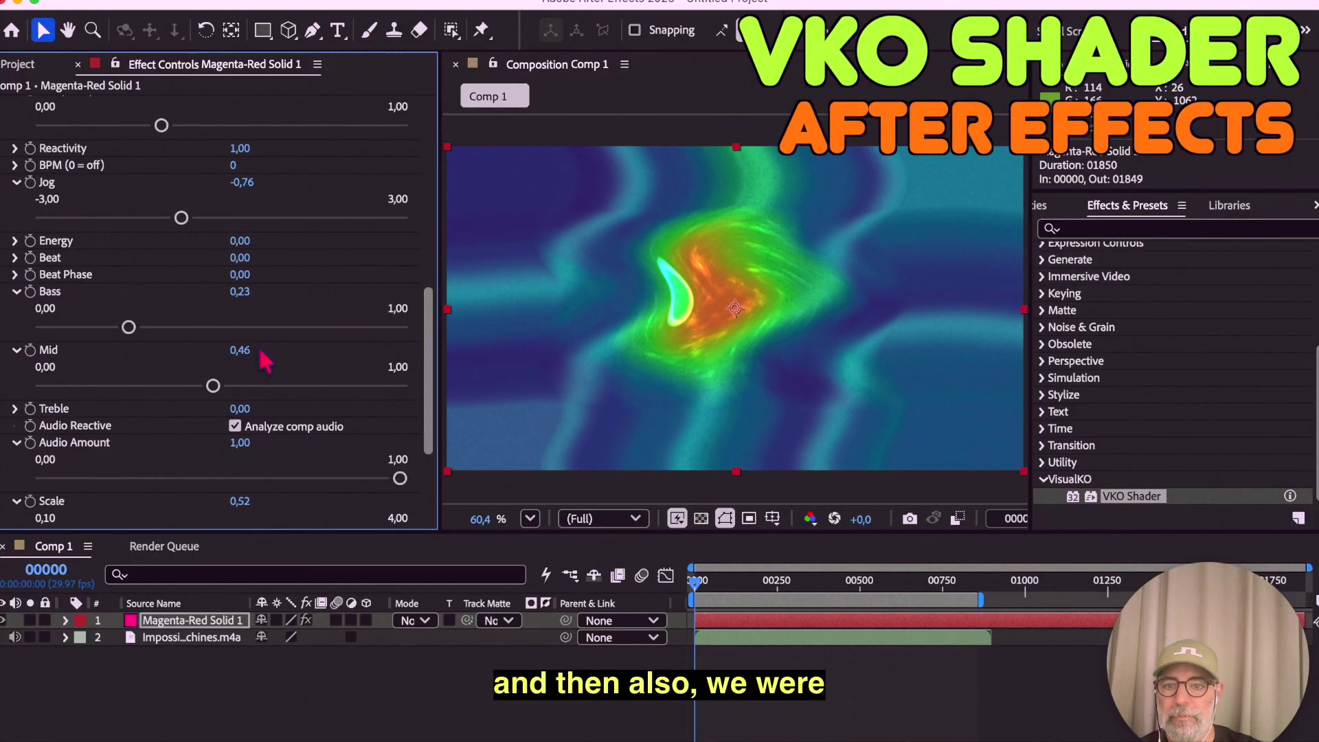
pyautogui.scroll(4, 292, 344)
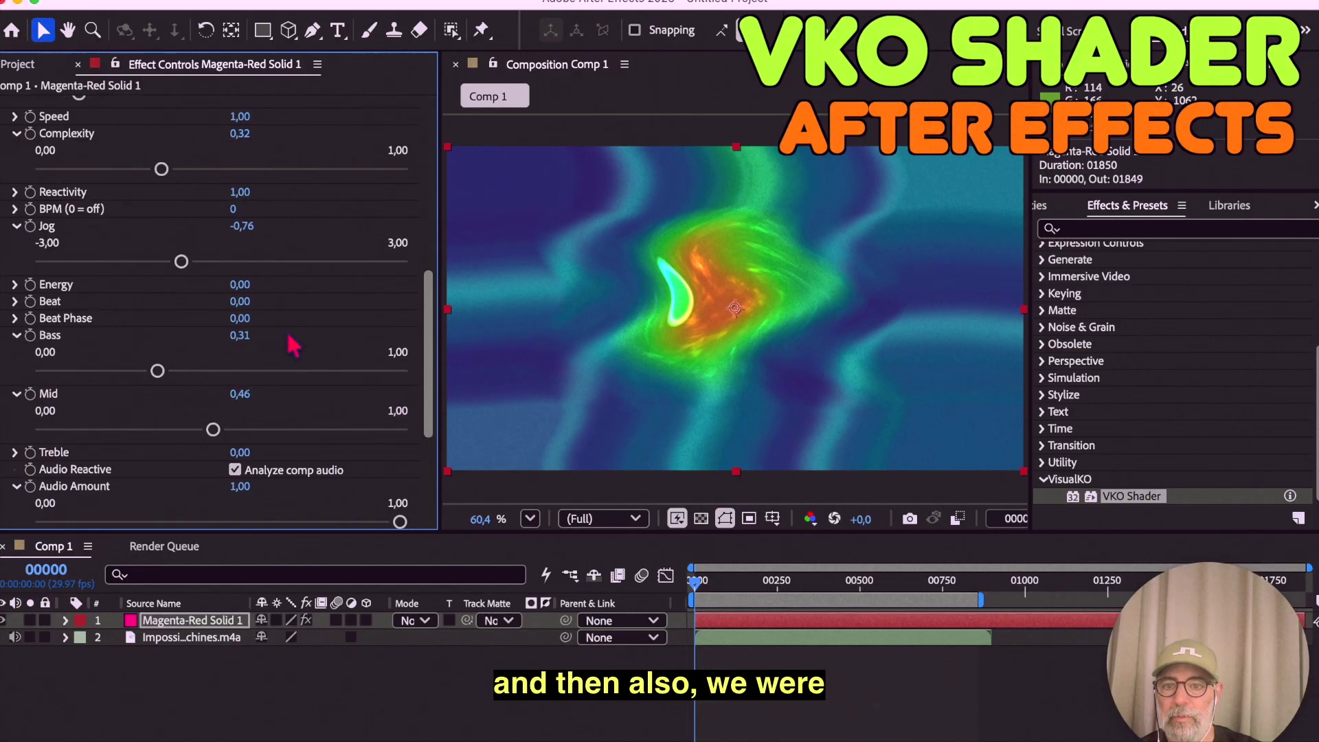
pyautogui.moveTo(180, 351); pyautogui.dragTo(234, 375)
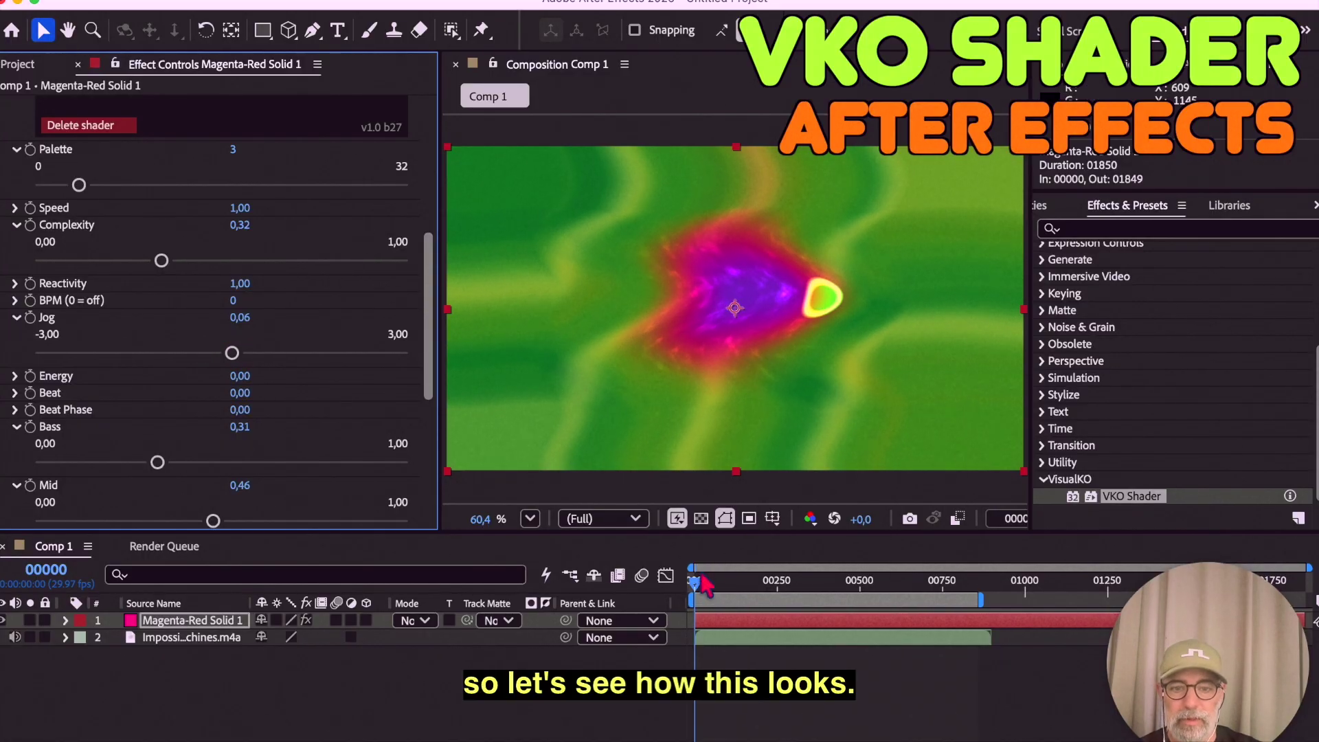
pyautogui.press('space')
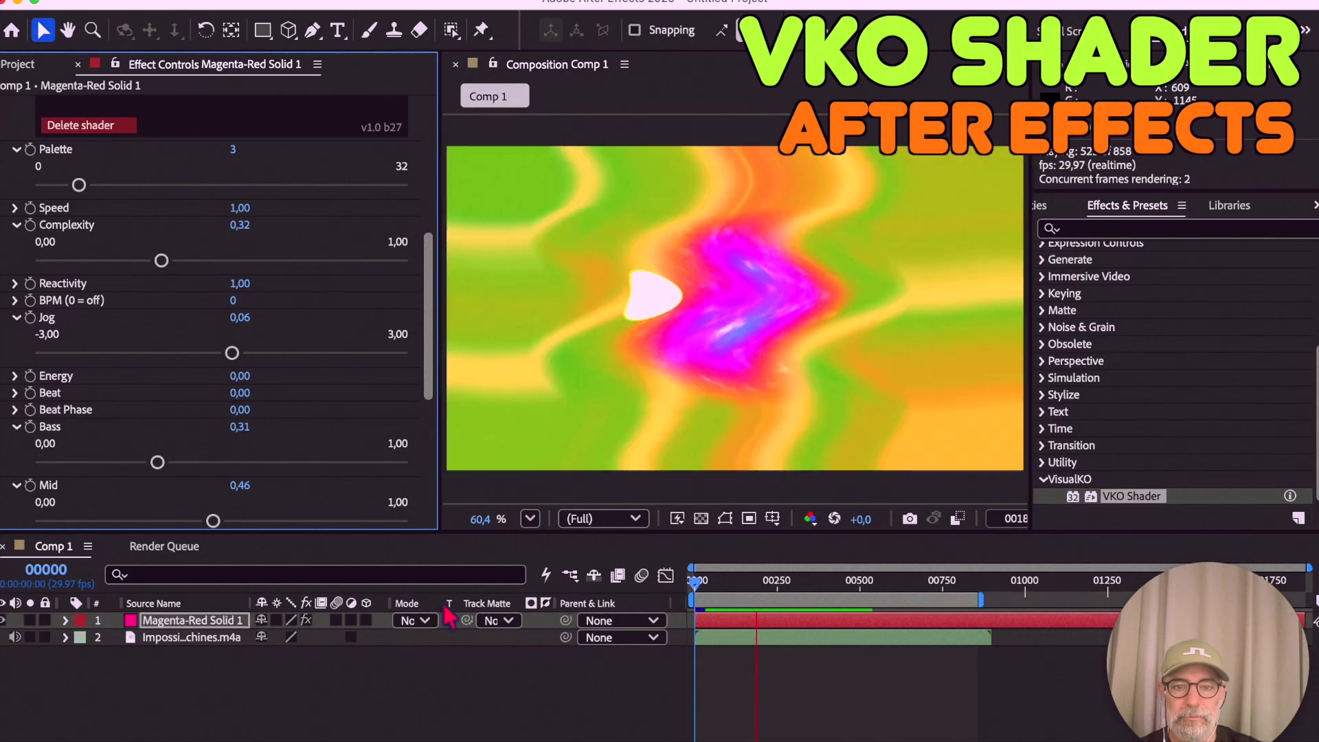
pyautogui.press('space')
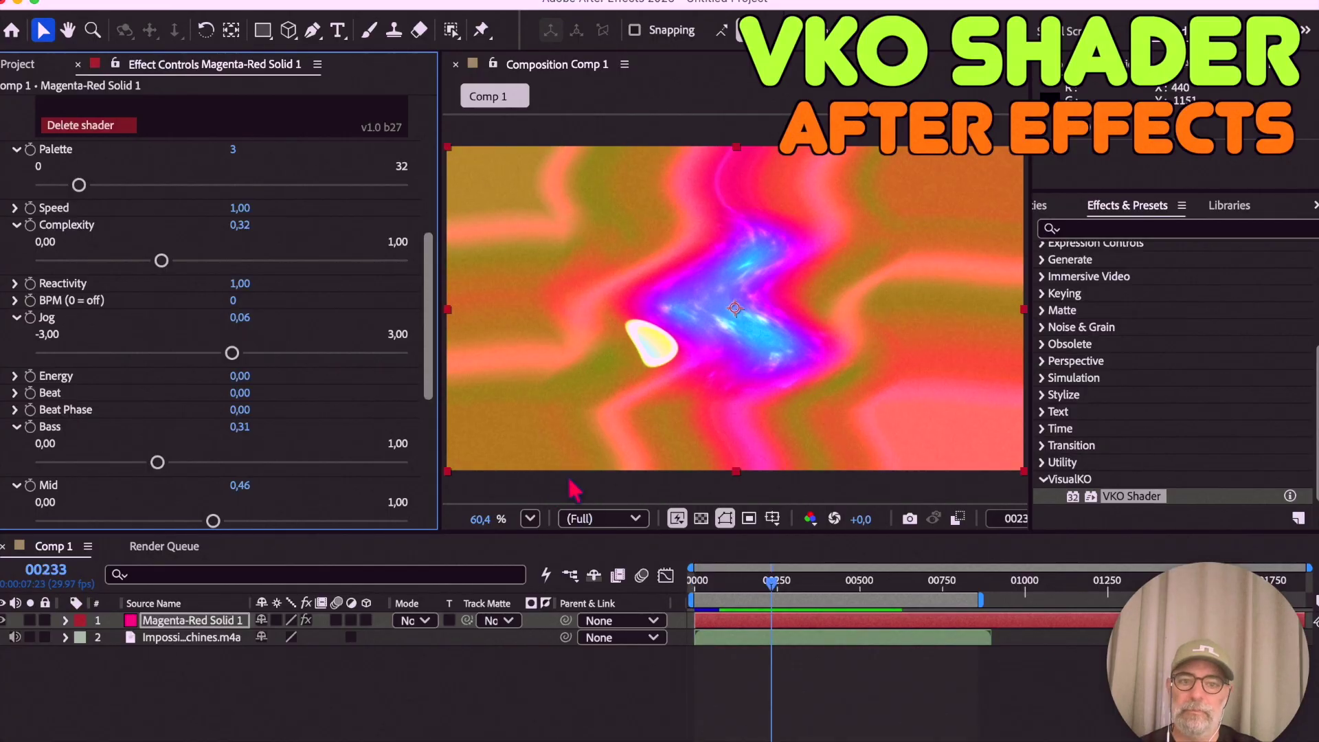
# Step: Set the shader's Bass to 0.36, Scale to 1.16 and Offset X to 0.11, and preview the result
pyautogui.moveTo(159, 463); pyautogui.dragTo(191, 462)
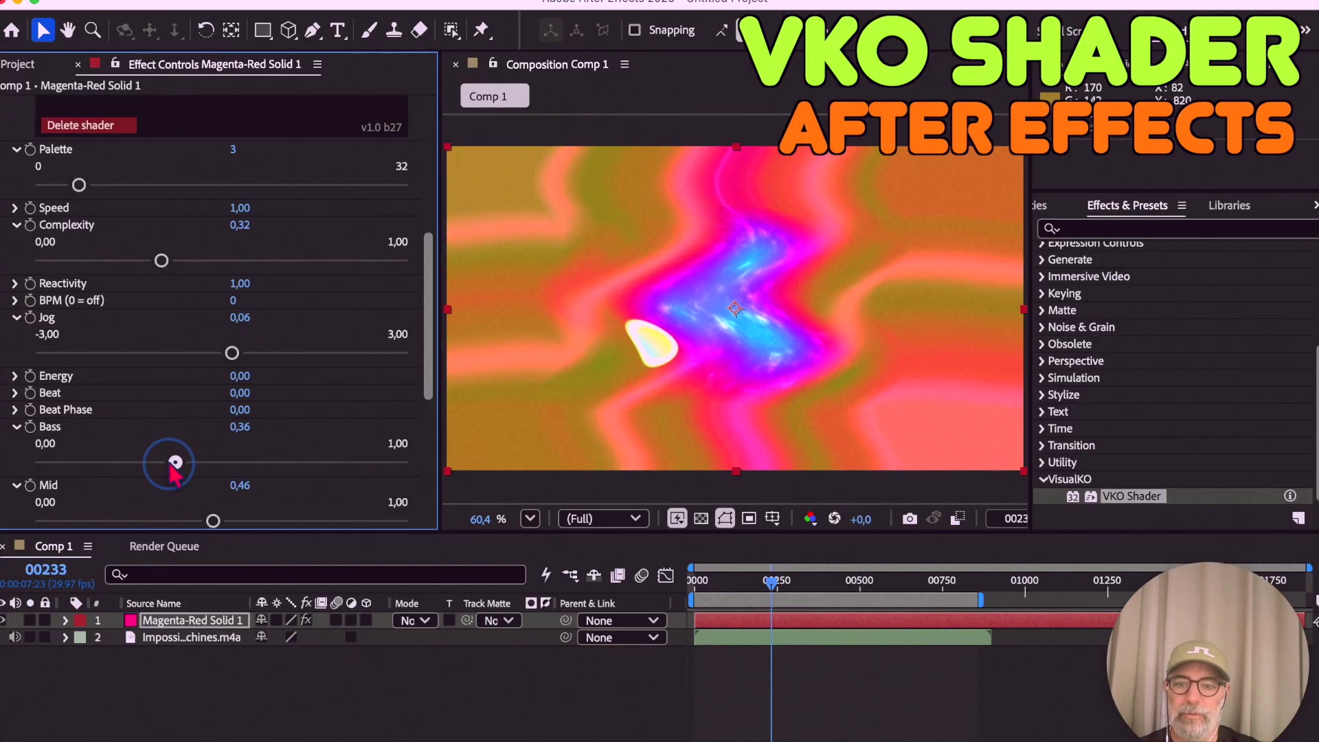
pyautogui.scroll(-5, 275, 481)
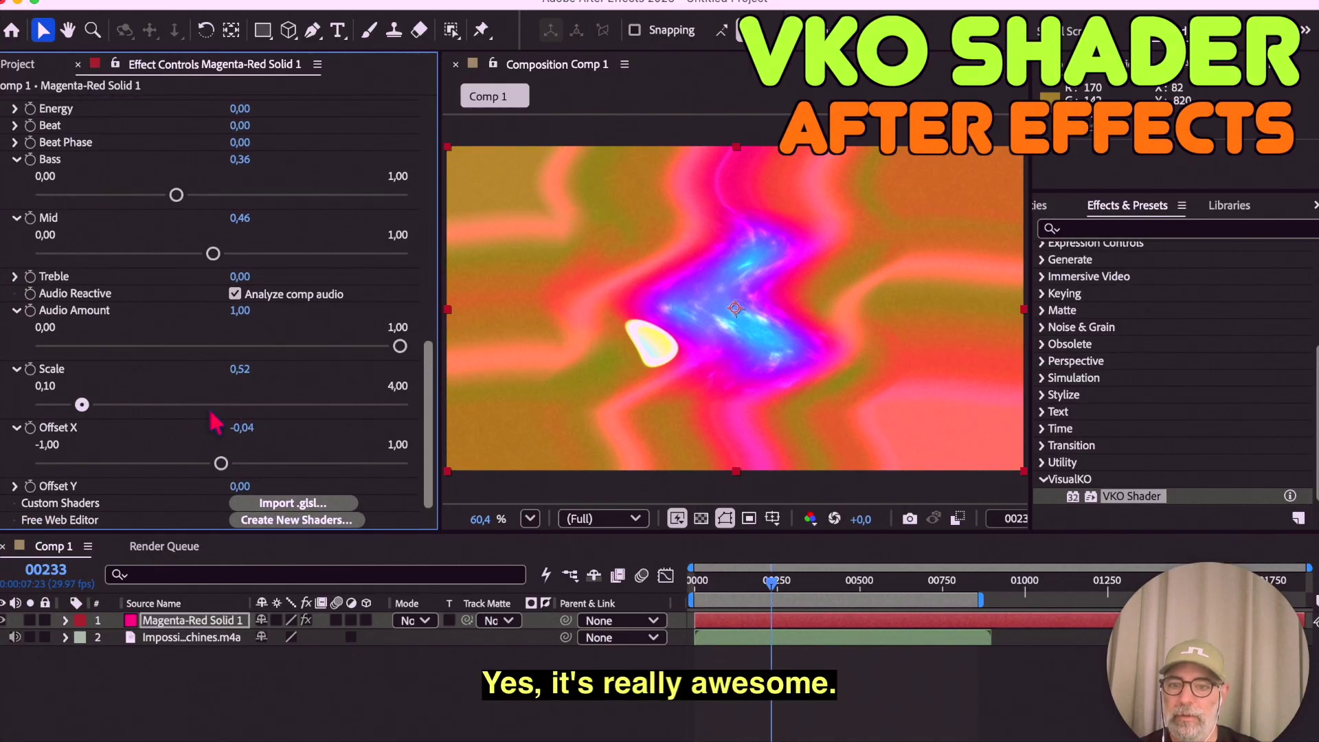
pyautogui.moveTo(82, 407); pyautogui.dragTo(139, 418)
pyautogui.moveTo(214, 475); pyautogui.dragTo(250, 478)
pyautogui.press('space')
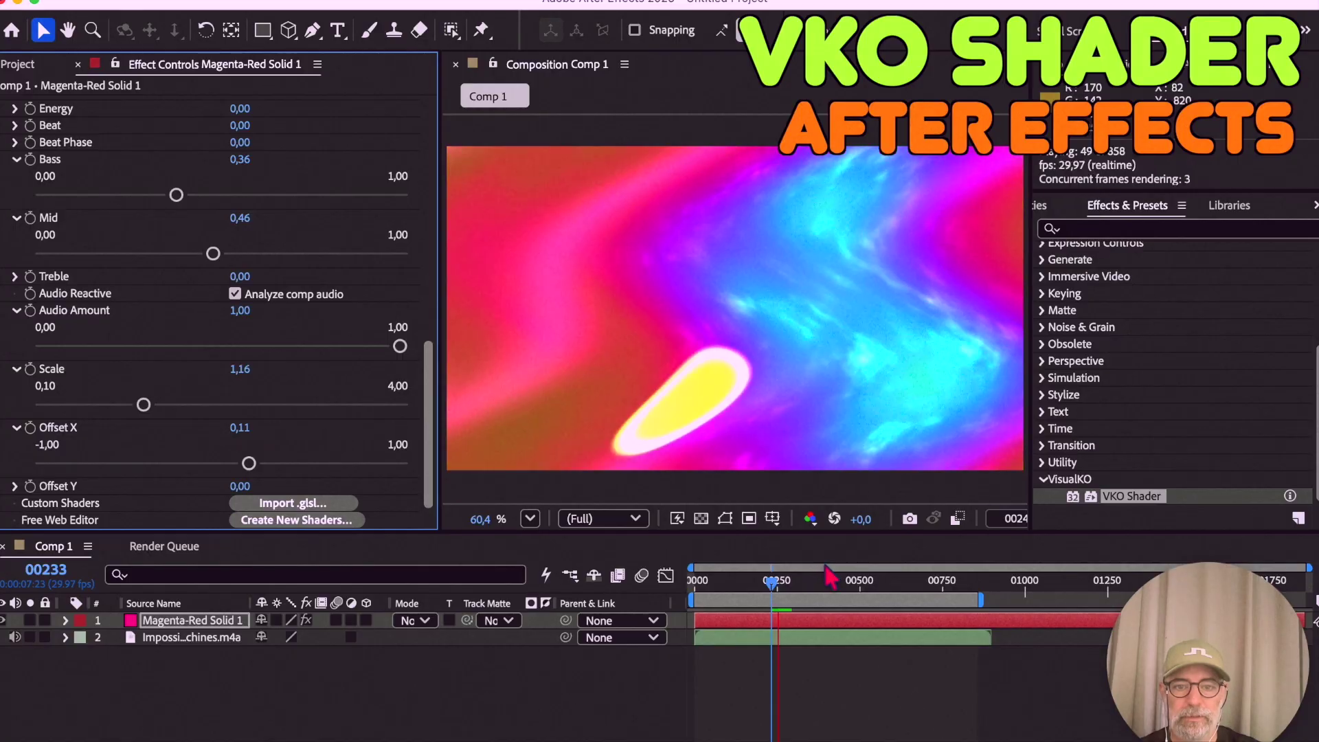
pyautogui.press('space')
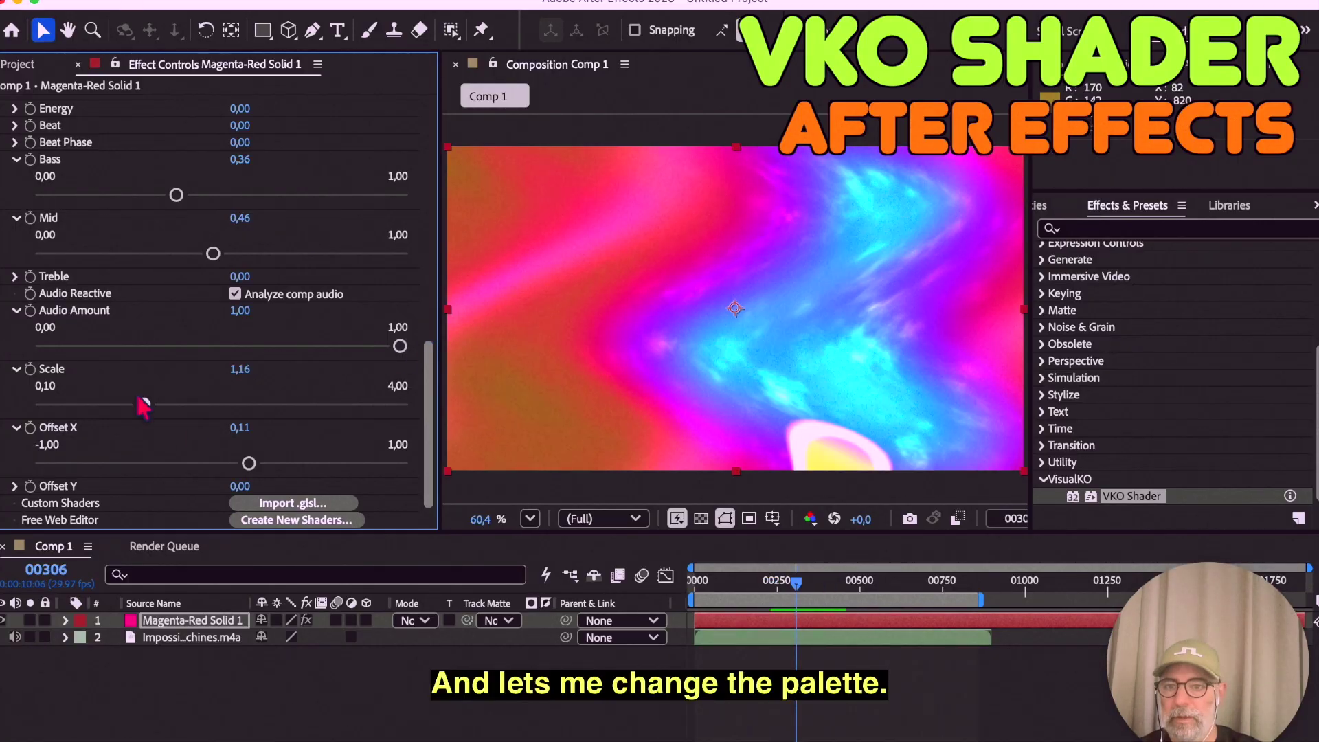
# Step: Set the shader's Palette to 13 and play the composition to preview the new colours
pyautogui.scroll(10, 220, 426)
pyautogui.moveTo(79, 317); pyautogui.dragTo(184, 330)
pyautogui.press('space')
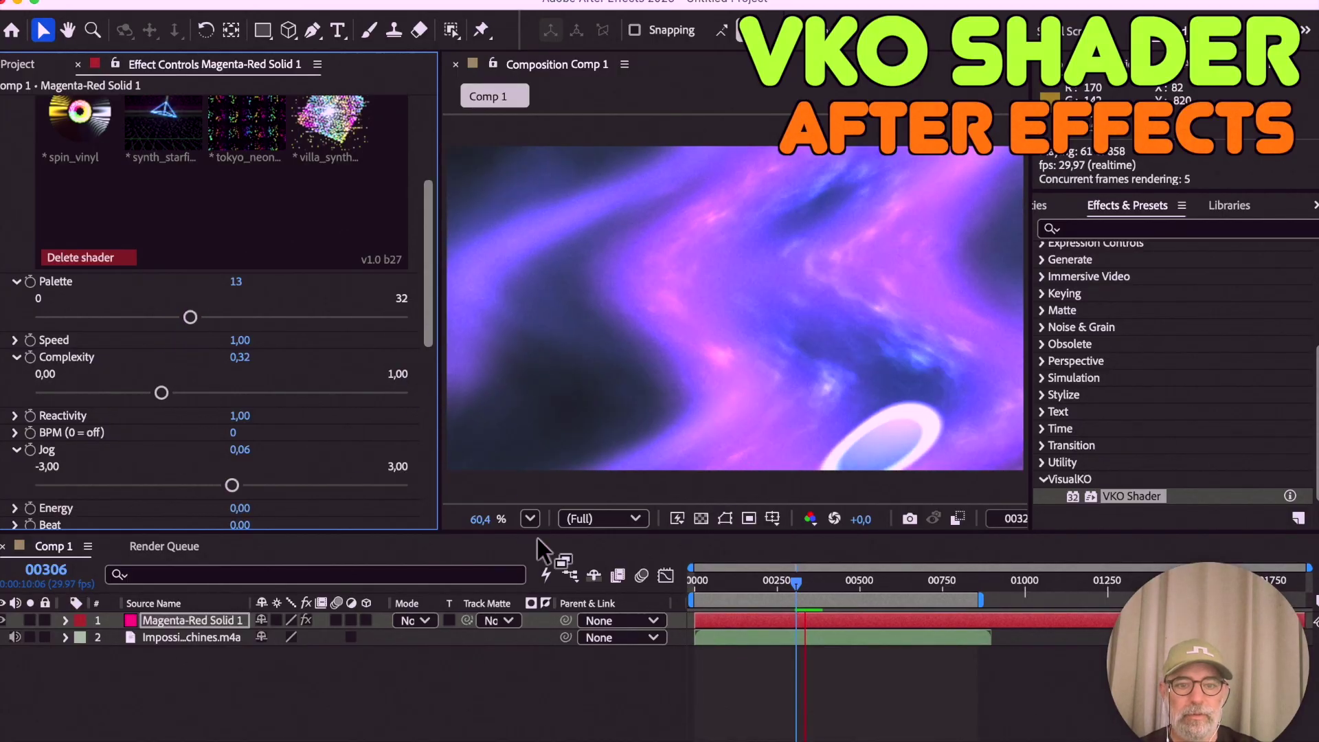
# Step: Look through the previous page of the shader browser, return to the custom shaders and apply tokyo_neon_rain
pyautogui.scroll(3, 364, 412)
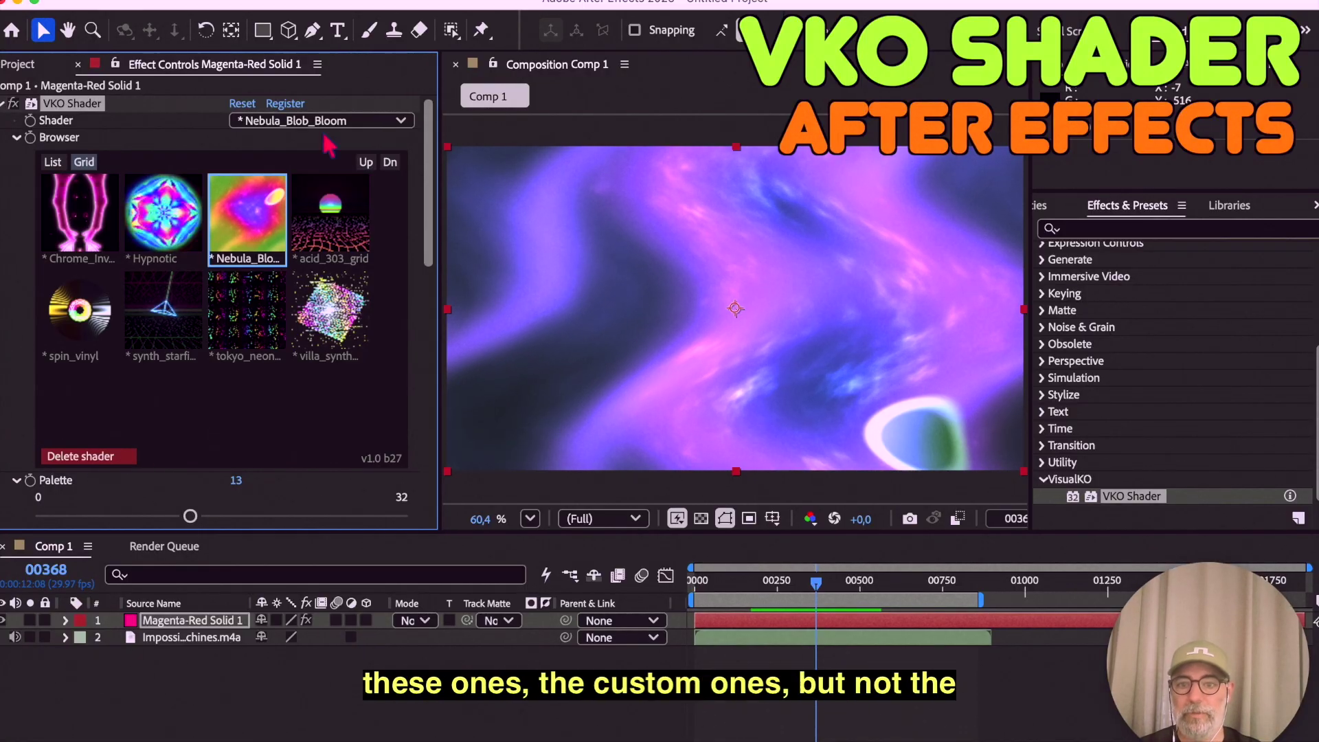
pyautogui.click(364, 162)
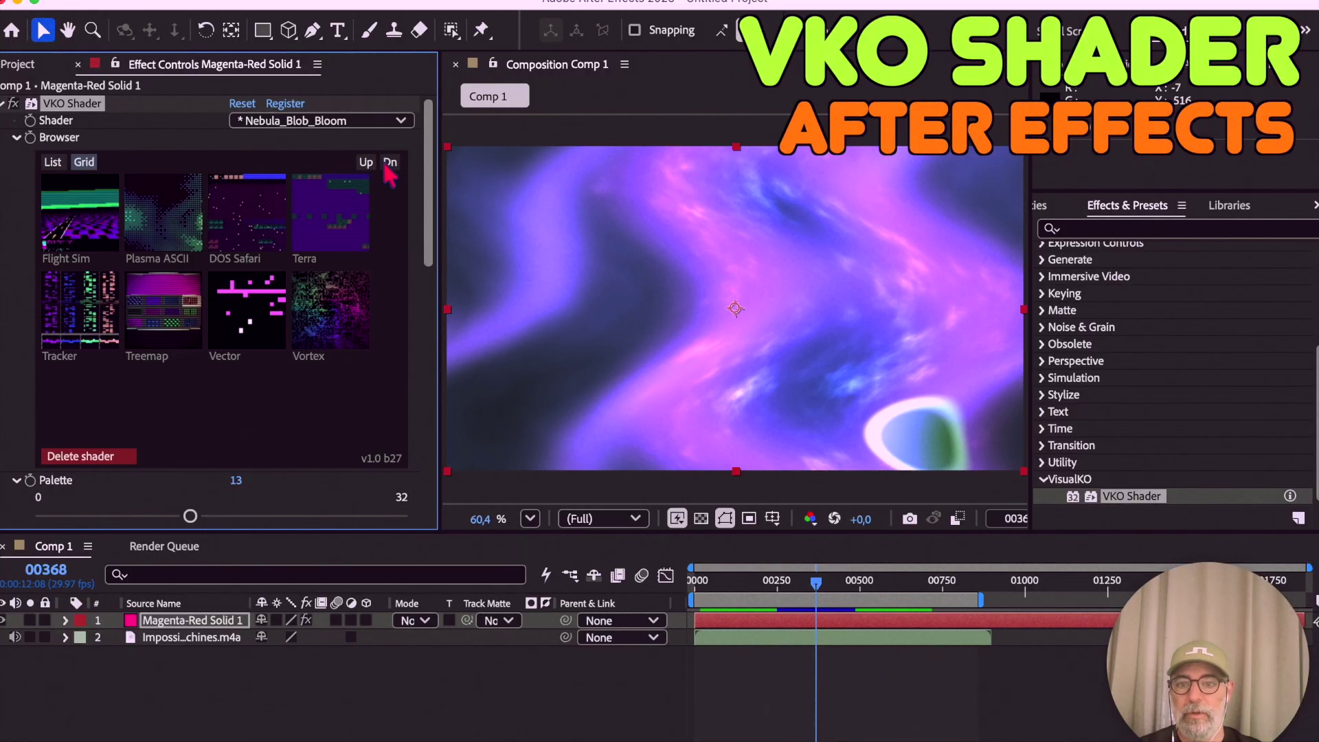
pyautogui.click(388, 164)
pyautogui.click(239, 302)
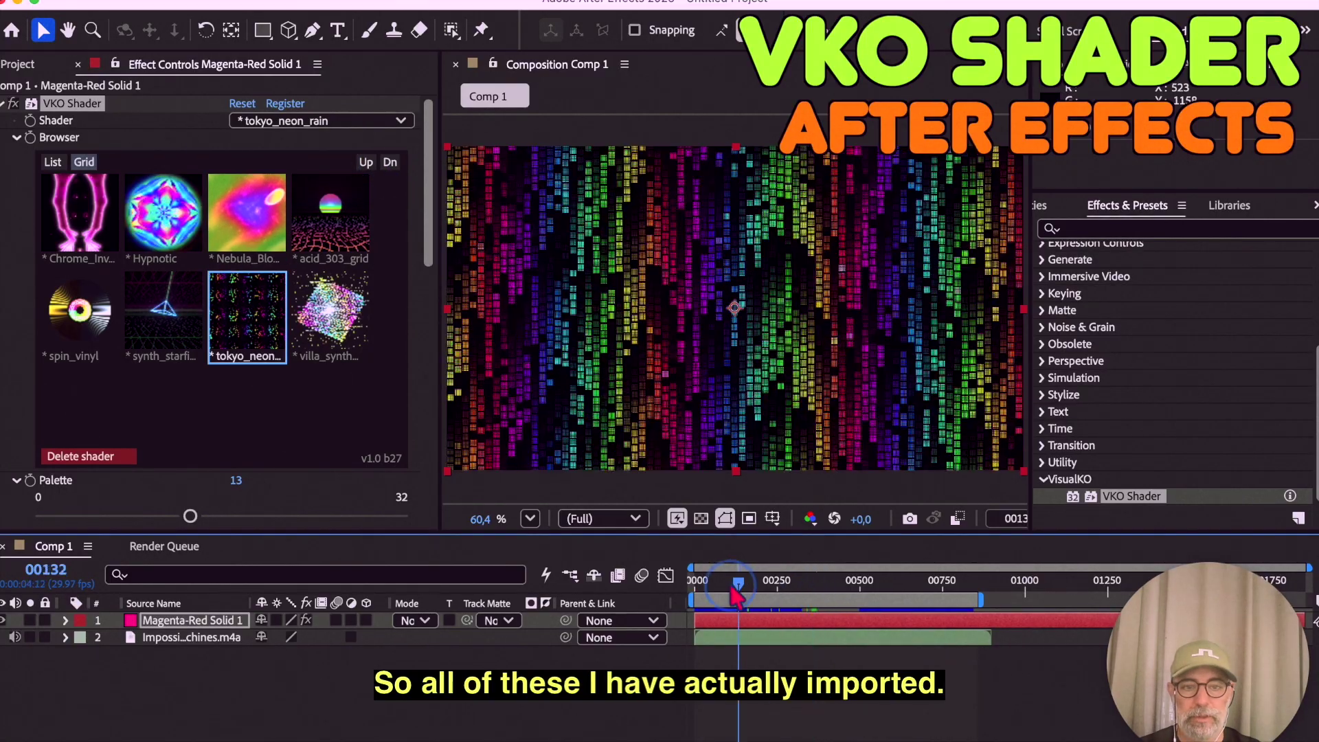
# Step: Apply the Hypnotic custom shader and preview it from frame 292
pyautogui.click(176, 211)
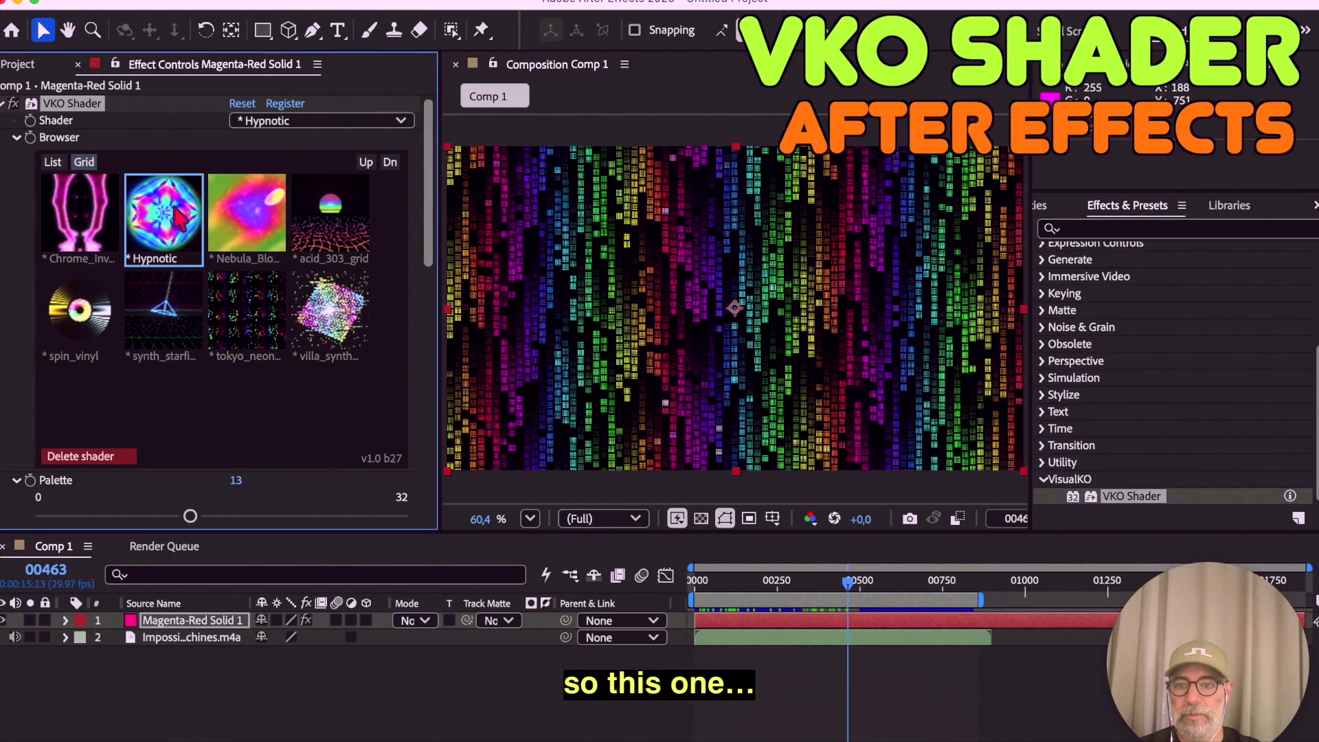
pyautogui.moveTo(849, 583); pyautogui.dragTo(797, 595)
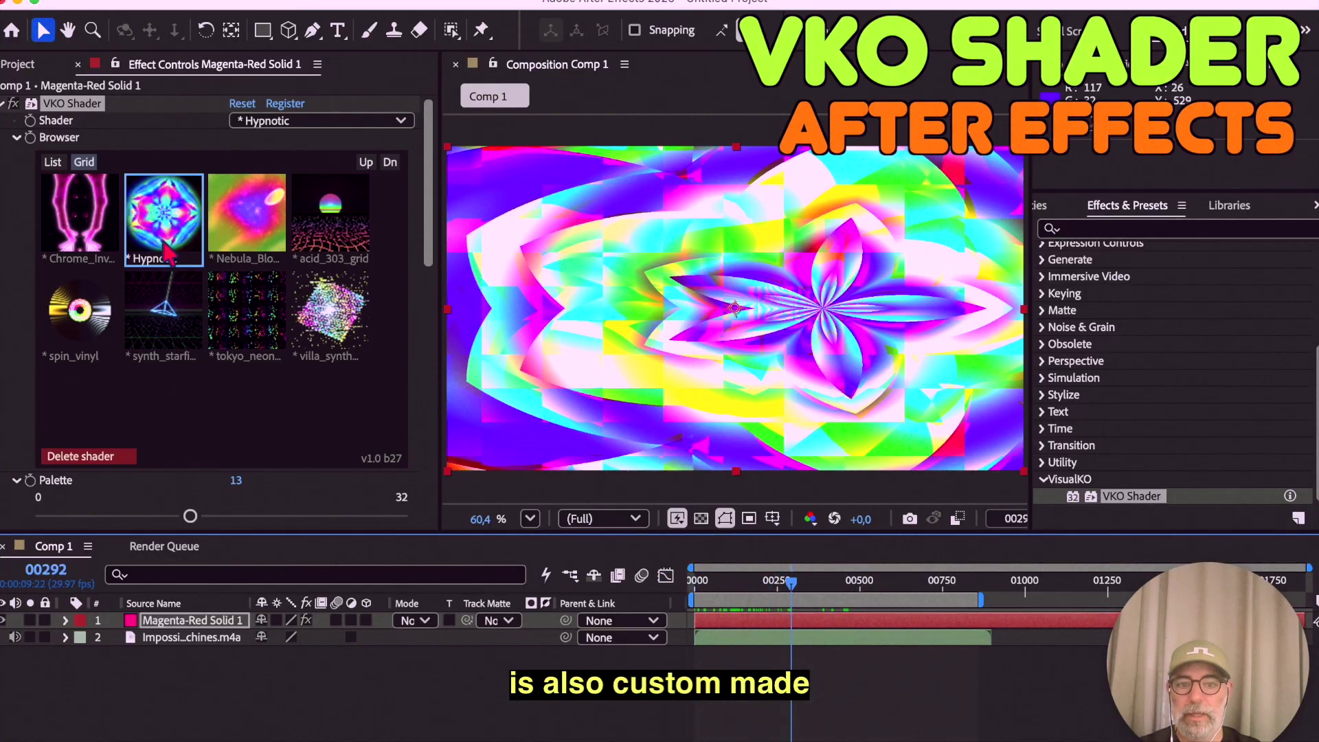
pyautogui.press('space')
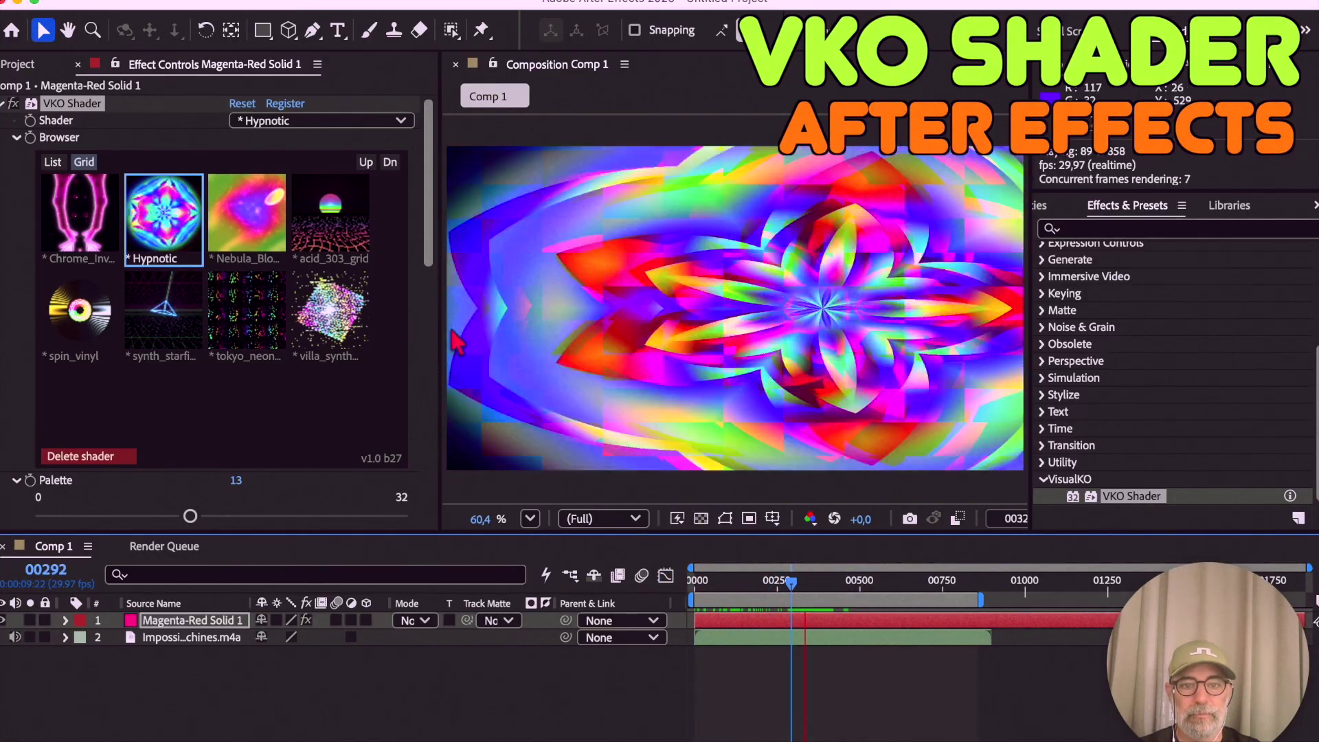
# Step: Apply the Chrome_Invocation_v2 custom shader and preview it from frame 325
pyautogui.click(71, 204)
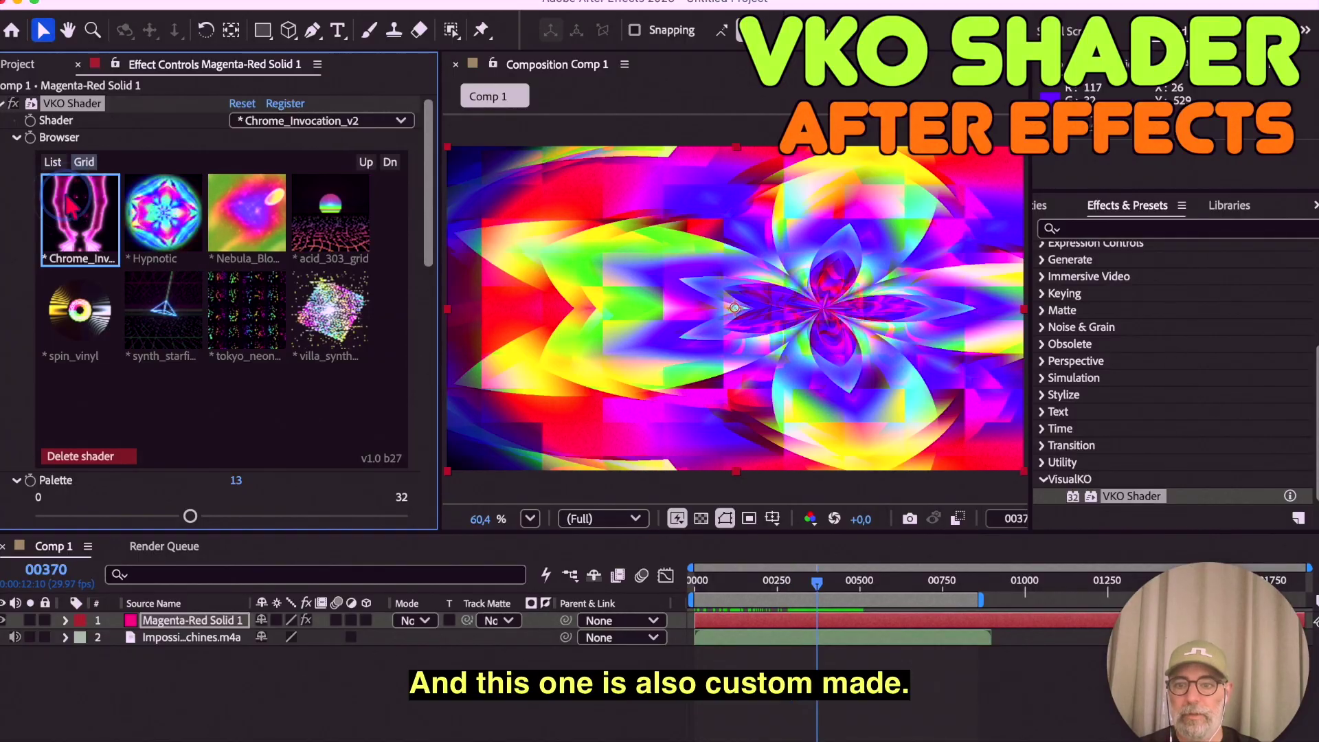
pyautogui.moveTo(824, 601)
pyautogui.mouseDown()
pyautogui.moveTo(707, 601)
pyautogui.moveTo(897, 601)
pyautogui.moveTo(801, 601)
pyautogui.mouseUp()
pyautogui.press('space')
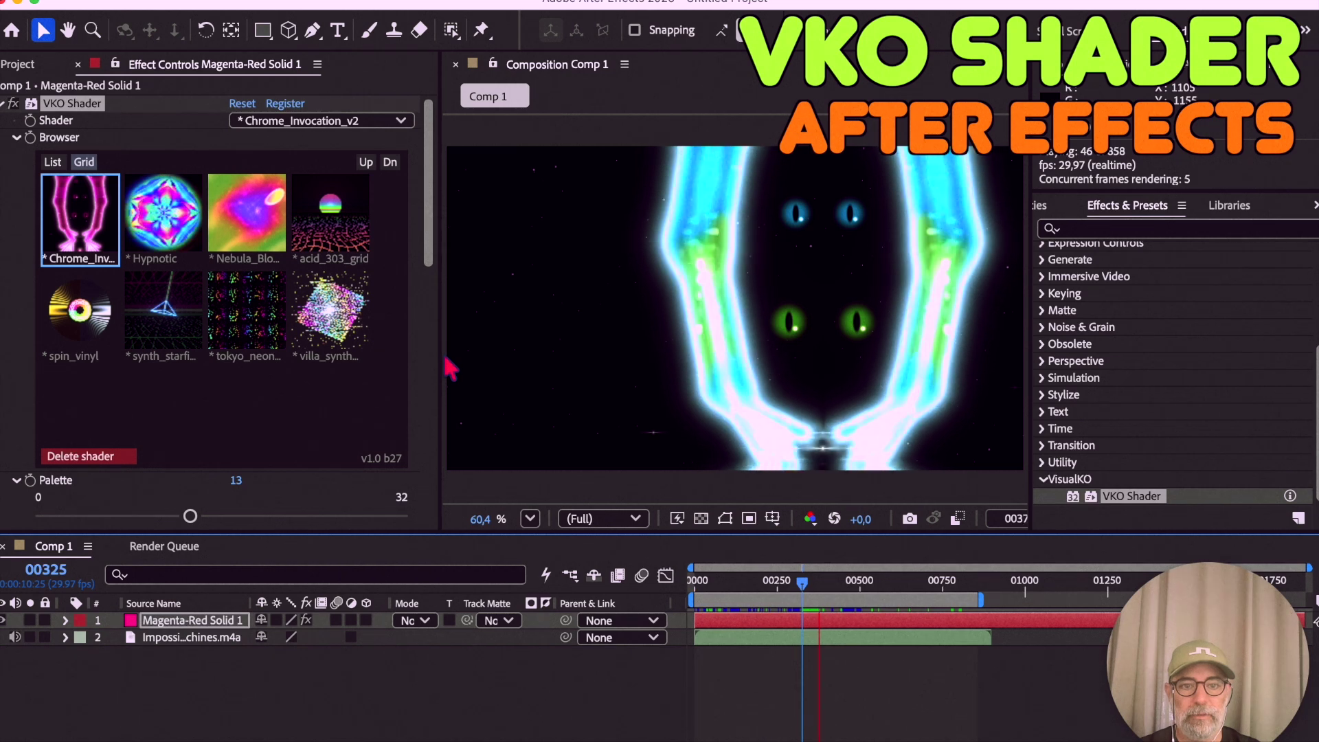
pyautogui.press('space')
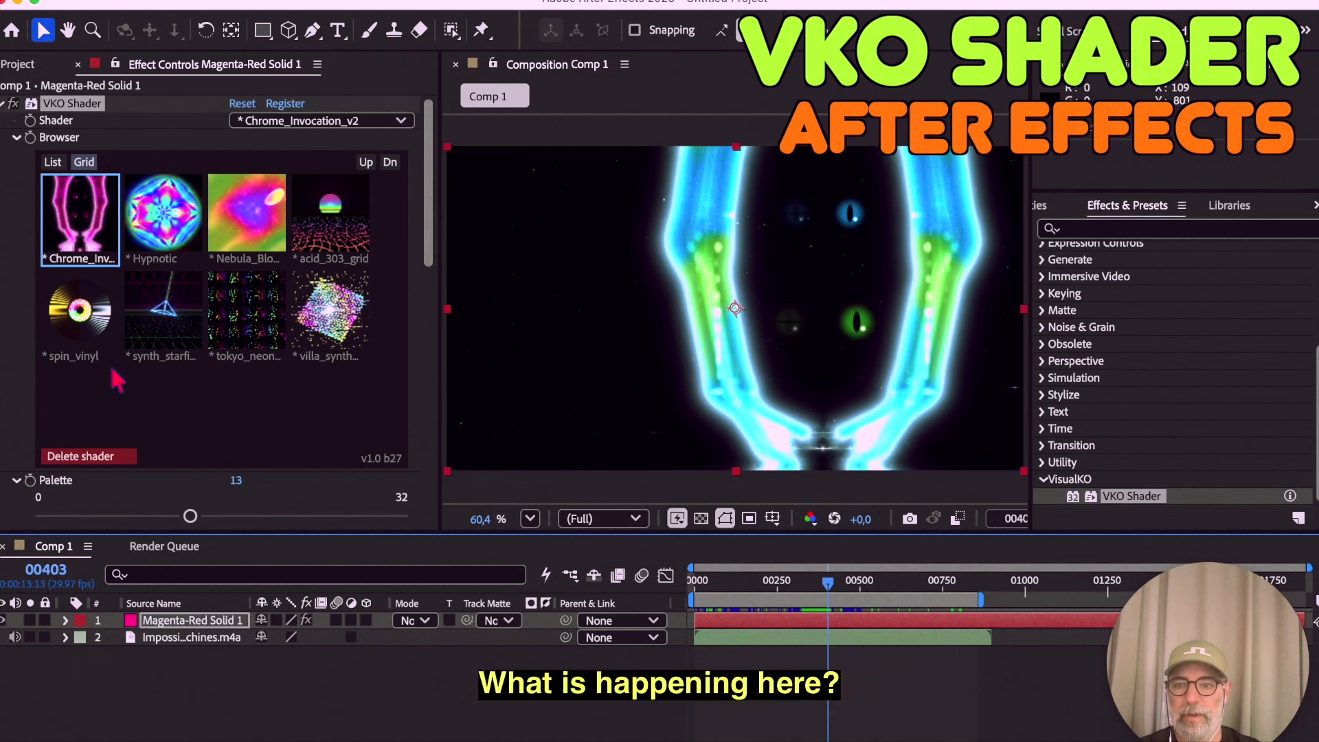
# Step: Set the Scale of the Chrome_Invocation_v2 shader to 0.88 and return to the shader browser
pyautogui.scroll(-15, 117, 380)
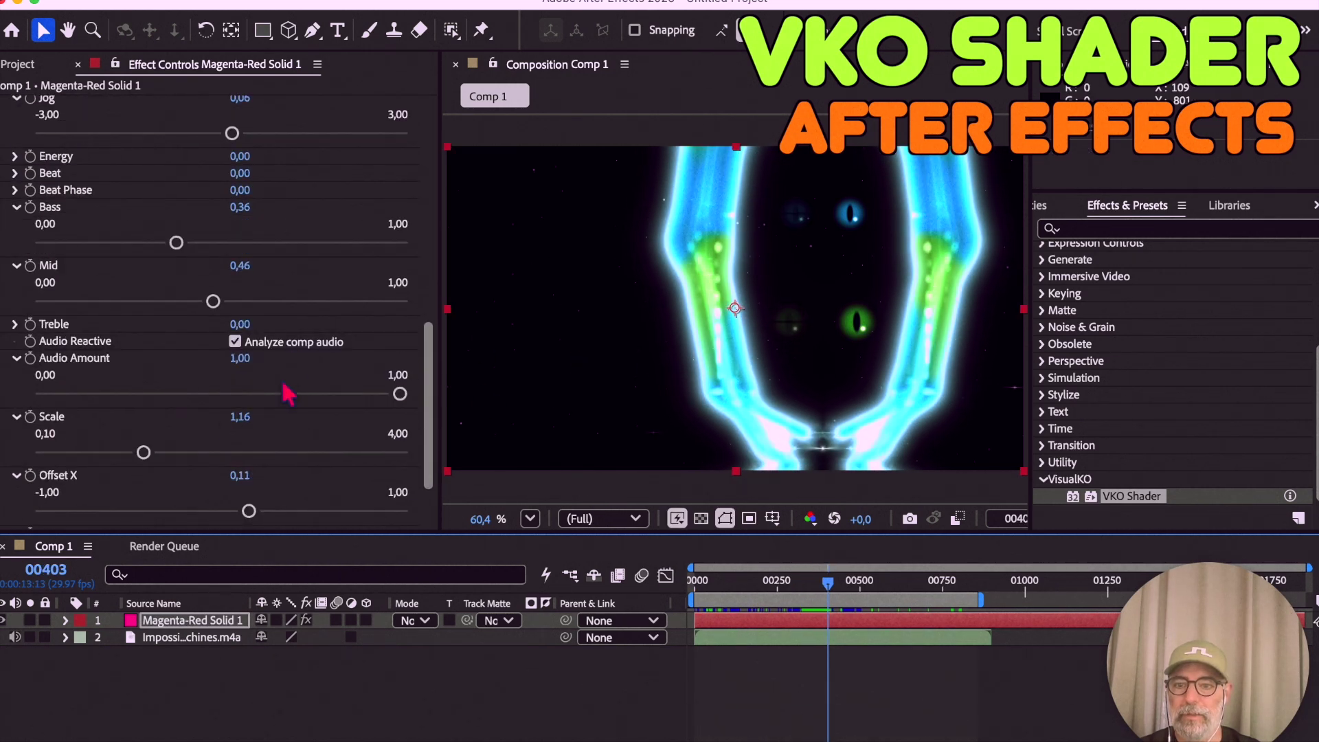
pyautogui.moveTo(143, 453)
pyautogui.mouseDown()
pyautogui.moveTo(74, 455)
pyautogui.moveTo(247, 454)
pyautogui.moveTo(117, 453)
pyautogui.mouseUp()
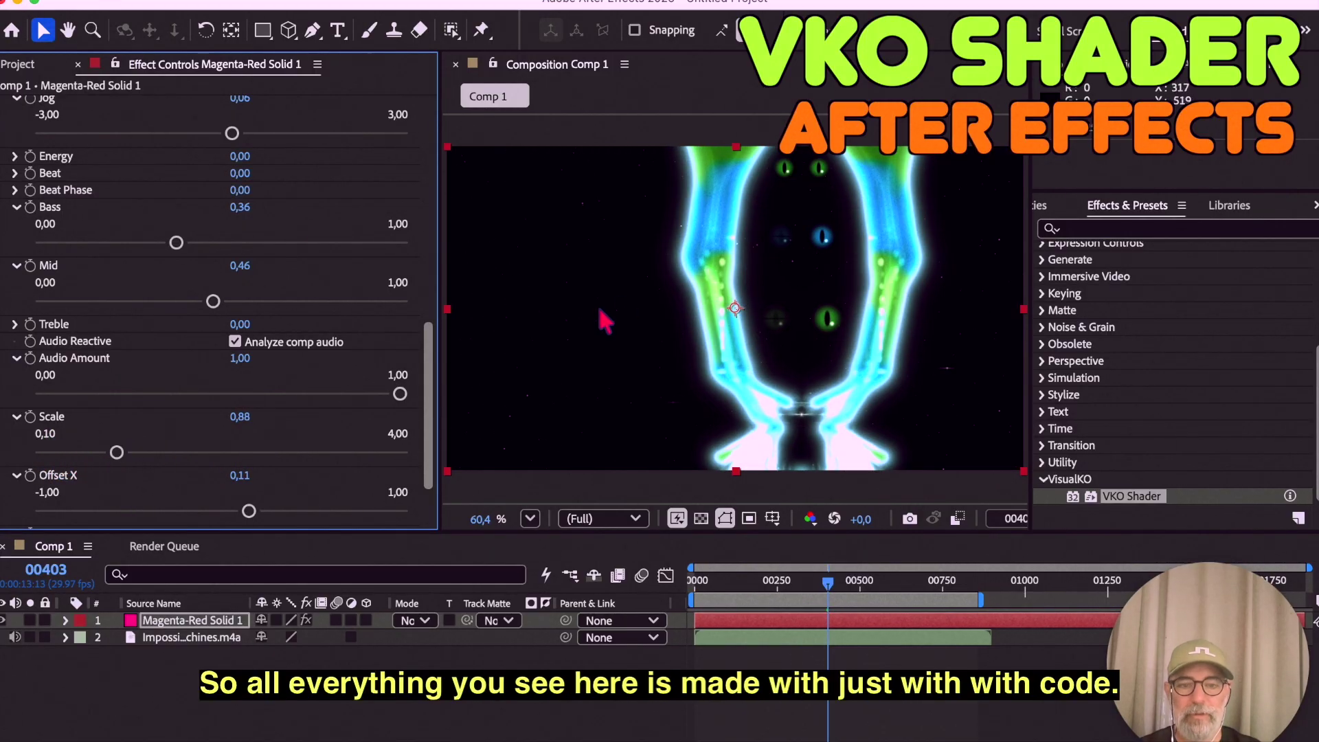
pyautogui.scroll(10, 323, 412)
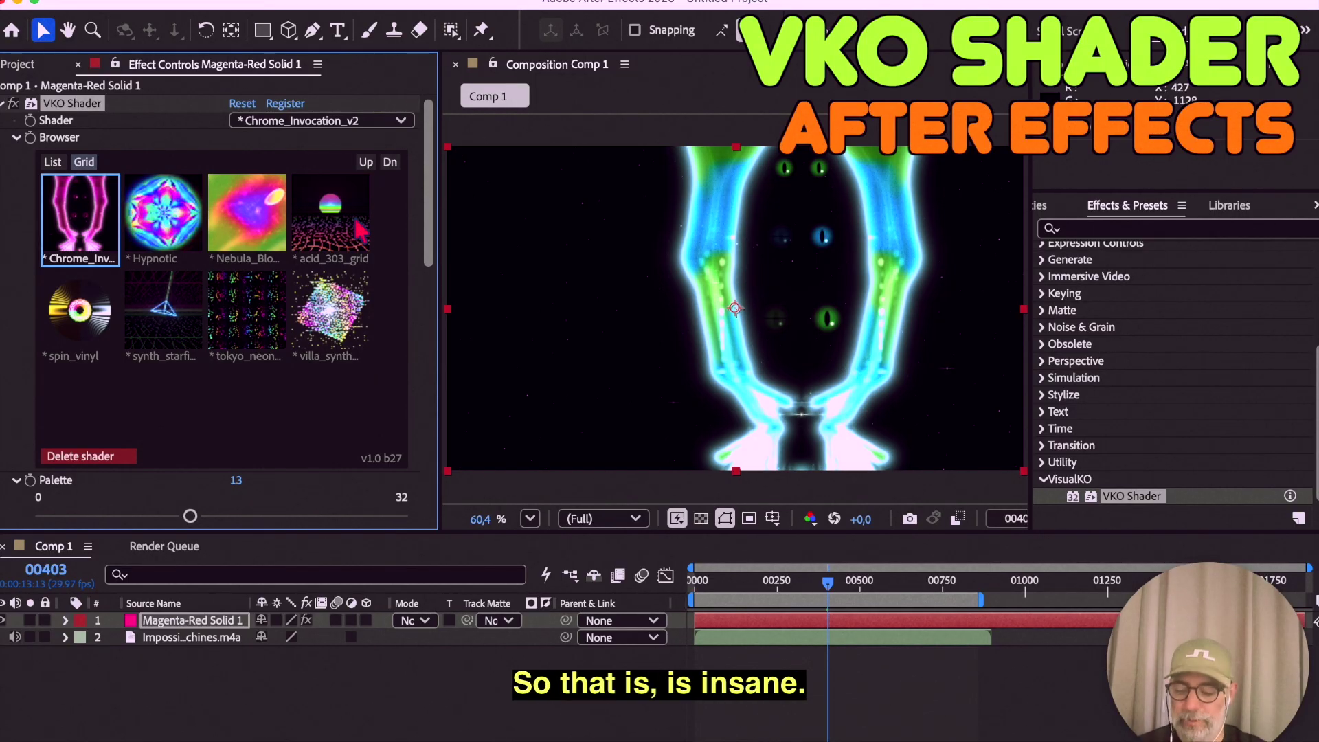
# Step: Switch to the VKO1 Graph Editor in the browser, close its export dialog and return to After Effects
pyautogui.press('super+Tab')
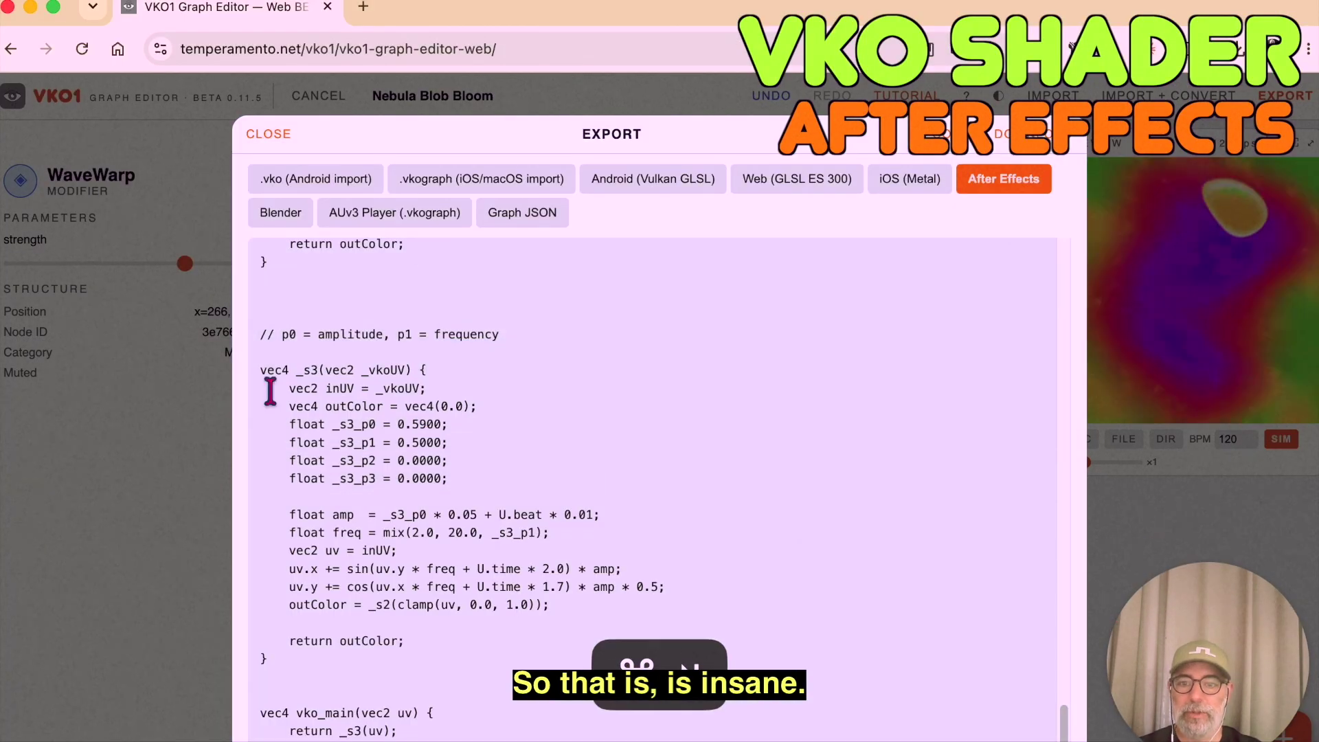
pyautogui.press('Escape')
pyautogui.press('super+Tab')
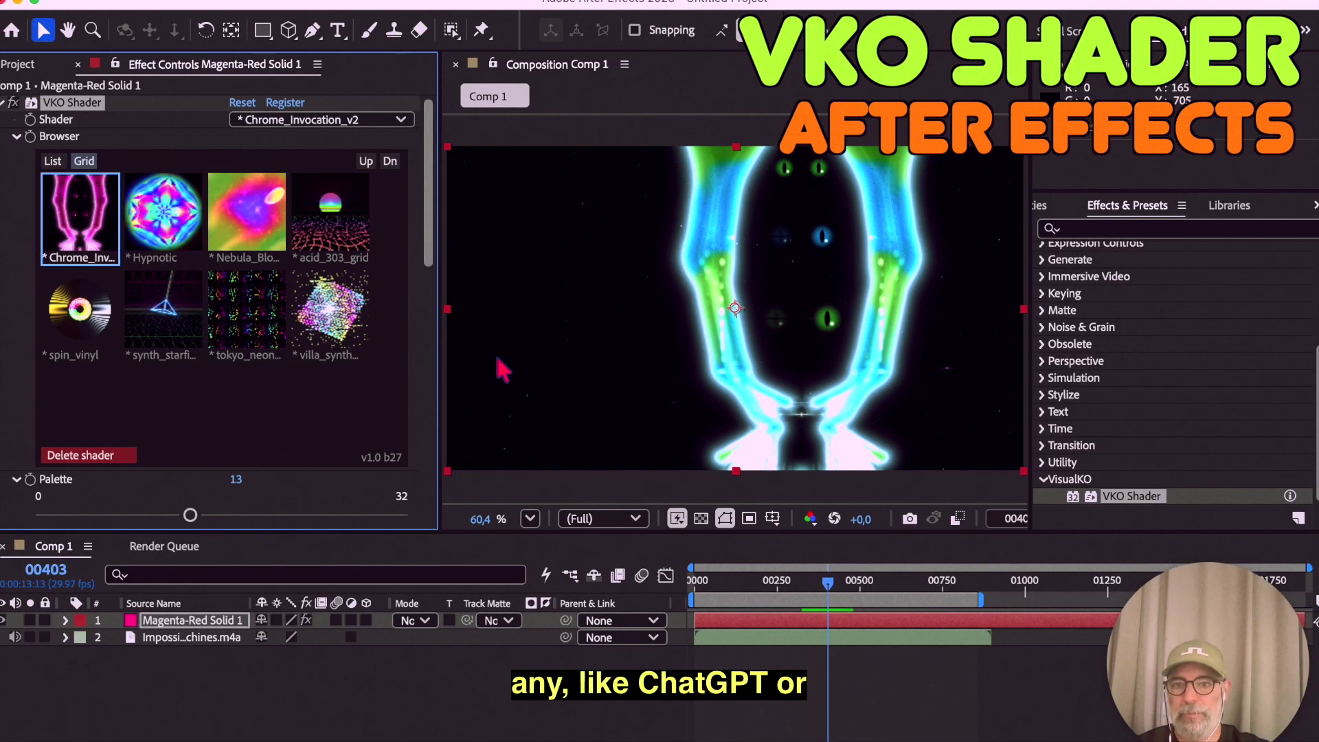
# Step: Switch to the VKO1 Graph Editor, open its help page and find the llms.txt cheat sheet under Build Shaders with Claude
pyautogui.press('super+Tab')
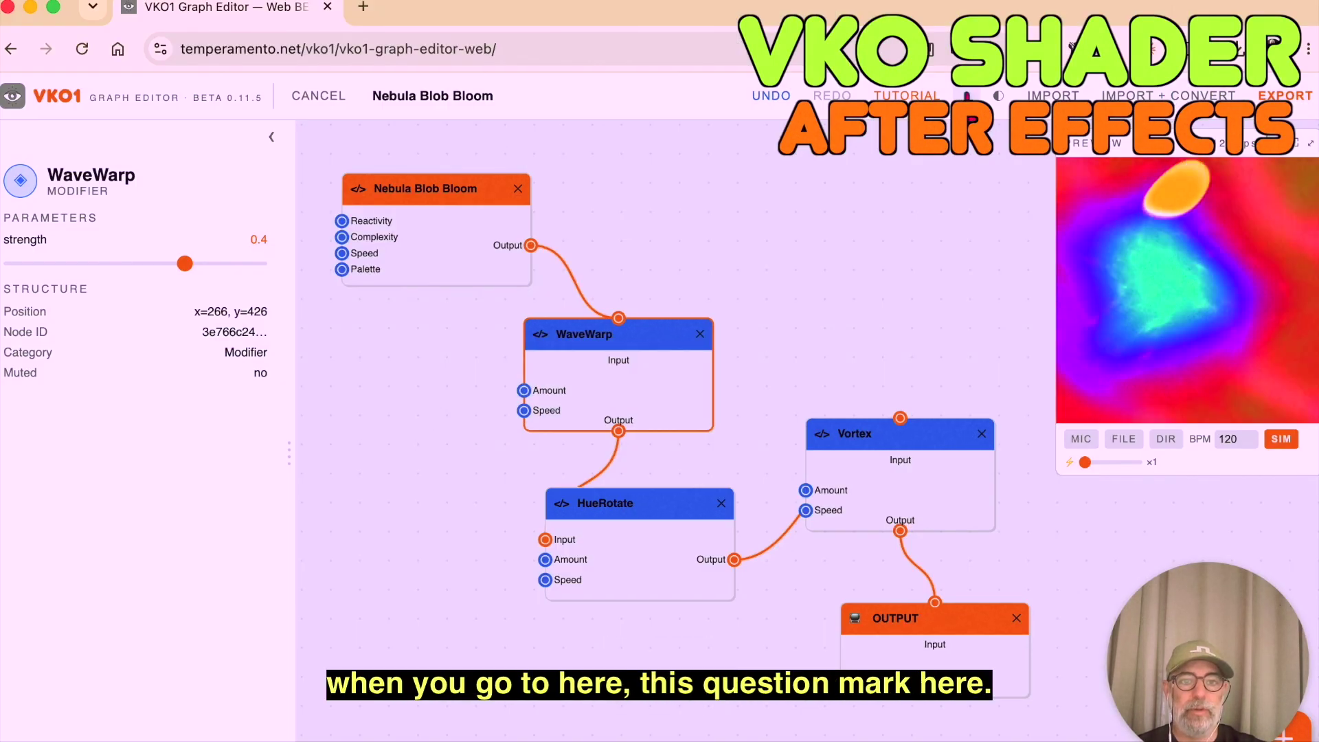
pyautogui.click(966, 96)
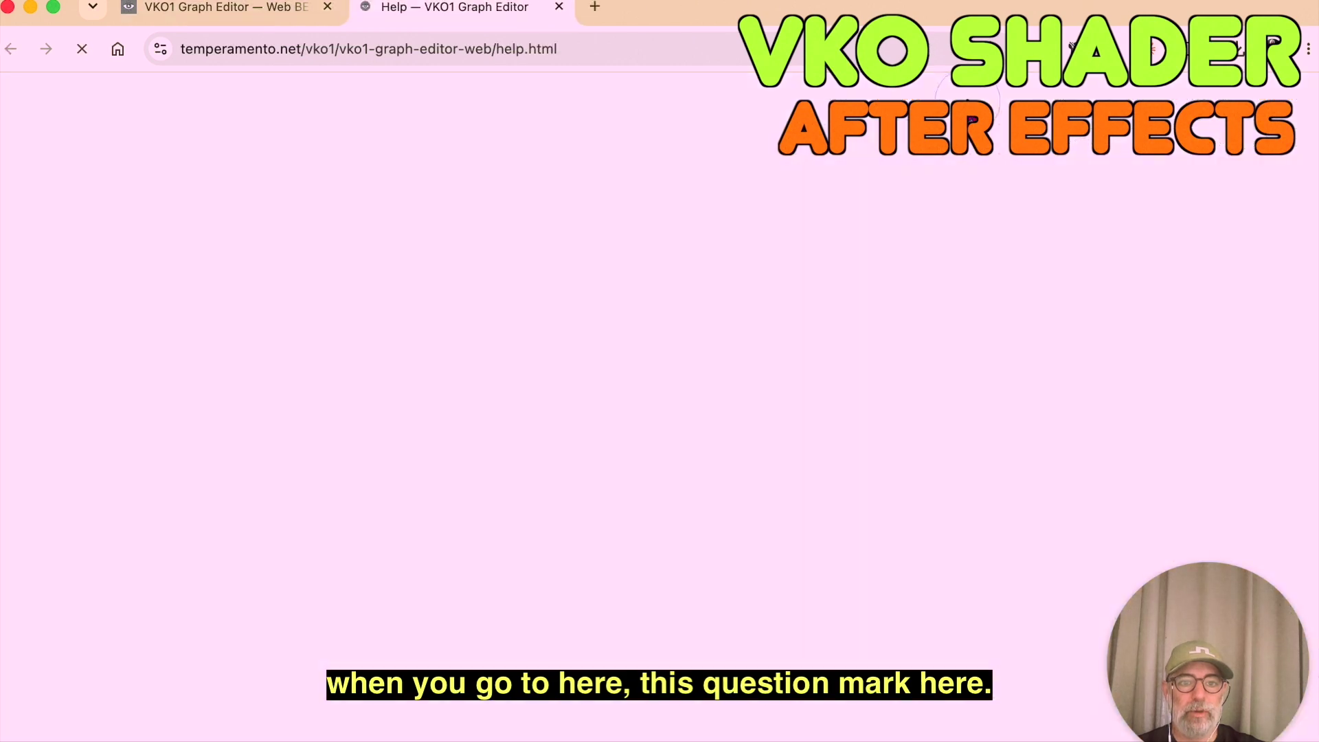
pyautogui.scroll(-20, 508, 460)
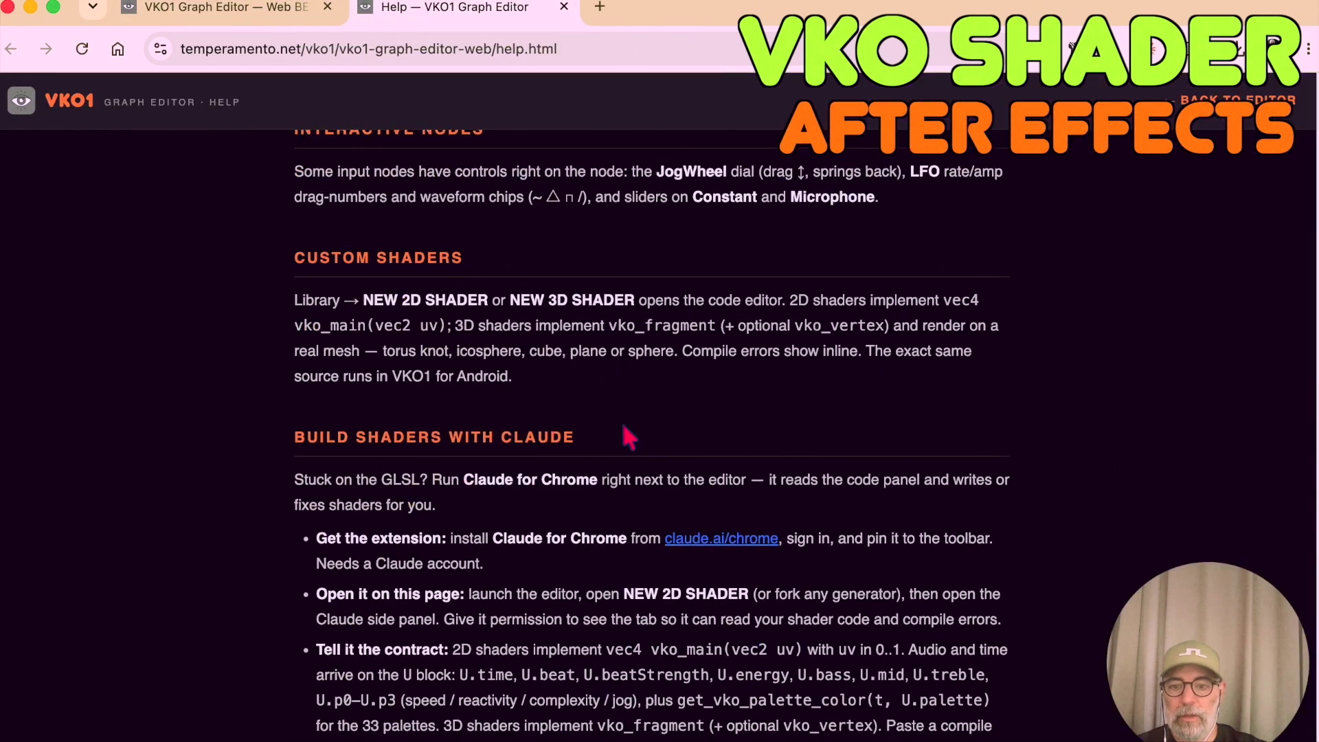
pyautogui.scroll(-20, 608, 404)
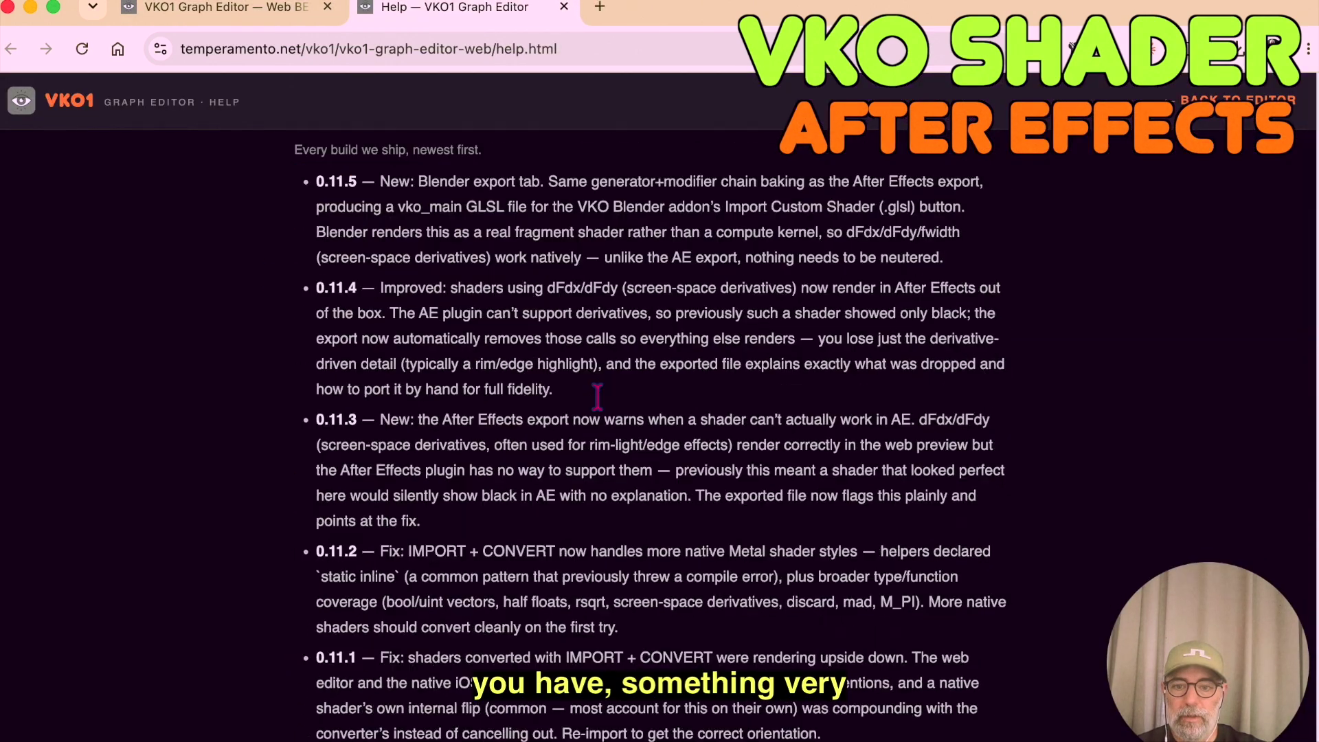
pyautogui.scroll(-10, 605, 409)
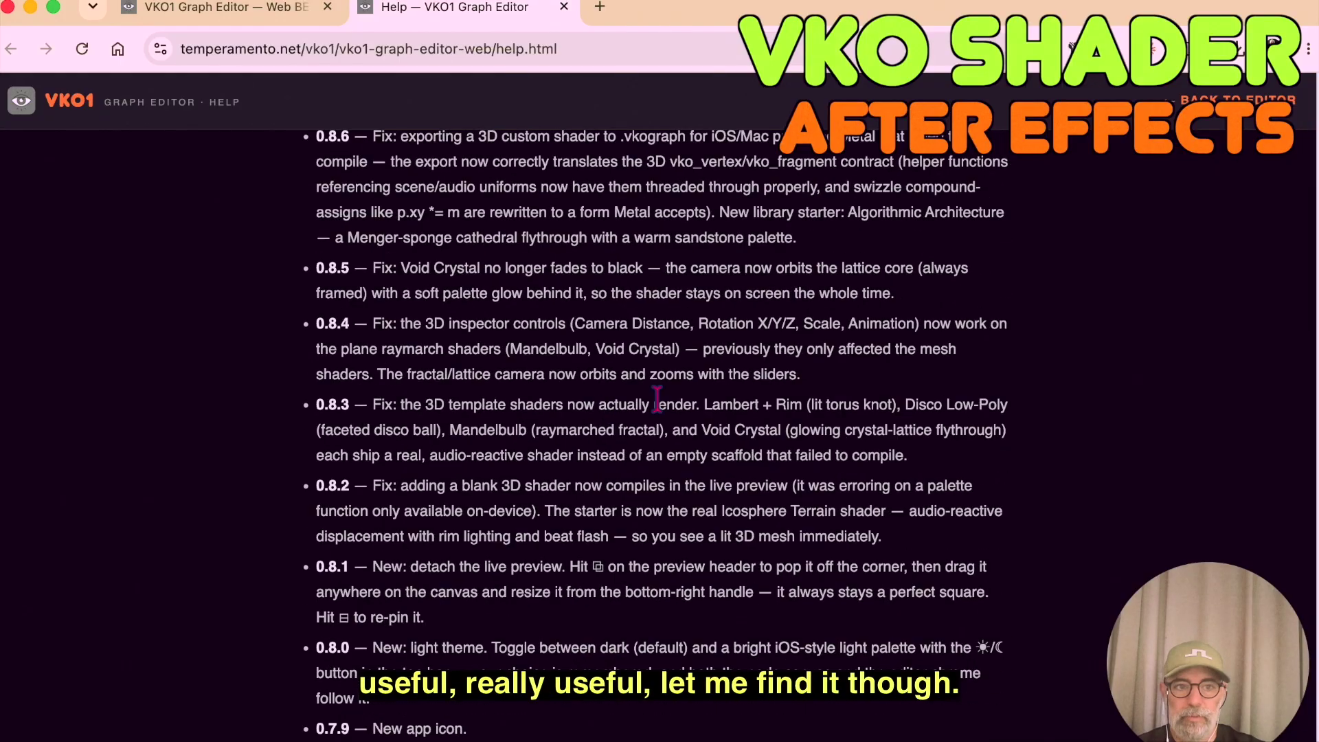
pyautogui.scroll(-8, 657, 398)
pyautogui.scroll(20, 658, 398)
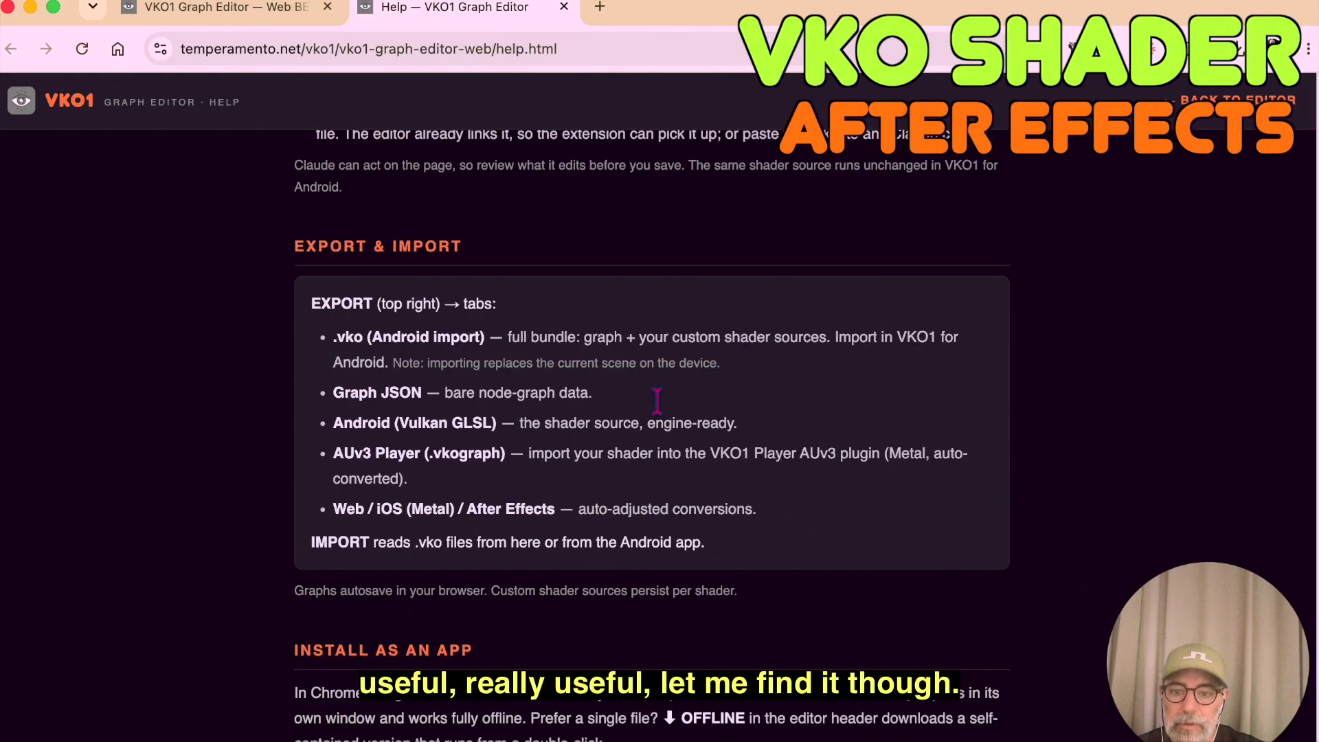
pyautogui.scroll(10, 648, 409)
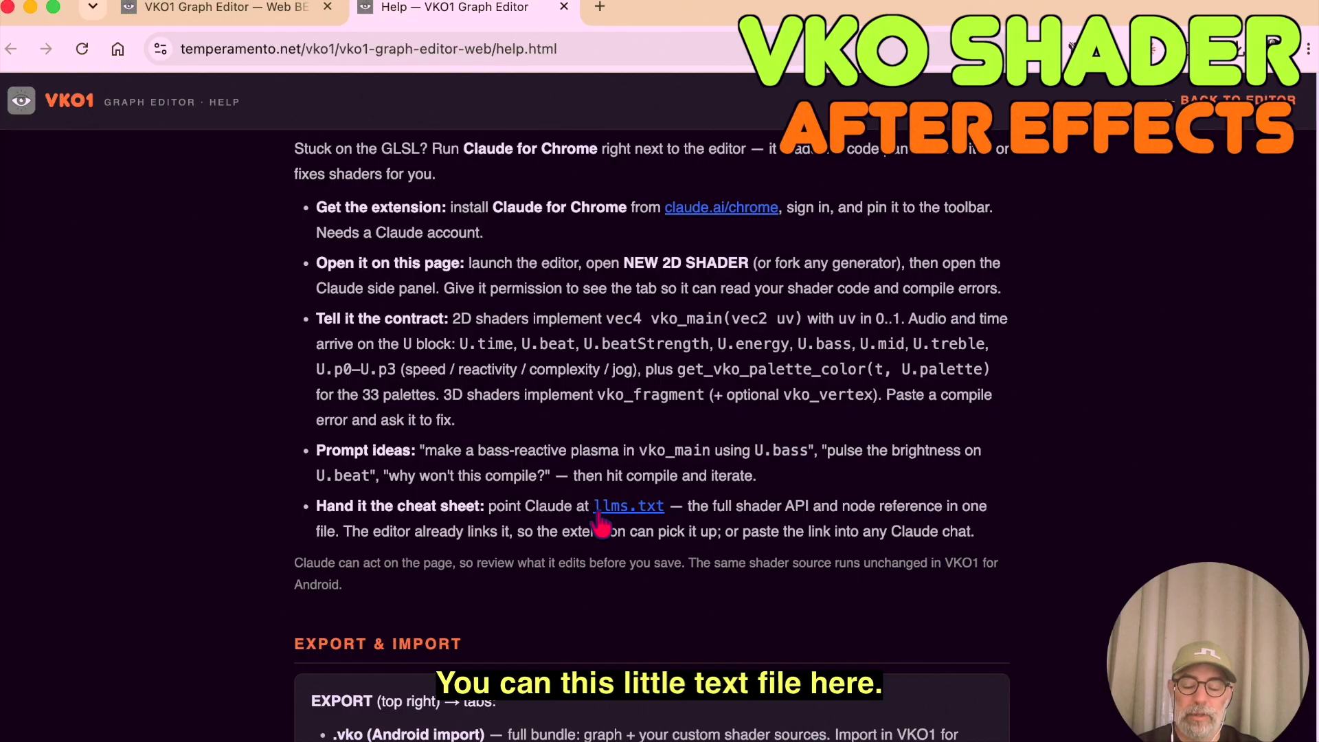
# Step: Open the llms.txt shader reference from the help page and return to the VKO1 Graph Editor's node graph
pyautogui.click(624, 508)
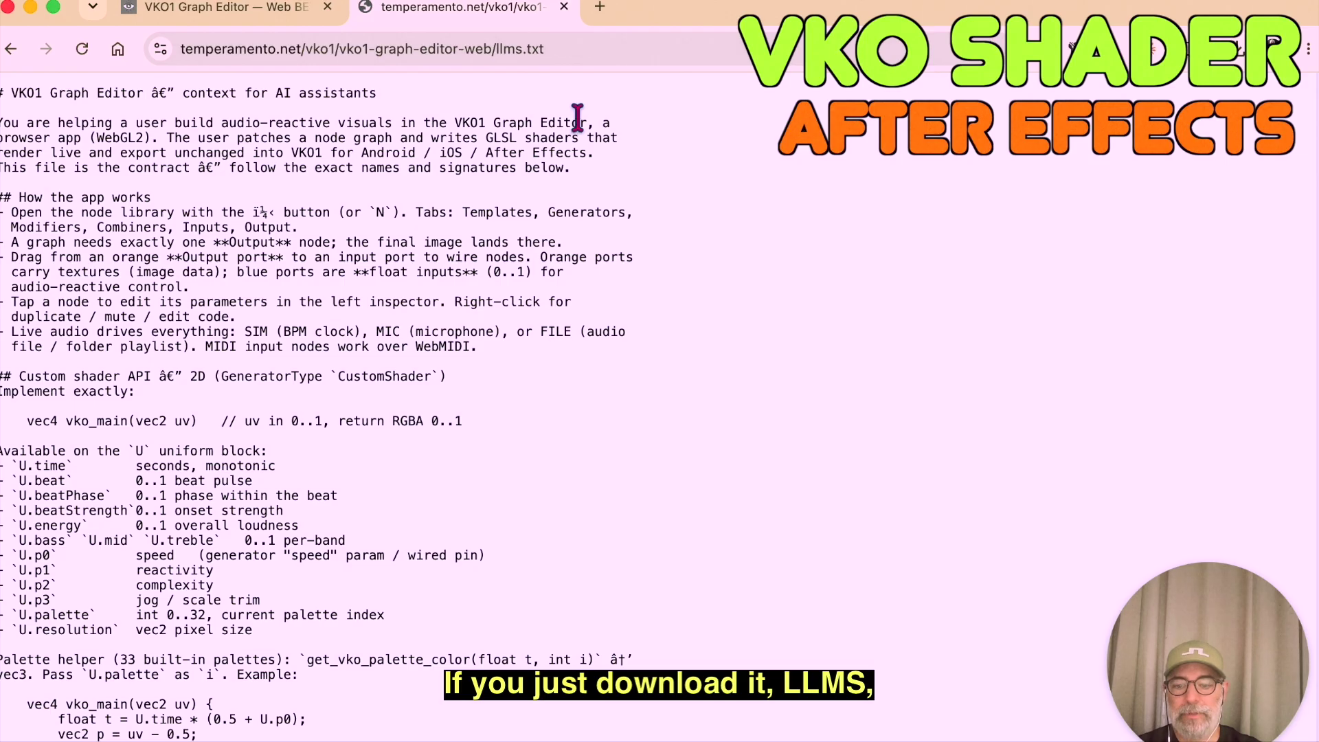
pyautogui.click(287, 10)
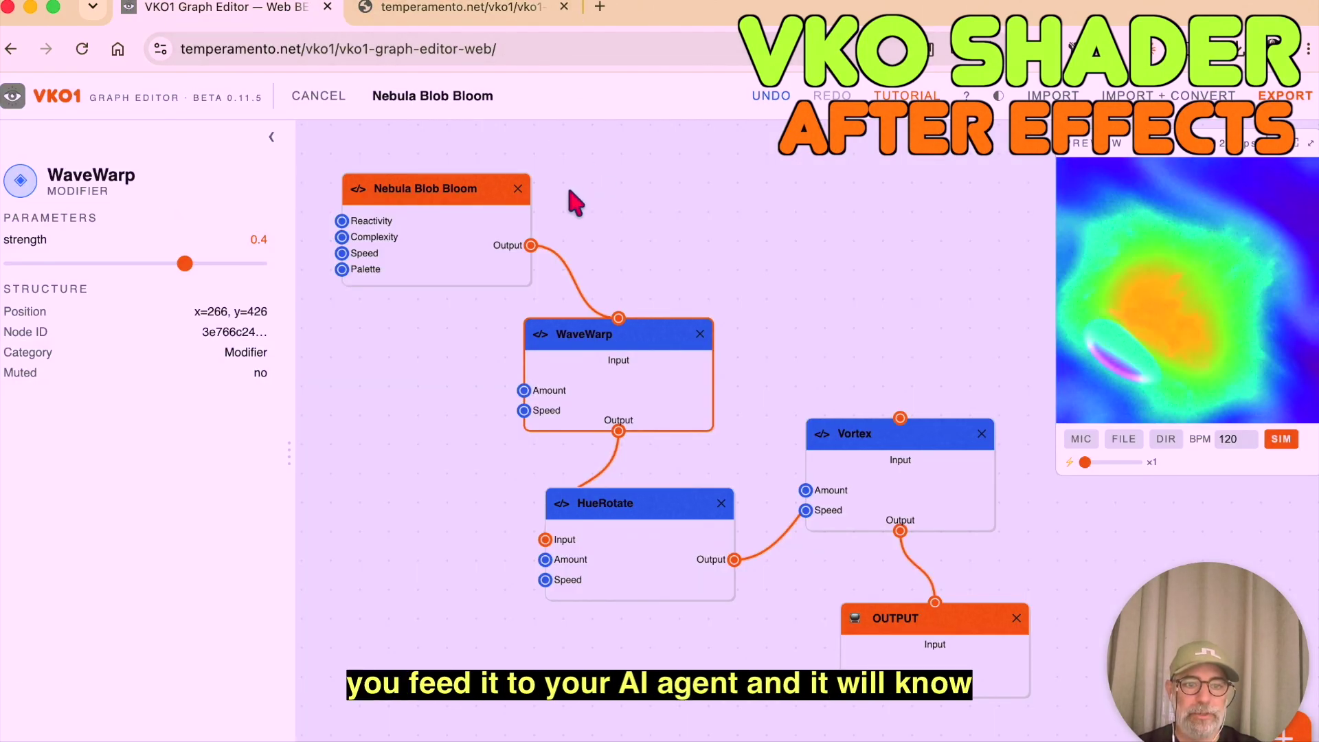
# Step: Select the Nebula Blob Bloom generator node and set its palette to 11 · Lava
pyautogui.click(678, 357)
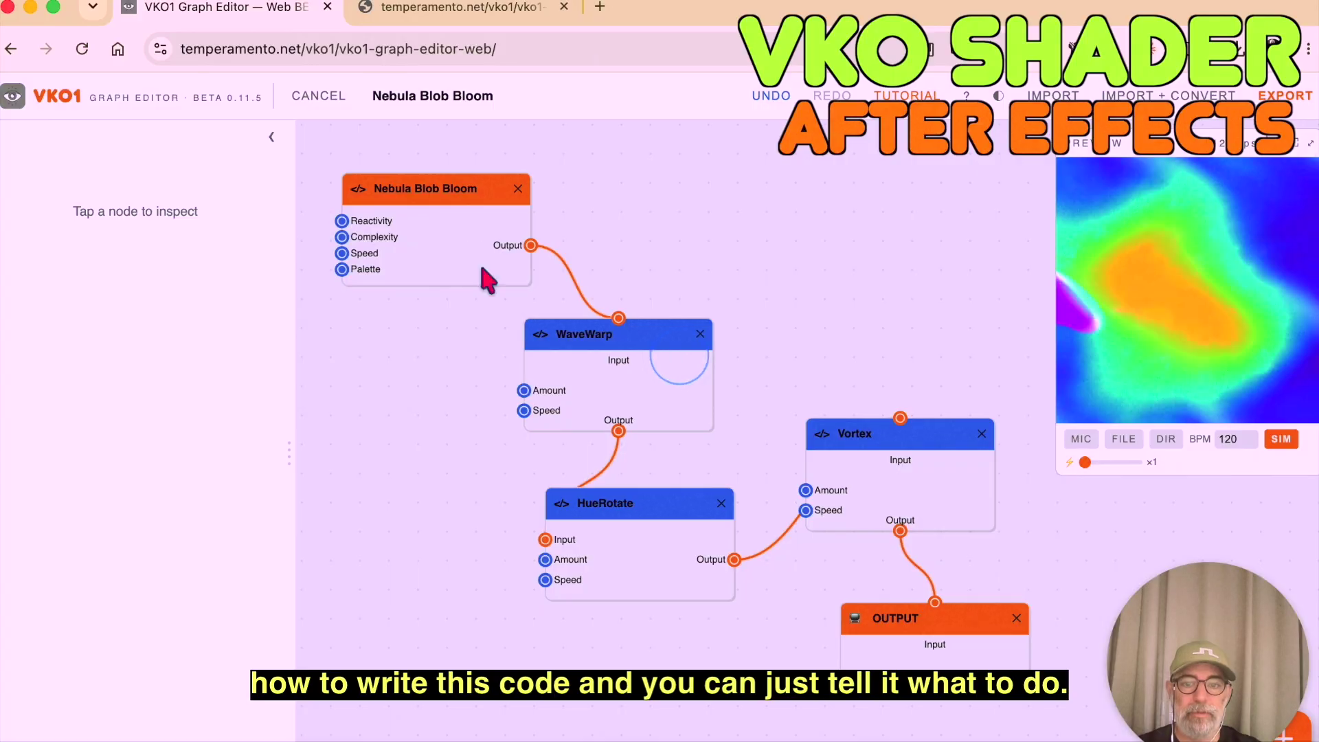
pyautogui.click(479, 241)
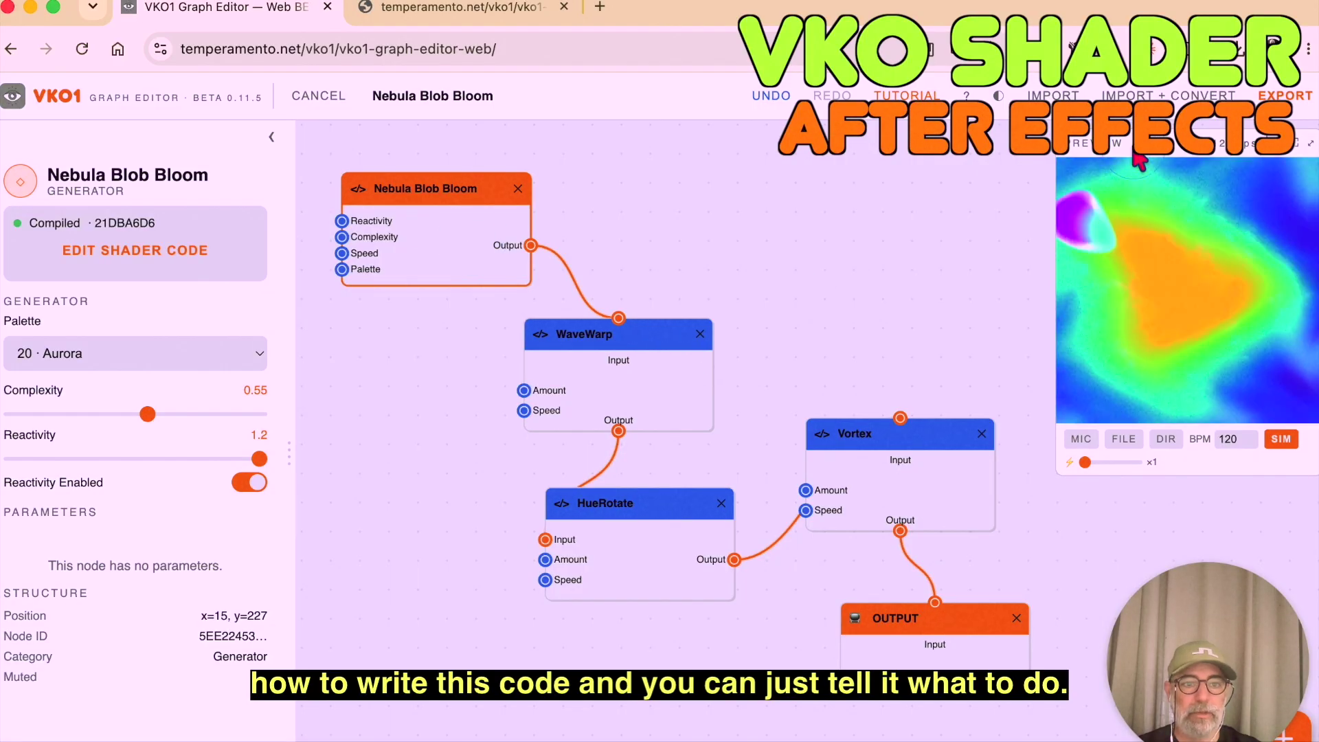
pyautogui.press('super+Tab')
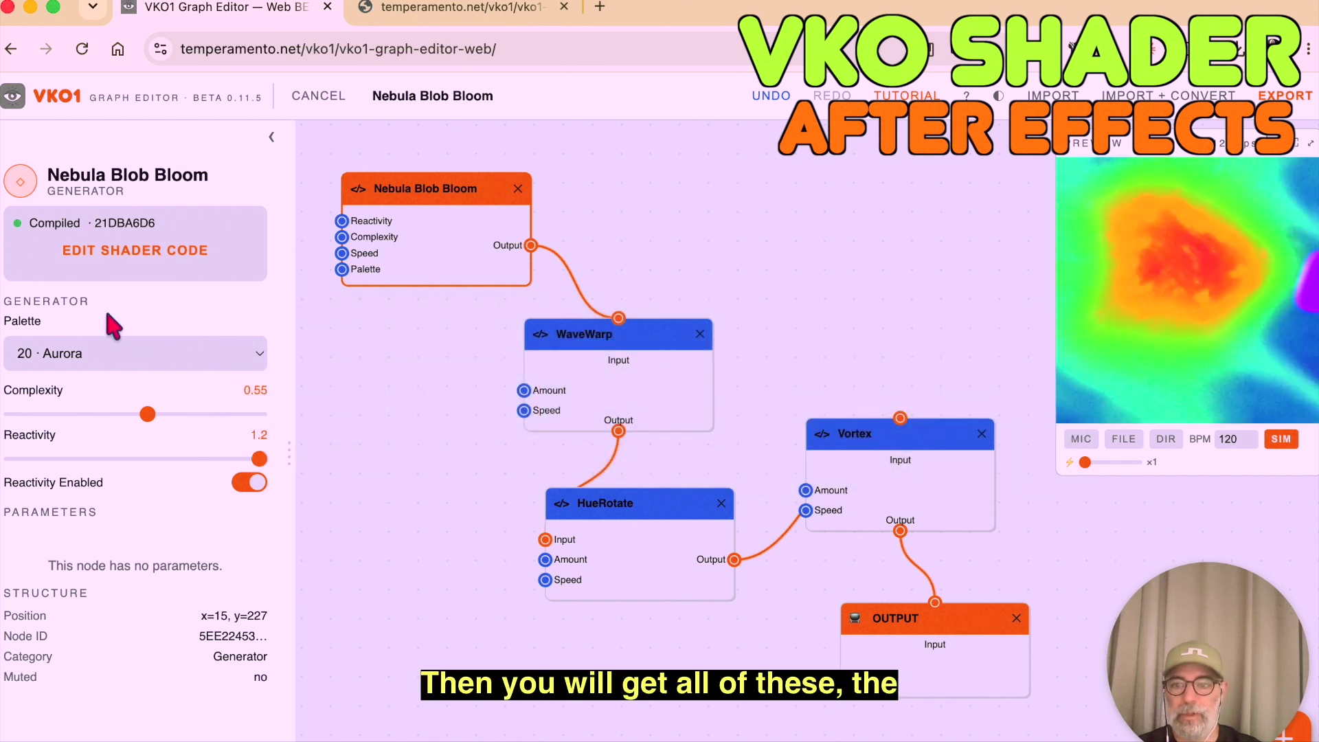
pyautogui.click(81, 353)
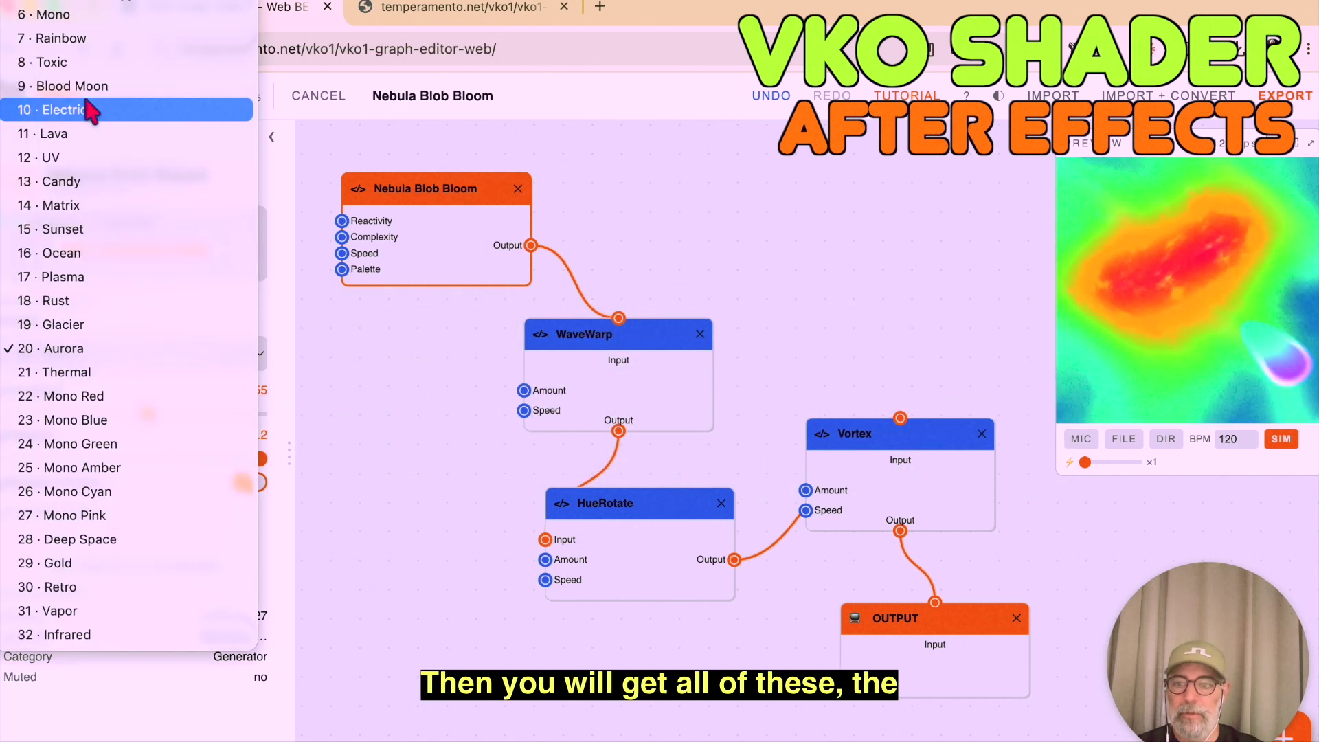
pyautogui.click(88, 134)
# Step: Switch to After Effects and try the Nebula_Blob_Bloom shader at frame 235 and the villa_synthwave shader at frame 223
pyautogui.press('super+Tab')
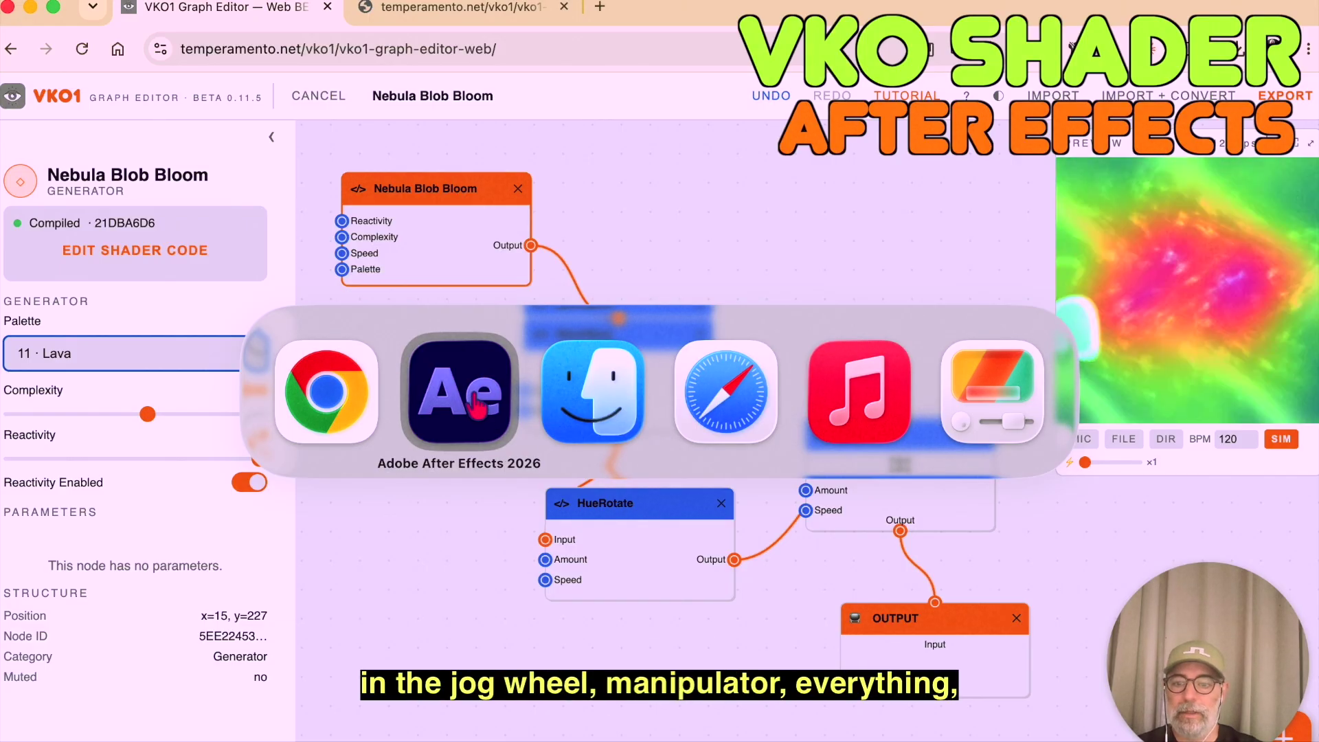
pyautogui.click(450, 402)
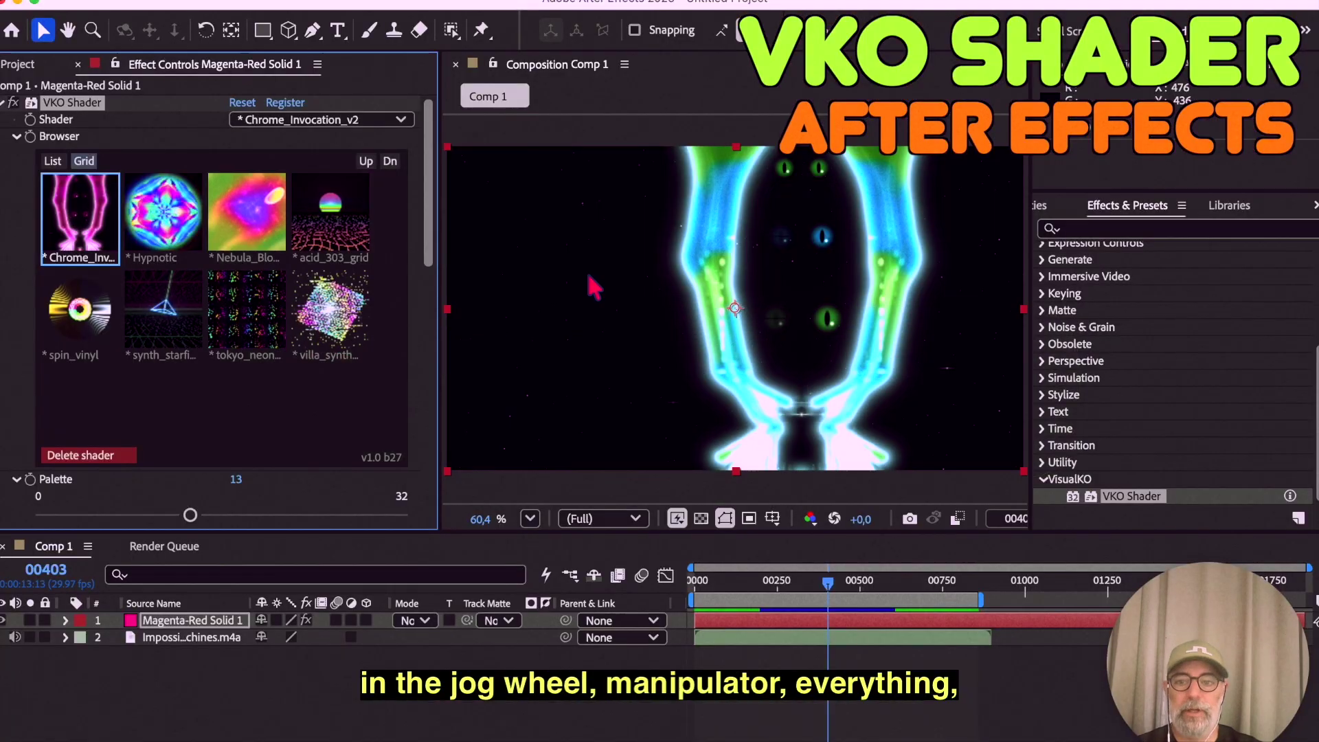
pyautogui.moveTo(756, 582); pyautogui.dragTo(775, 585)
pyautogui.click(259, 229)
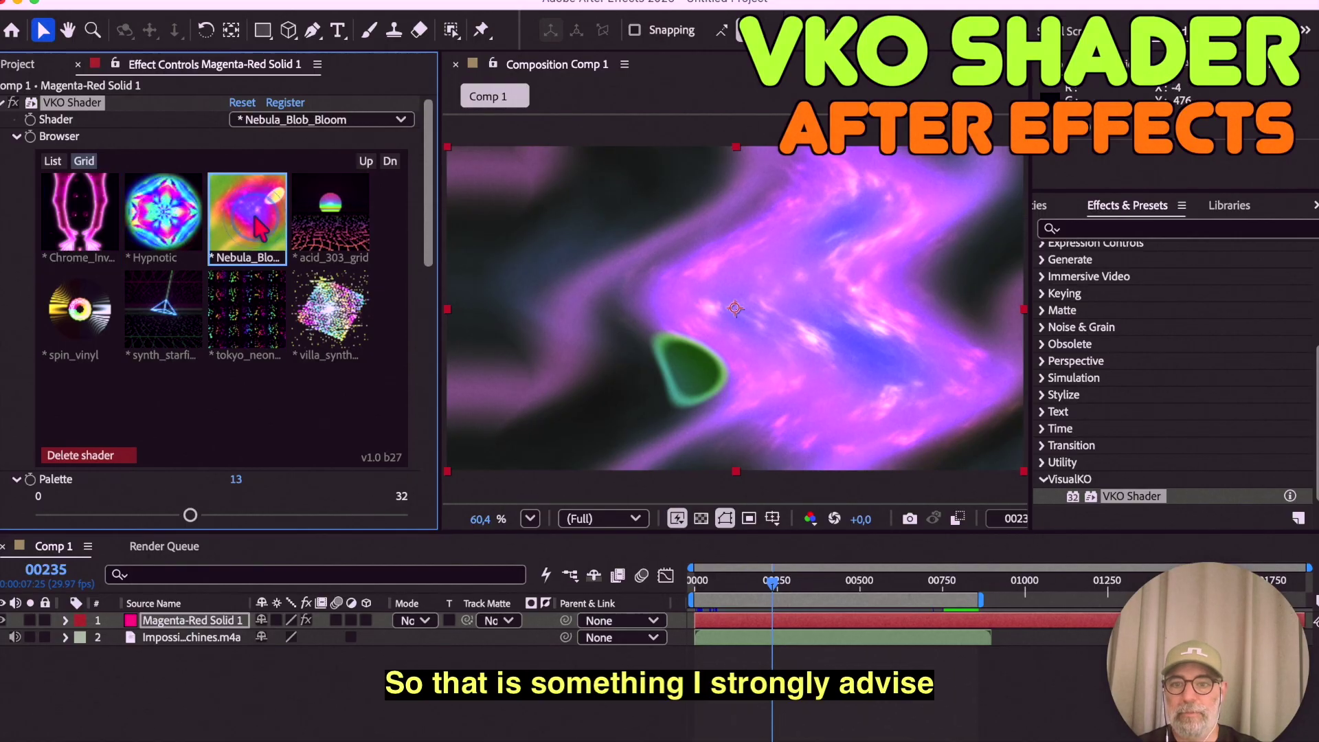
pyautogui.click(353, 334)
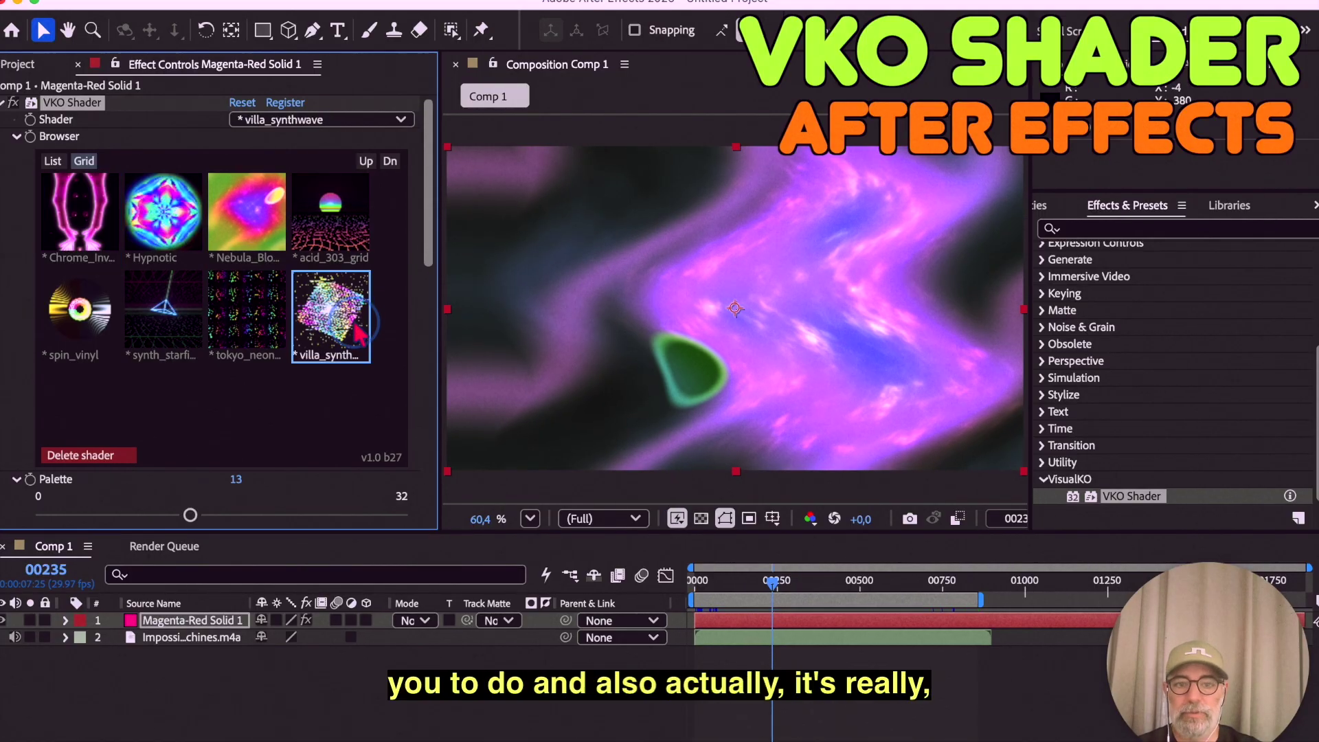
pyautogui.moveTo(774, 576); pyautogui.dragTo(768, 580)
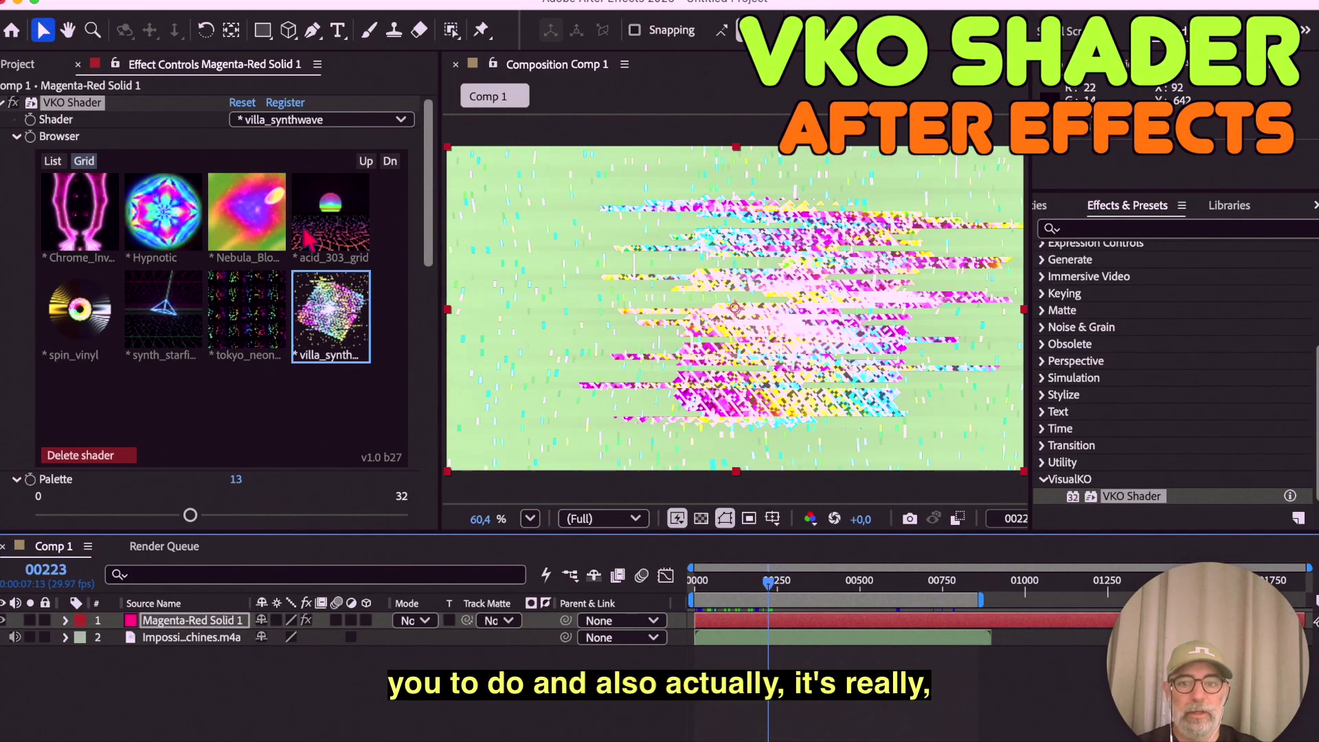
# Step: Apply the acid_303_grid custom shader to the Magenta-Red Solid 1 layer, preview it and move the playhead to frame 244
pyautogui.click(330, 216)
pyautogui.press('space')
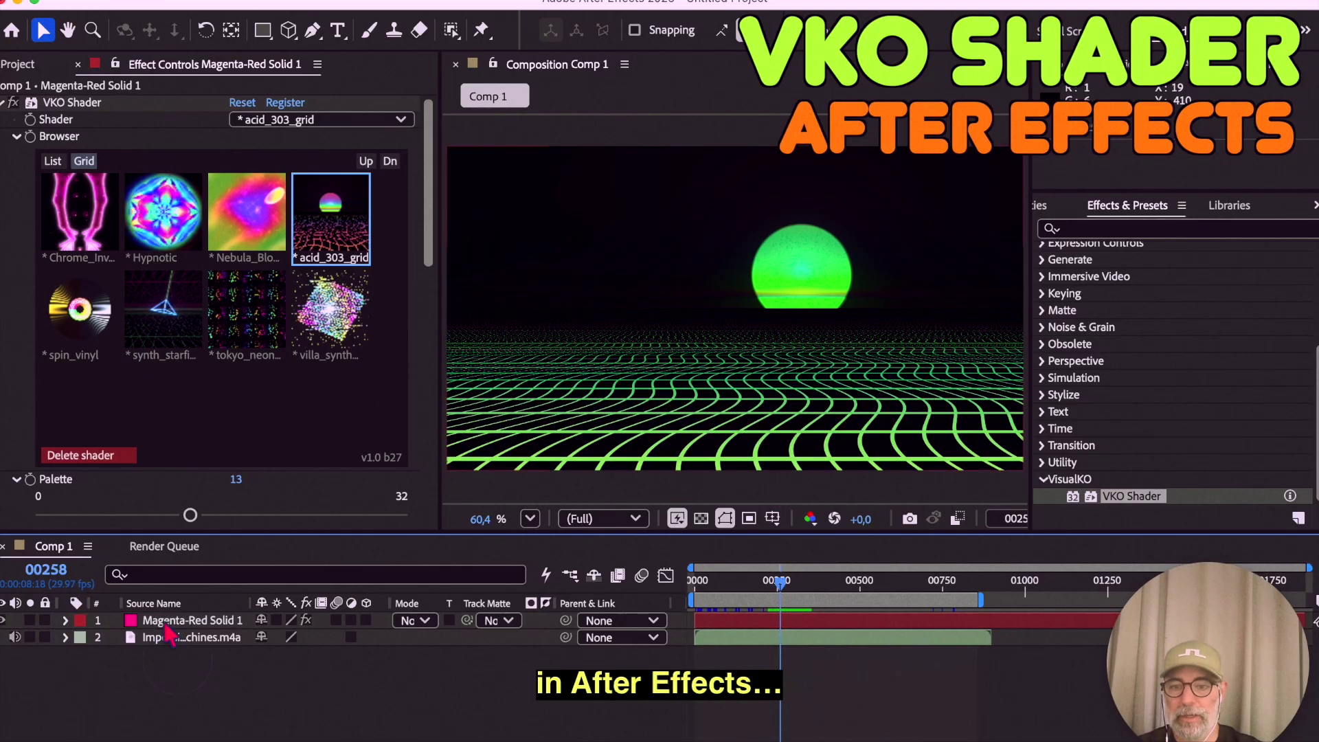
pyautogui.click(185, 620)
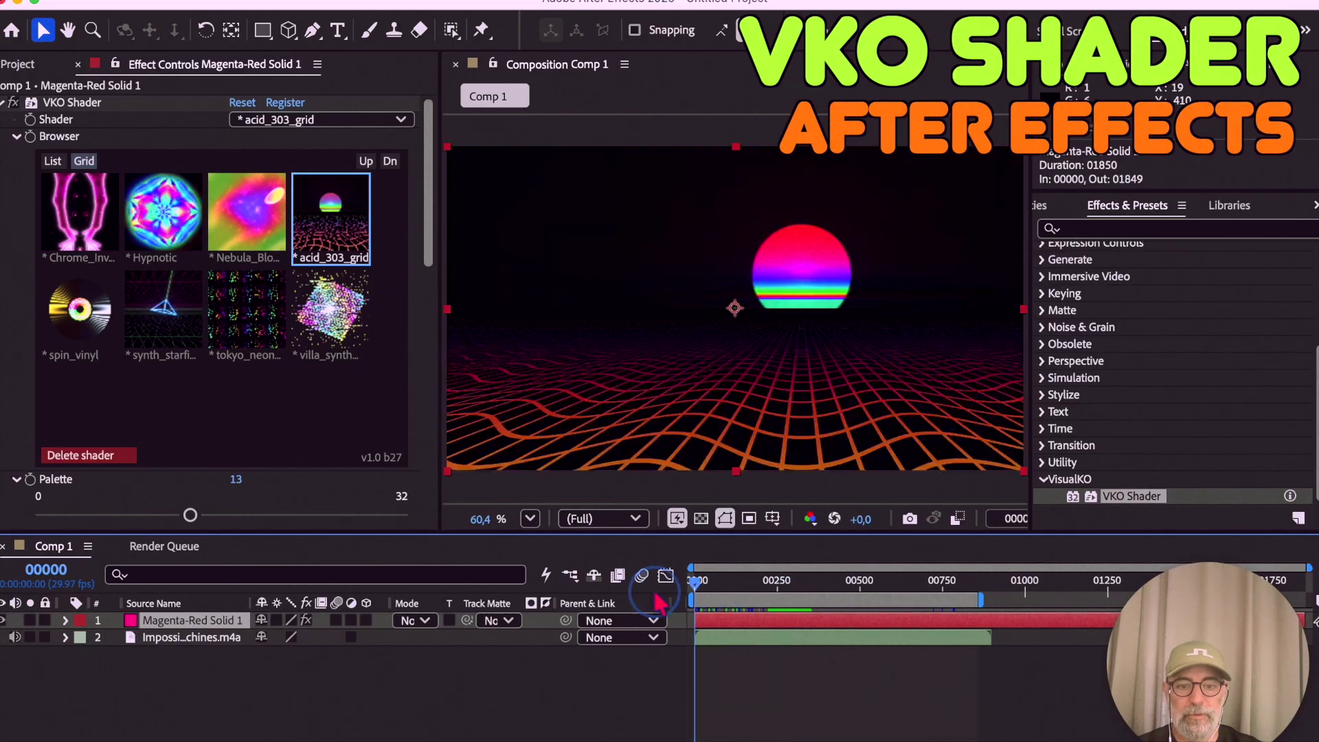
pyautogui.moveTo(794, 591); pyautogui.dragTo(775, 581)
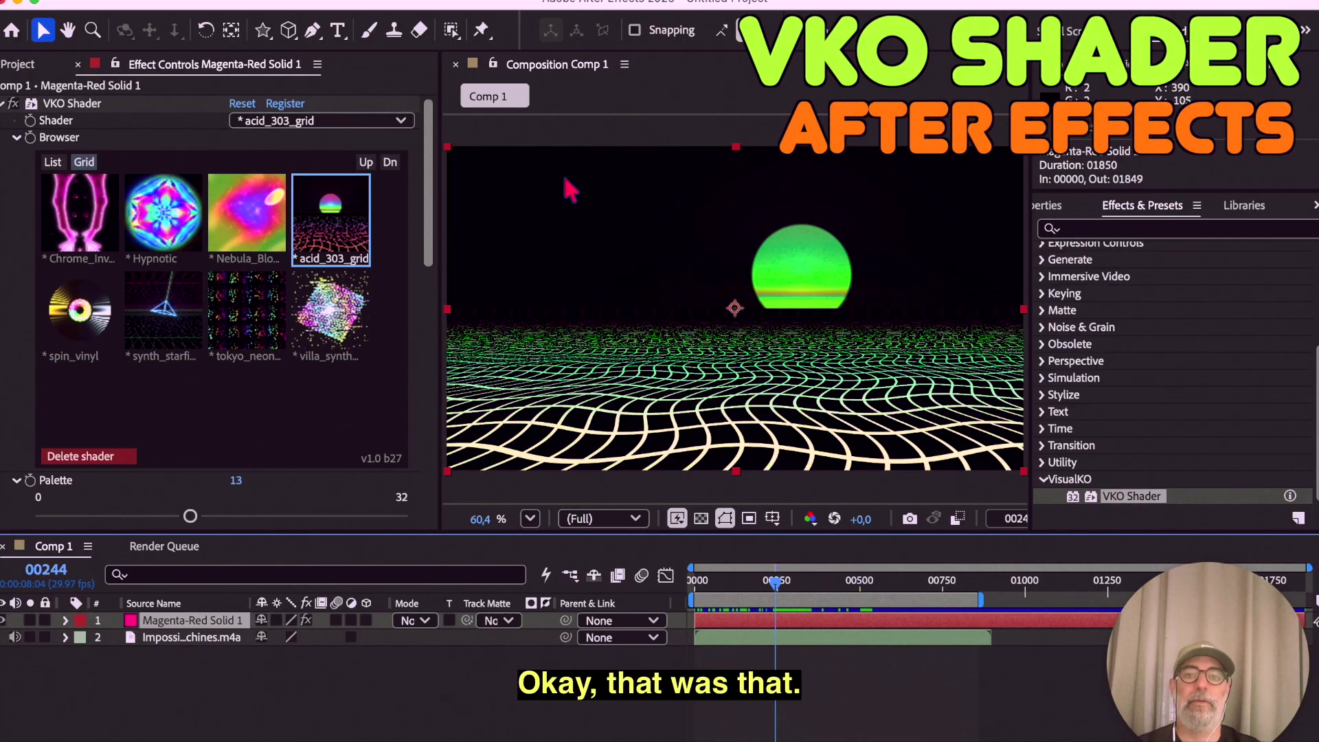